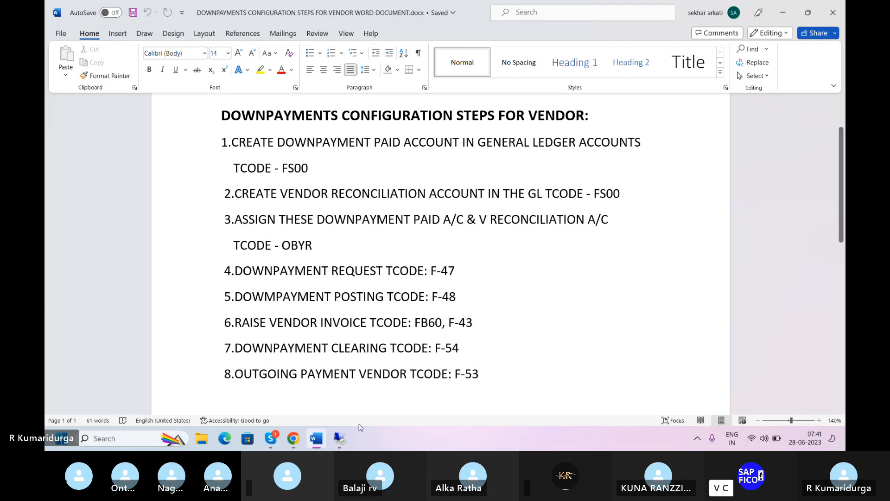
- Switch to the SAP remote session and open G/L account maintenance (FS00) for company code DUR1
mouse_move(336, 439)
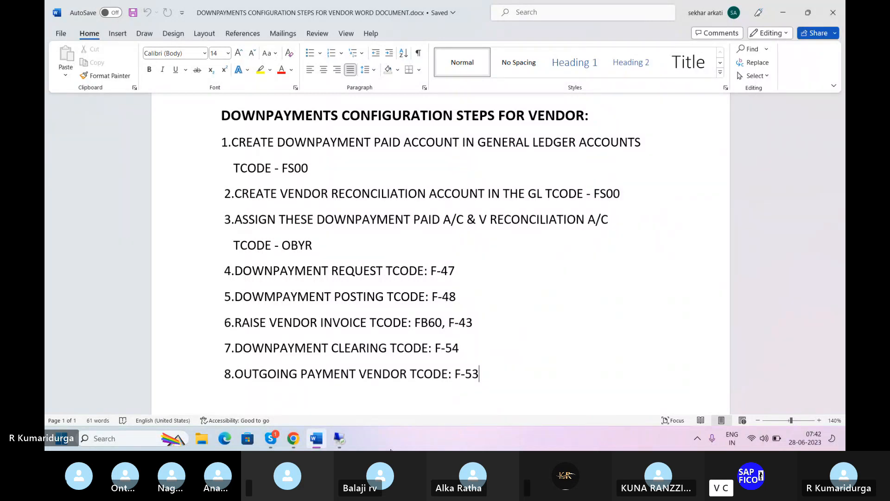
click(340, 440)
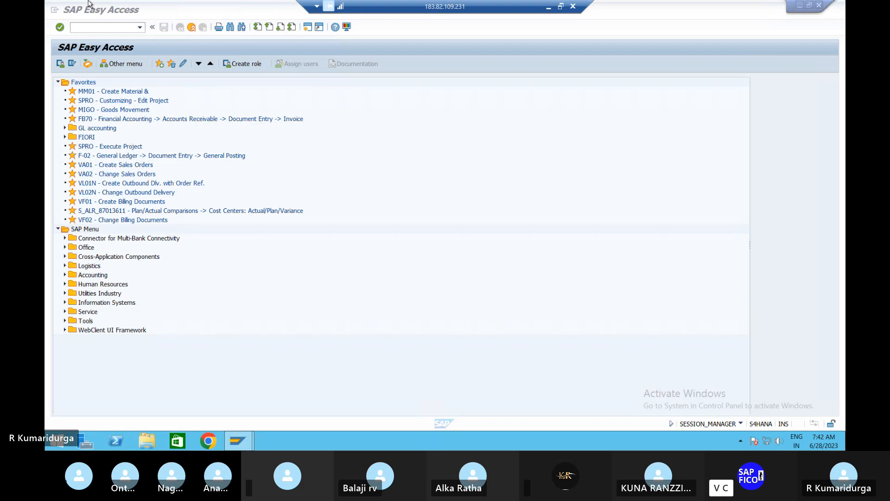
click(90, 13)
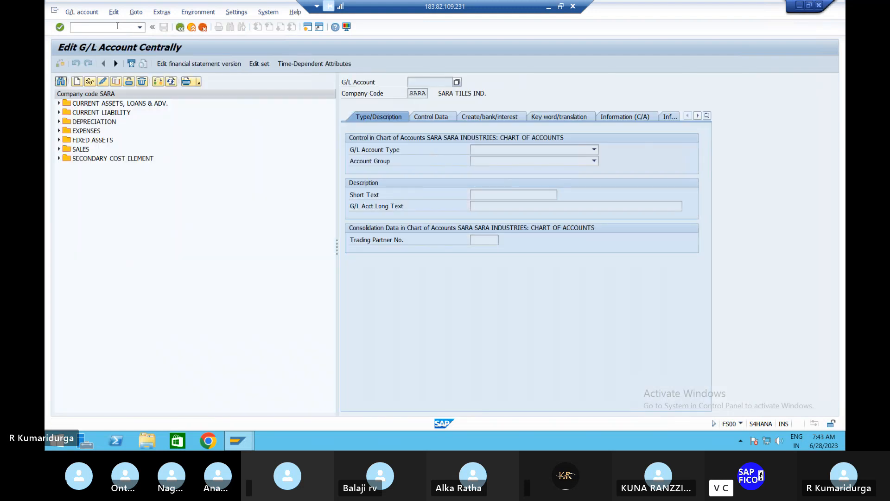
click(157, 82)
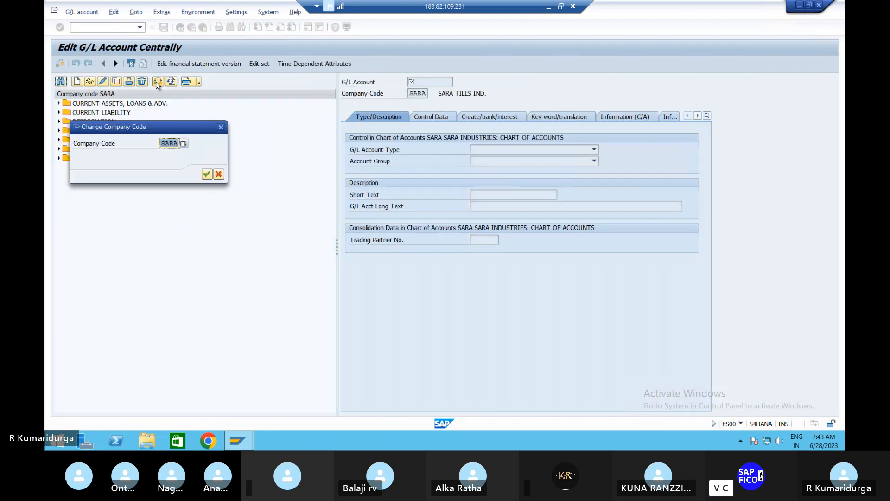
text(DUR1)
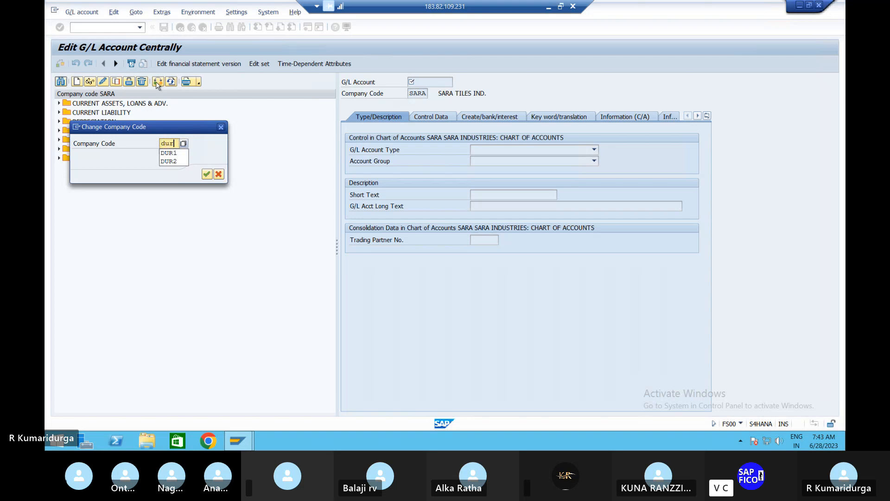
key(Return)
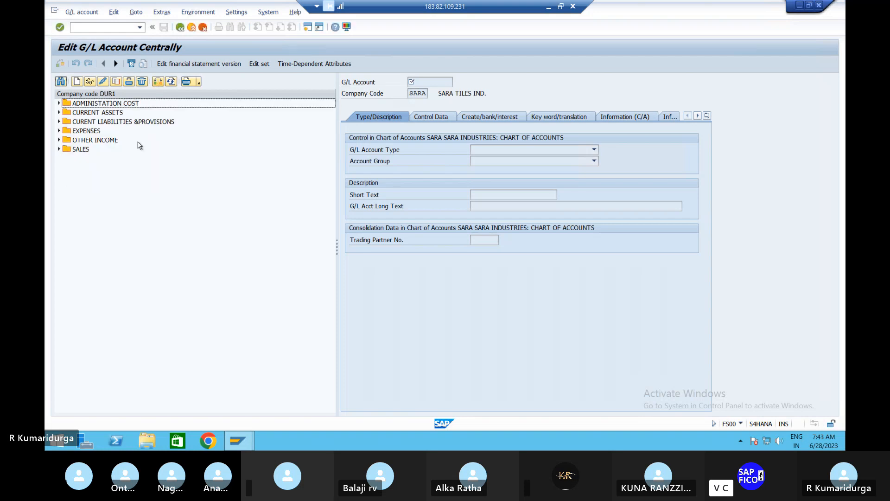
- Copy the CUSTOMER REC A/C ledger account under Current Assets to new G/L account 200103 in company code DUR1
click(59, 112)
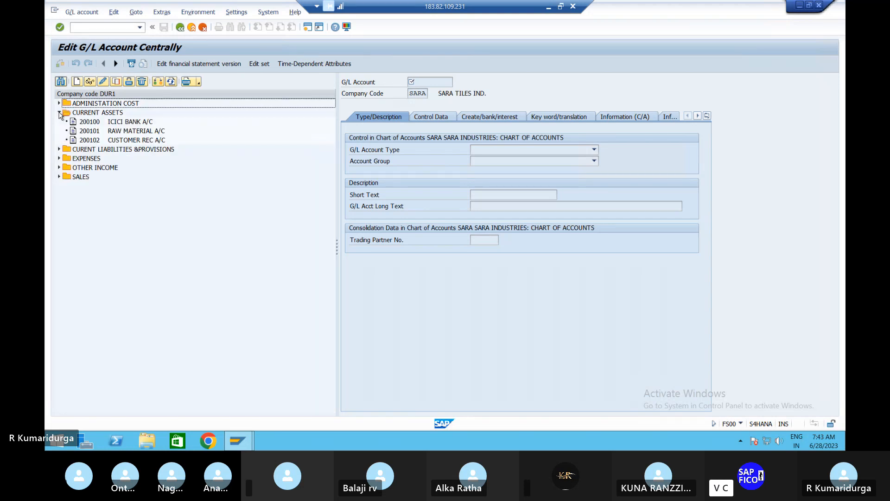
click(116, 141)
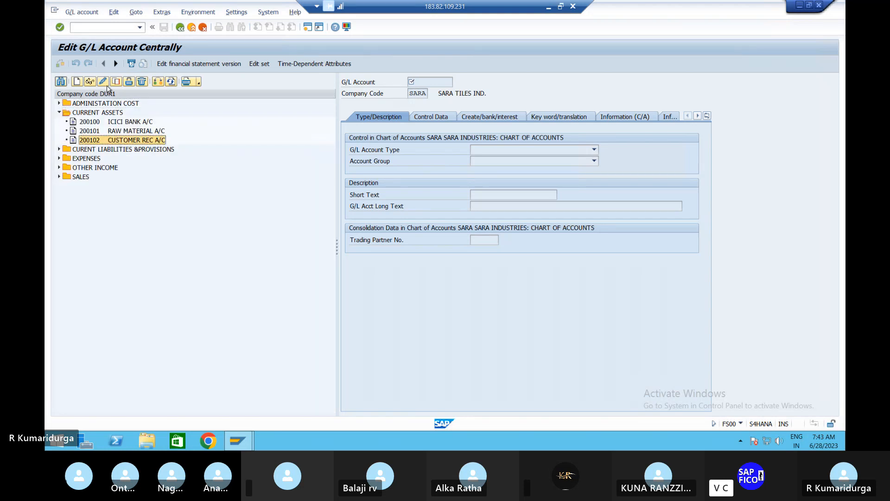
click(117, 82)
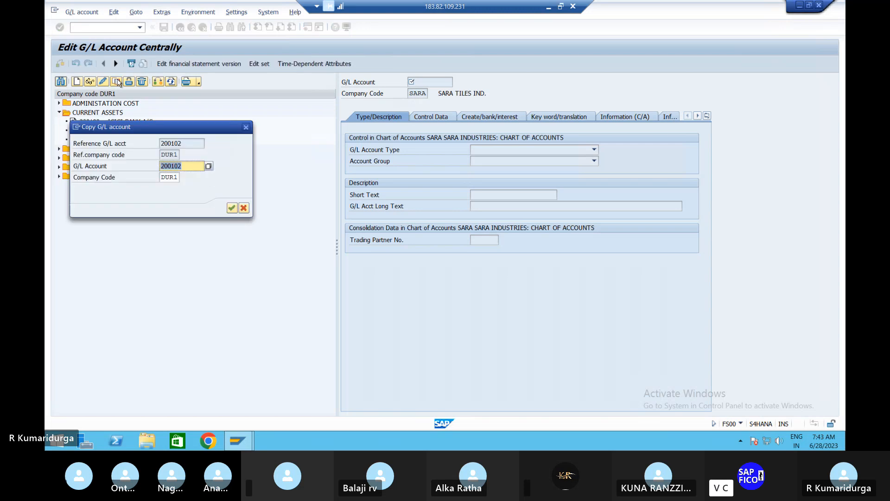
key(Right)
key(BackSpace)
text(3)
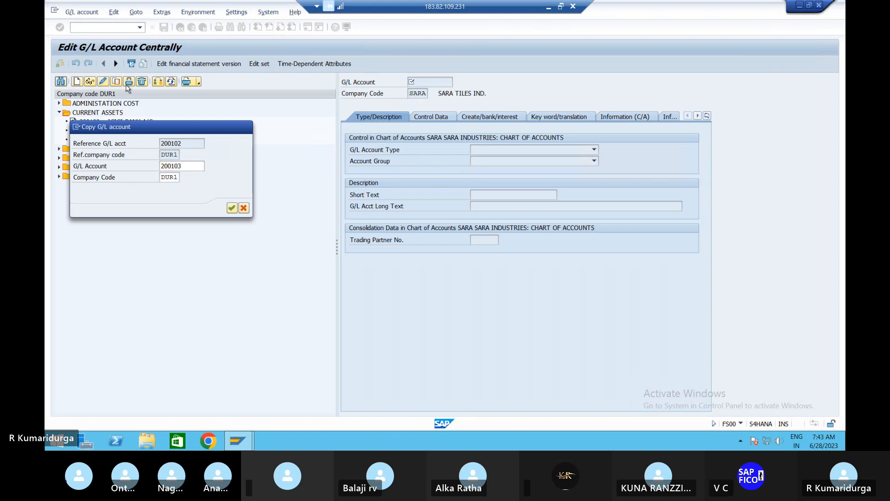
key(Return)
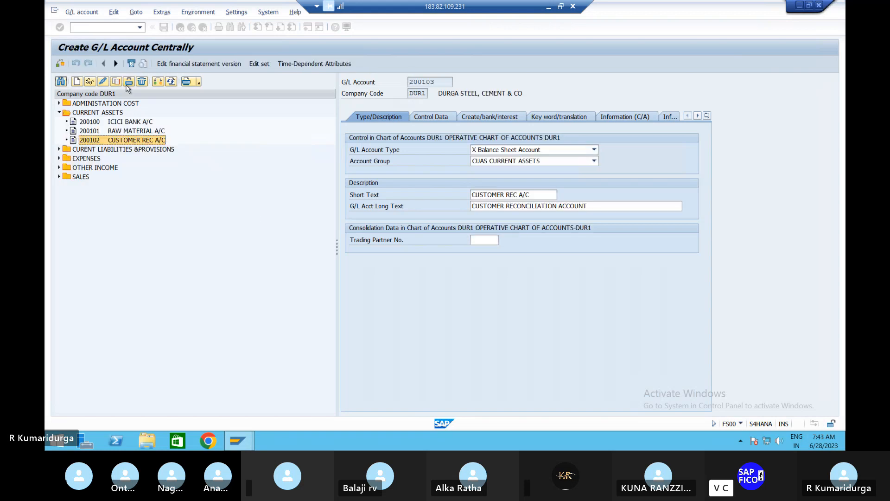
- Keep the type as Balance Sheet Account, with short text DOWNPAYMENT PAID A/C and long text DOWNPAYMENT PAID ACCOUNT
click(558, 151)
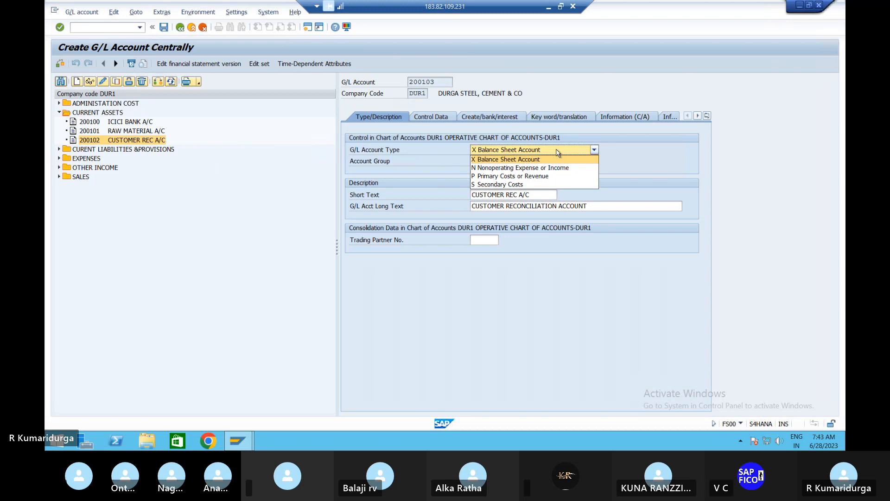
click(559, 159)
click(530, 194)
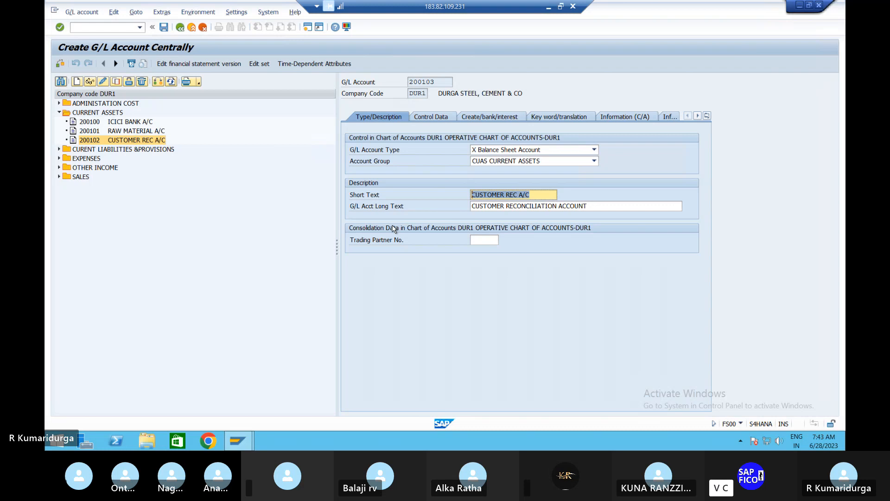
text(d)
key(BackSpace)
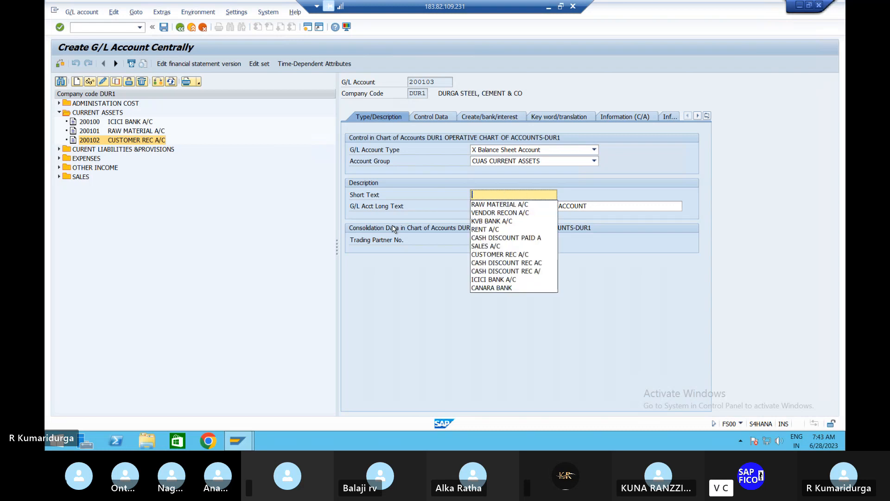
text(DOW)
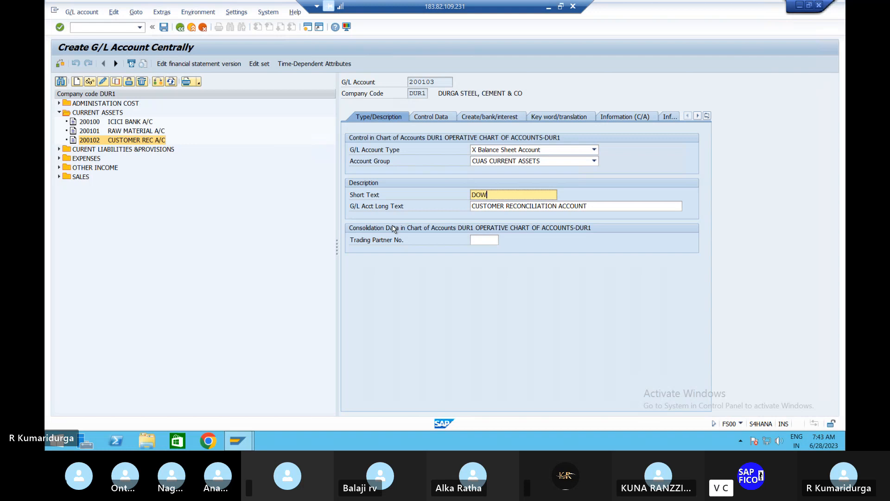
text(NPAYMENT PAID A/C)
key(Tab)
text(DOU)
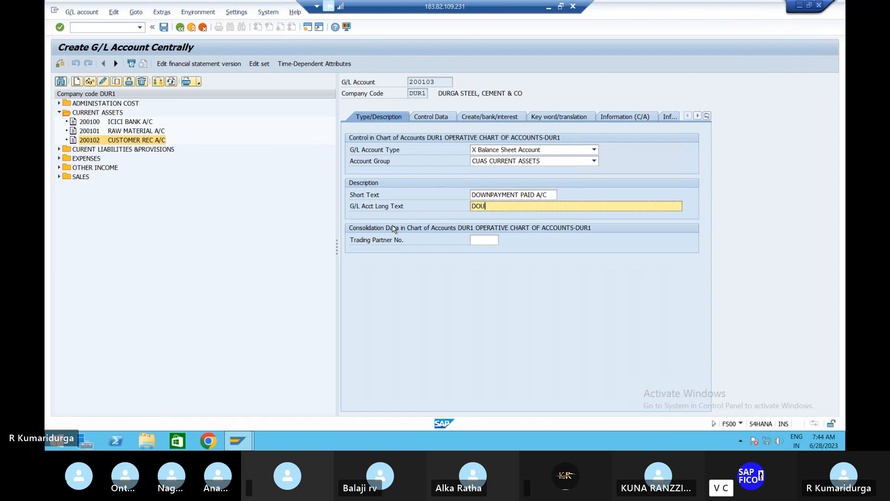
key(BackSpace)
text(WNPAYMENT PAID ACCOUNT)
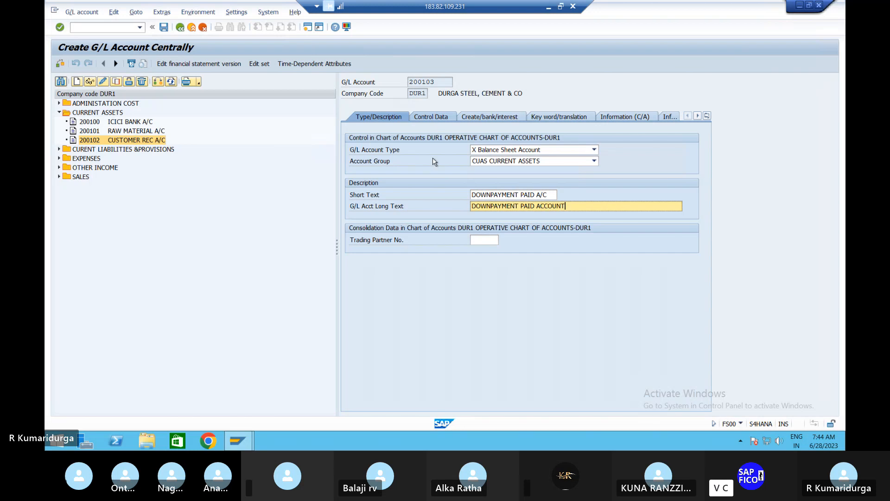
- Set the new account's reconciliation account type to K Vendors, check its document creation settings and save it
click(431, 117)
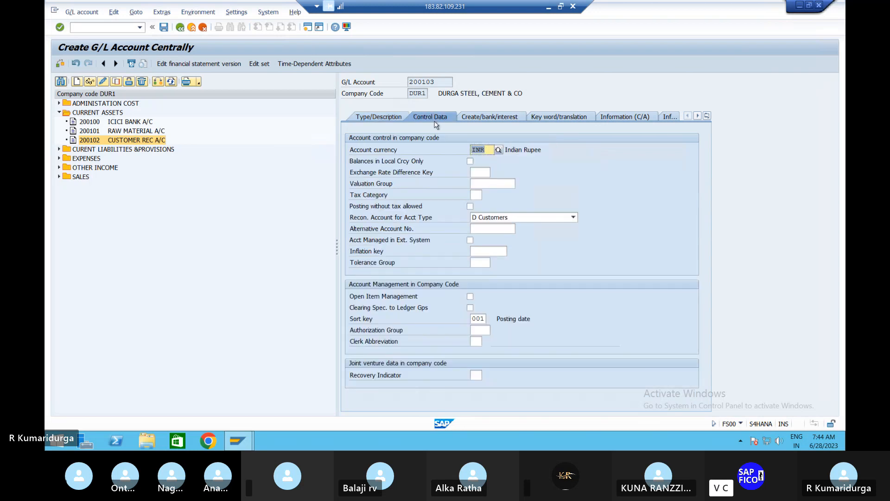
click(517, 218)
click(518, 244)
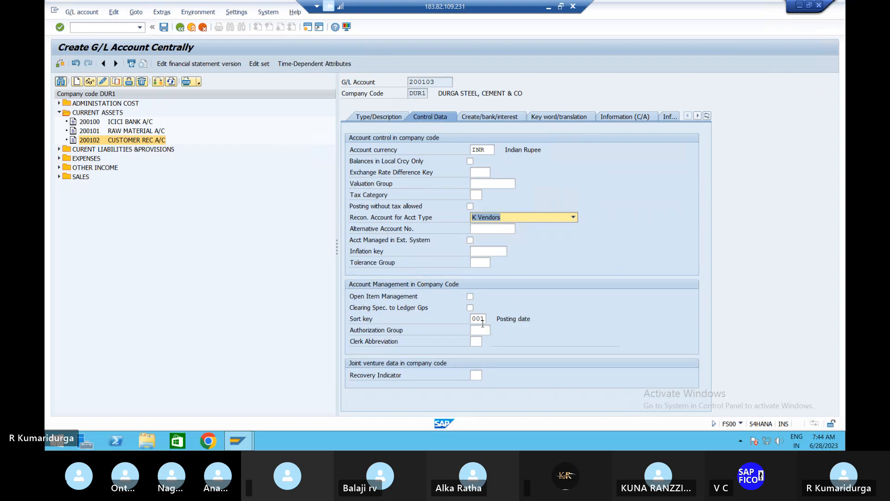
click(488, 119)
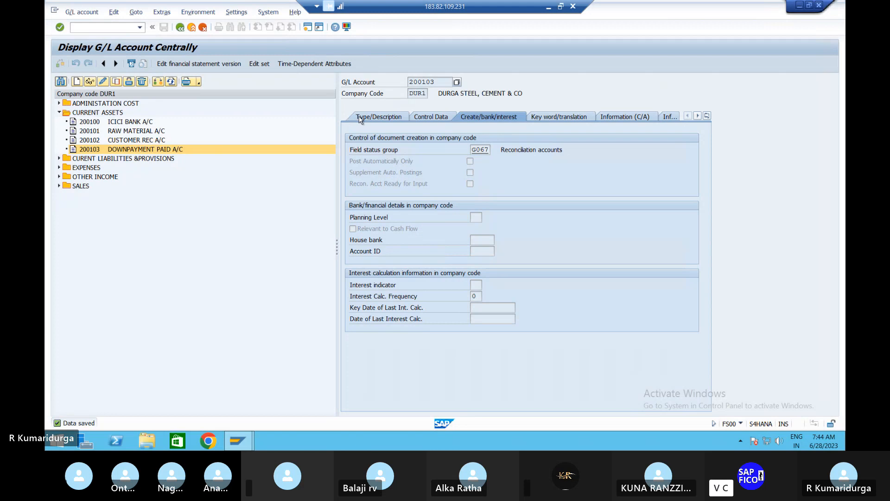
- Review the configuration steps in the Word document and locate the vendor reconciliation account under the current liabilities group in SAP
click(93, 27)
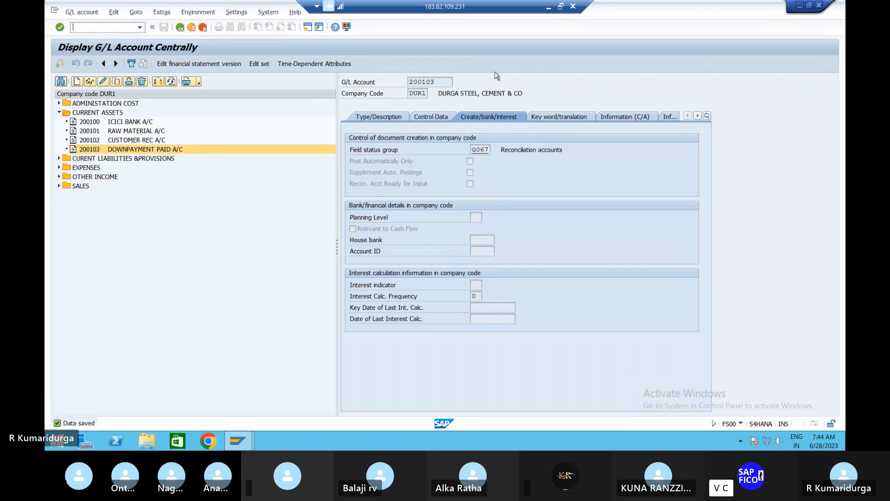
click(549, 7)
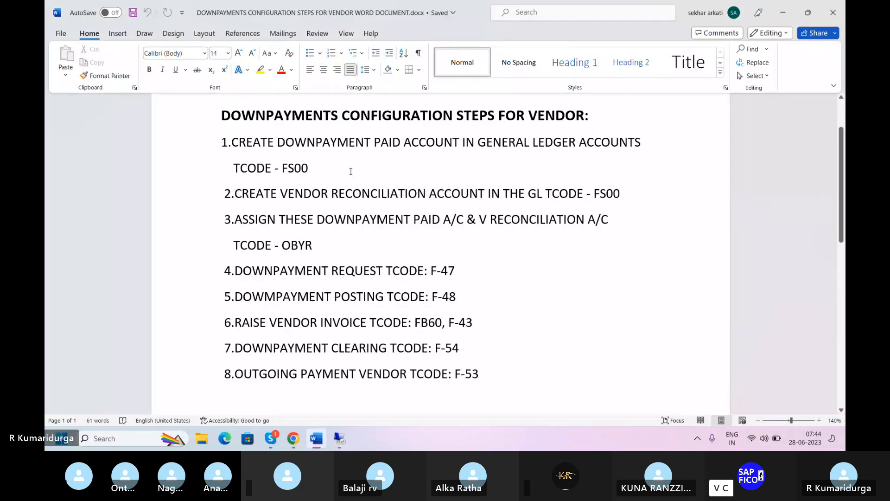
click(340, 438)
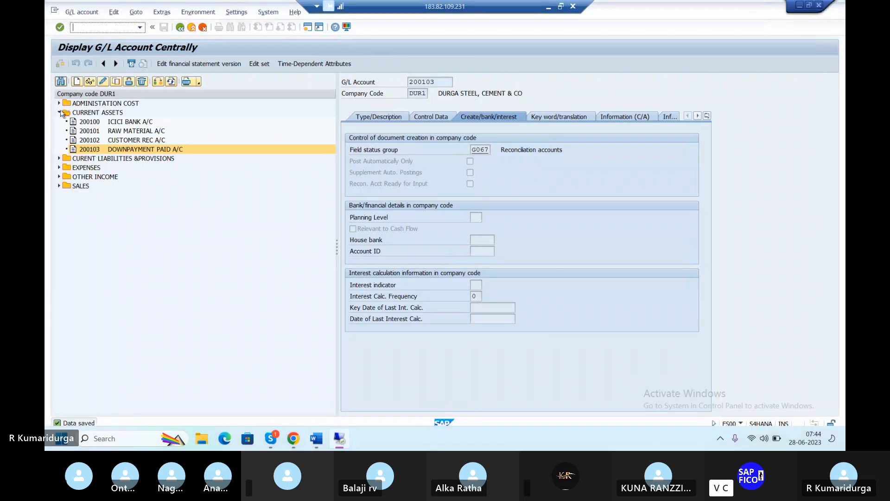
click(60, 113)
click(60, 122)
double_click(133, 131)
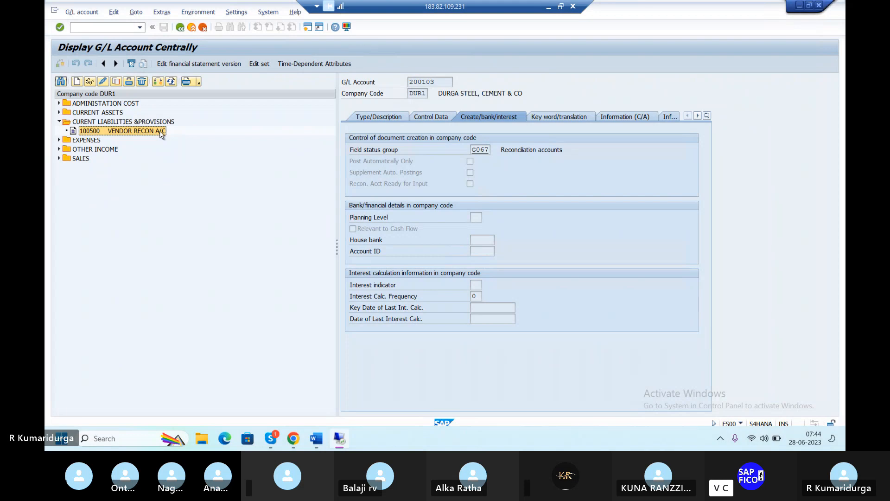
- Look up the account assignment transaction code in the Word document and run /NOBYR in SAP
click(316, 444)
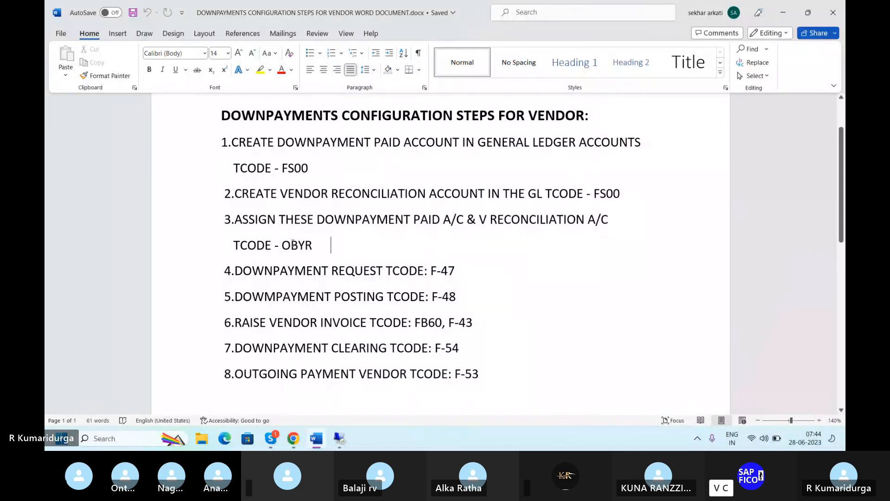
double_click(293, 244)
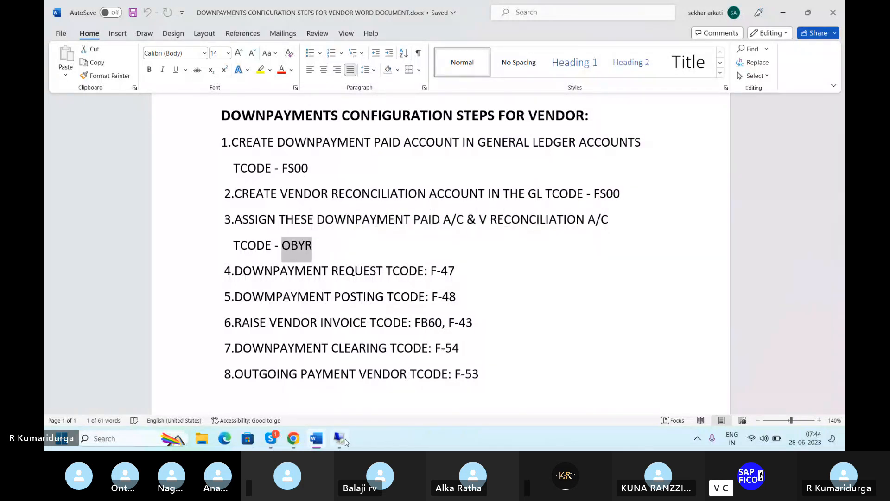
click(345, 441)
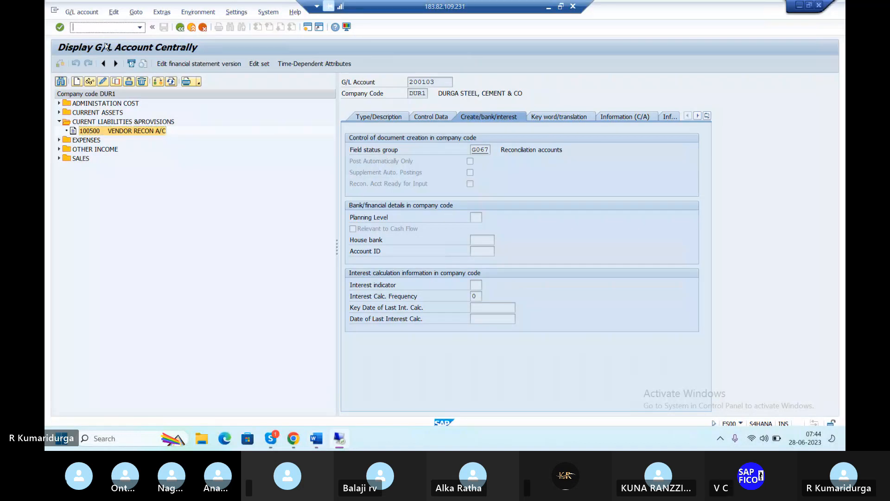
text(/NOBYR)
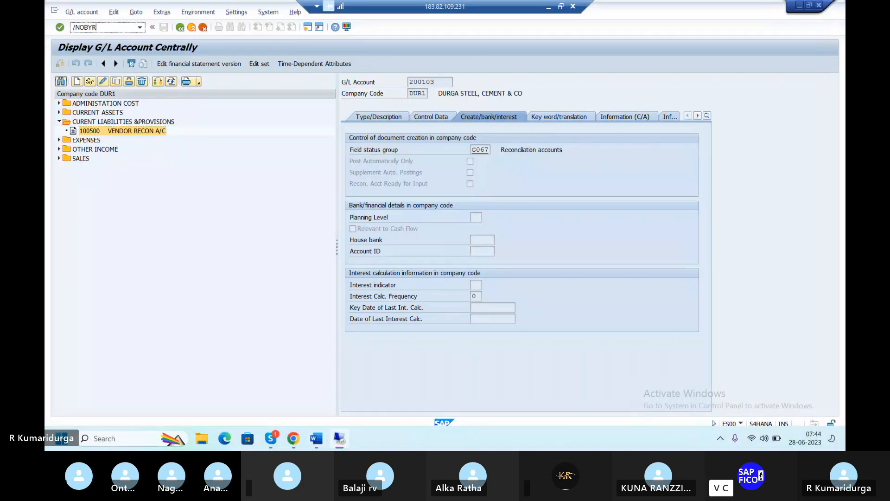
key(Return)
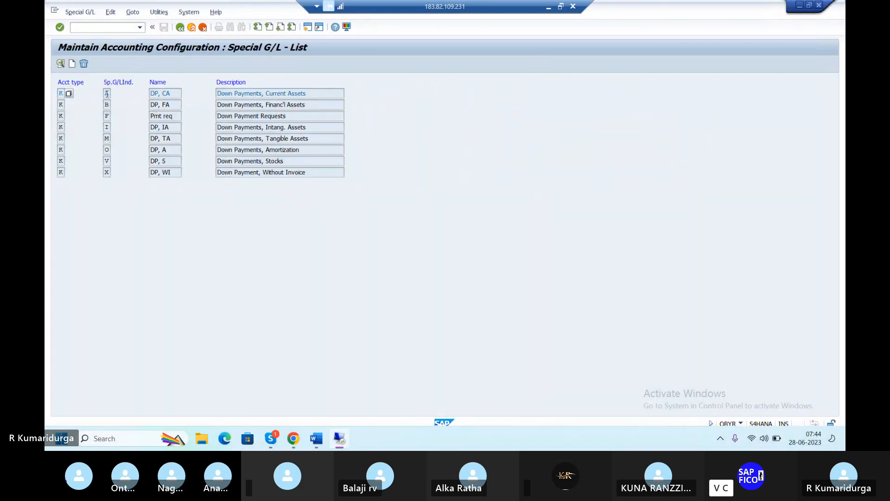
- Open vendor special G/L indicator A (Down Payments, Current Assets) for chart of accounts DUR1
click(106, 94)
double_click(107, 93)
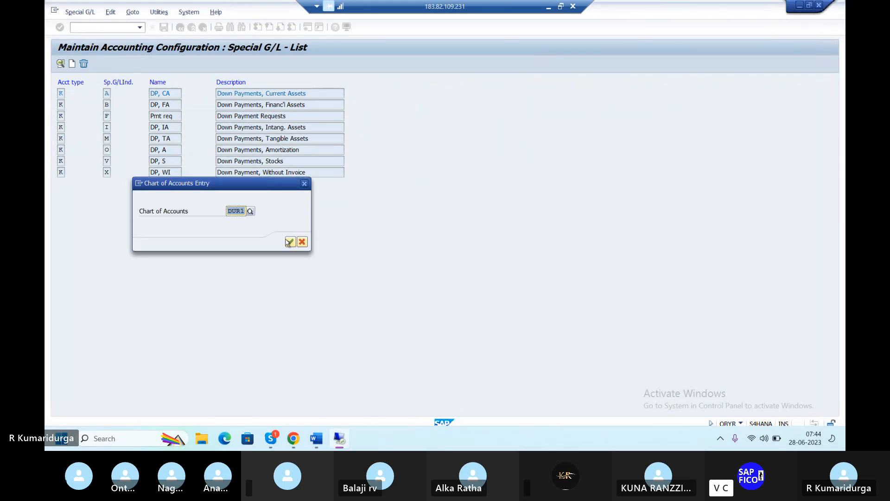
click(290, 242)
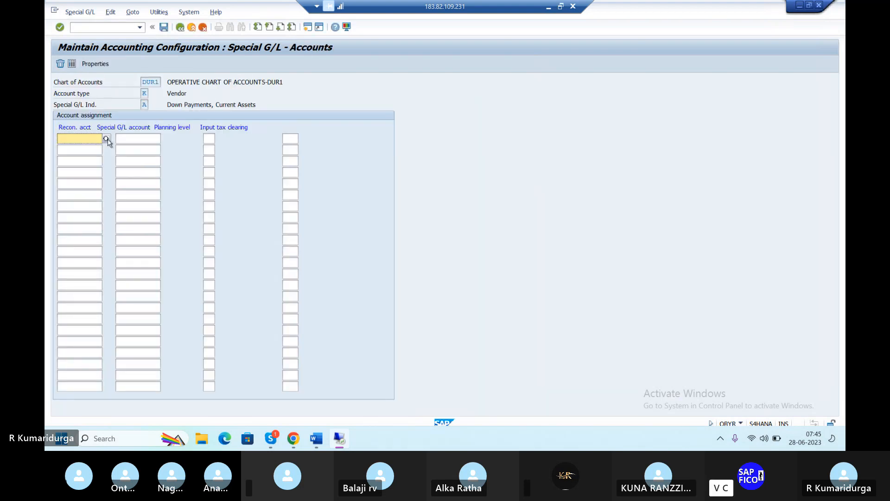
- Set the reconciliation account for special G/L indicator A to company code DUR1's VENDOR RECONCILIATION ACCOUNT
click(96, 138)
click(107, 138)
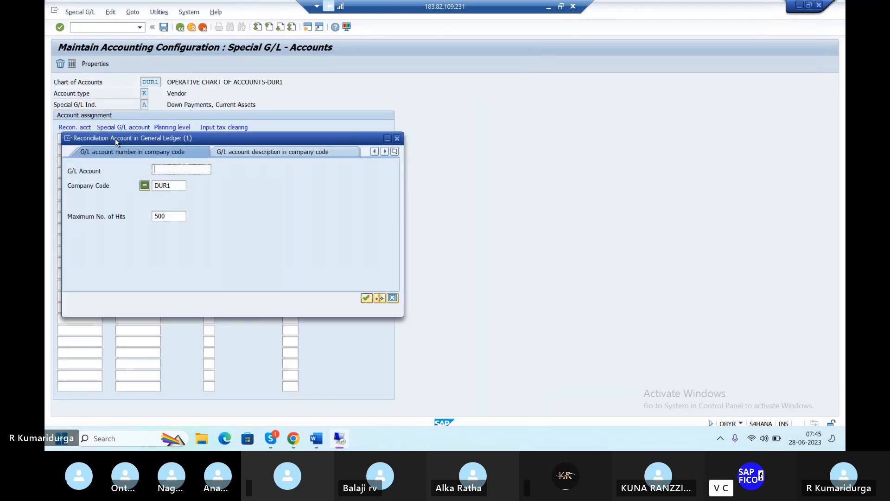
key(Return)
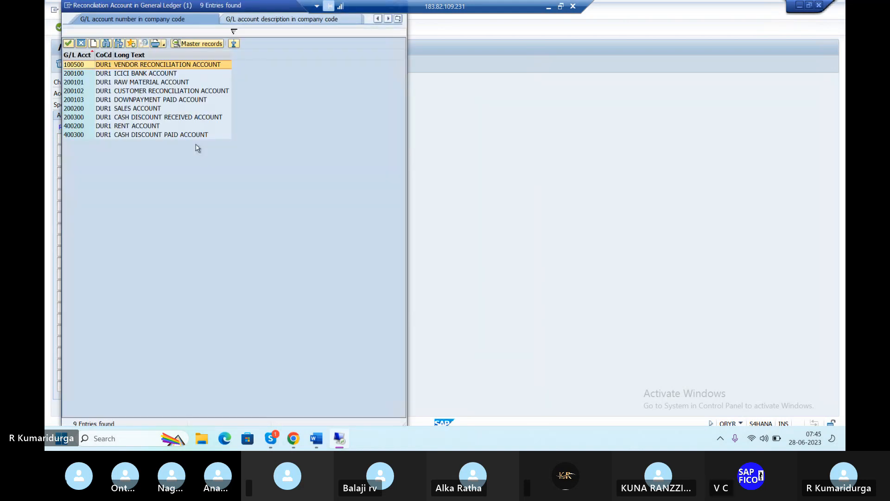
double_click(190, 65)
click(159, 139)
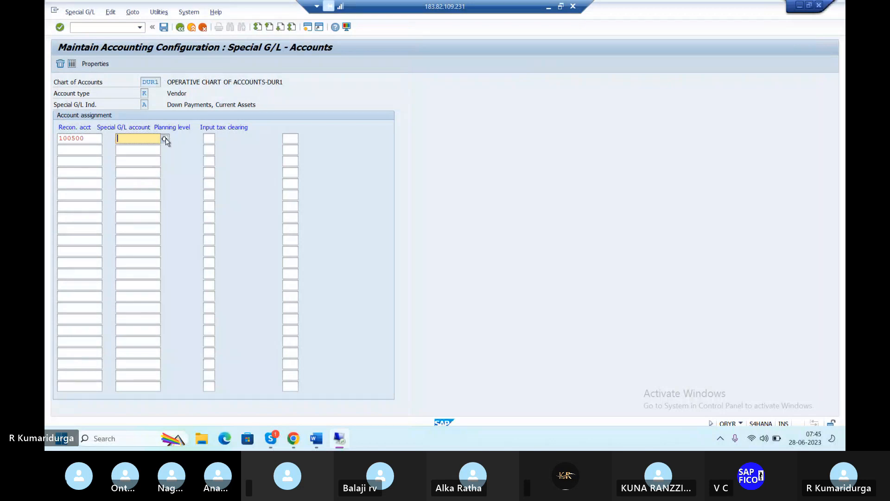
- Assign DOWNPAYMENT PAID ACCOUNT as indicator A's special G/L account, save the assignment and return to the special G/L list
click(165, 138)
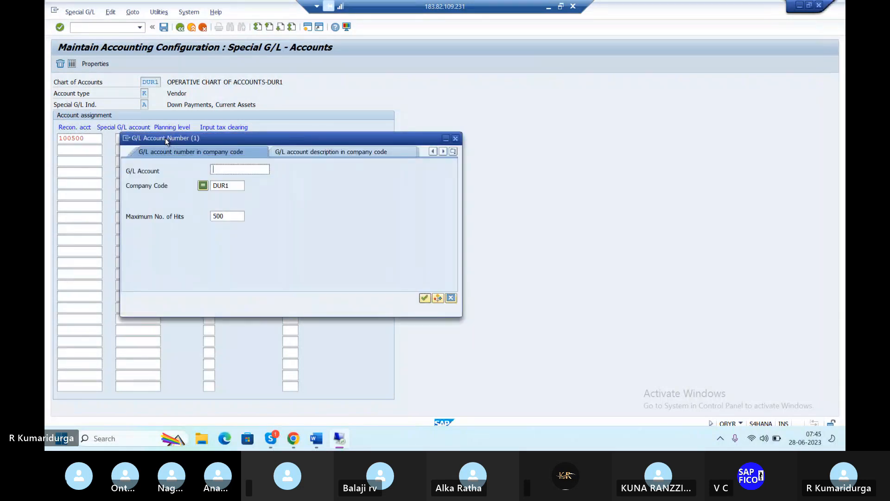
key(Return)
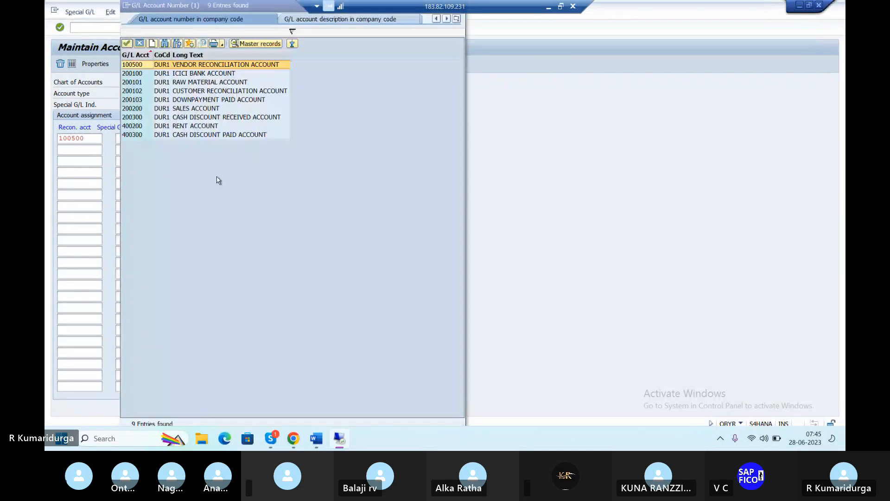
click(198, 100)
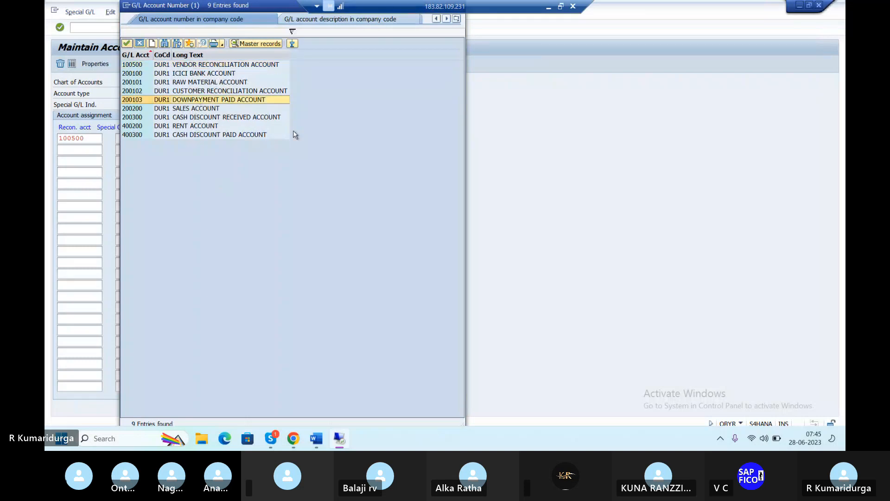
key(Return)
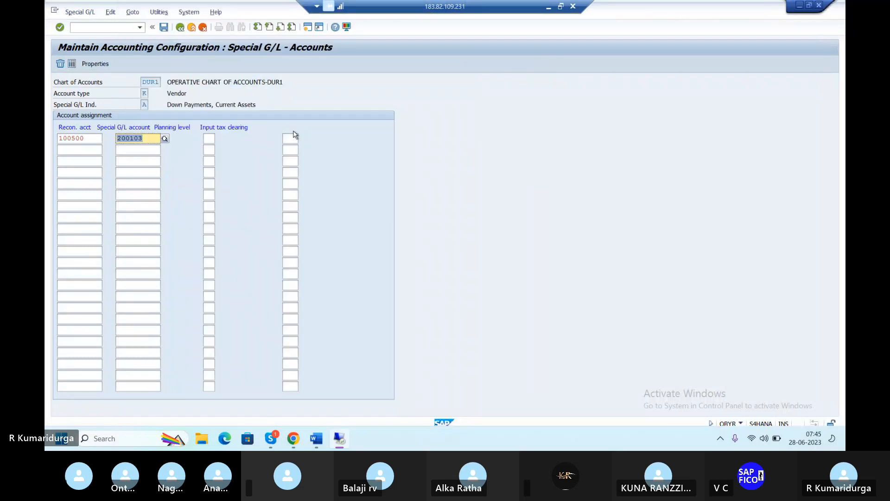
key(Return)
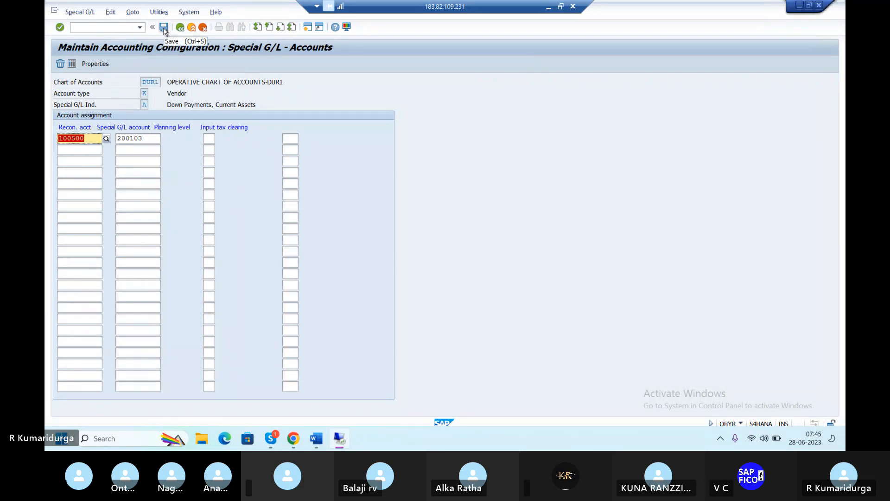
click(164, 28)
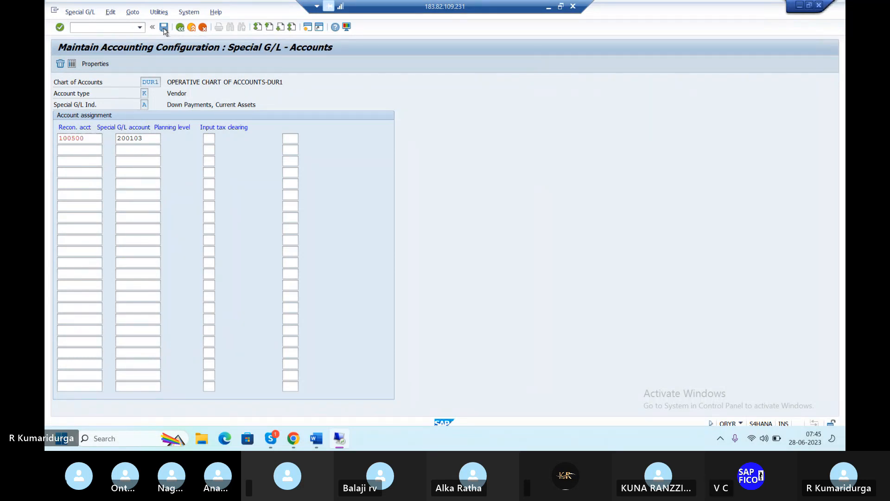
click(240, 174)
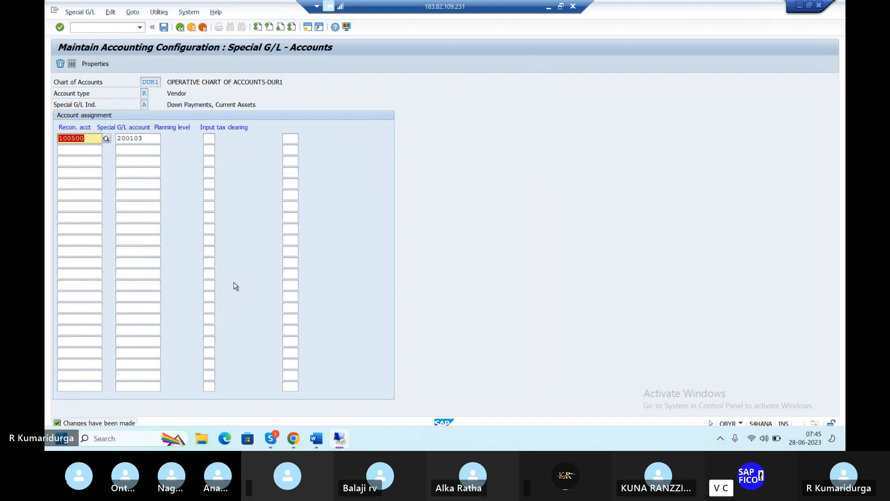
click(180, 27)
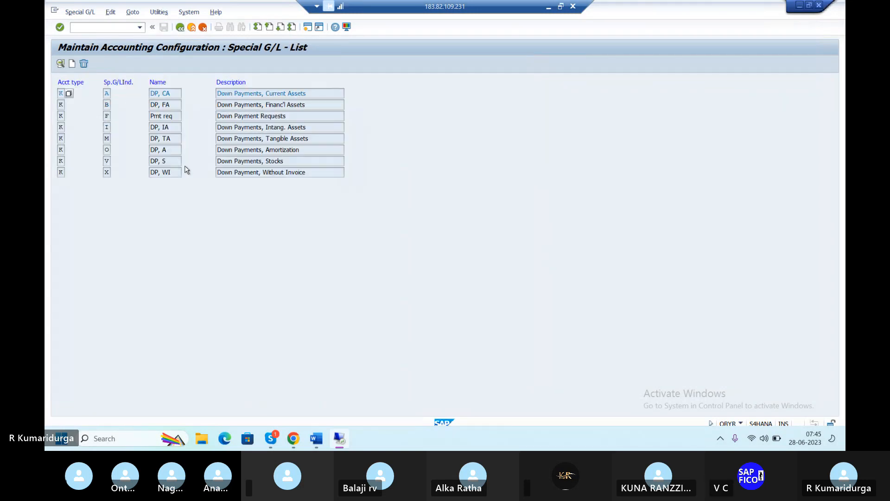
- Open vendor special G/L indicator F (Down Payment Requests) and set its reconciliation account to VENDOR RECONCILIATION ACCOUNT
click(108, 116)
drag(218, 115, 293, 117)
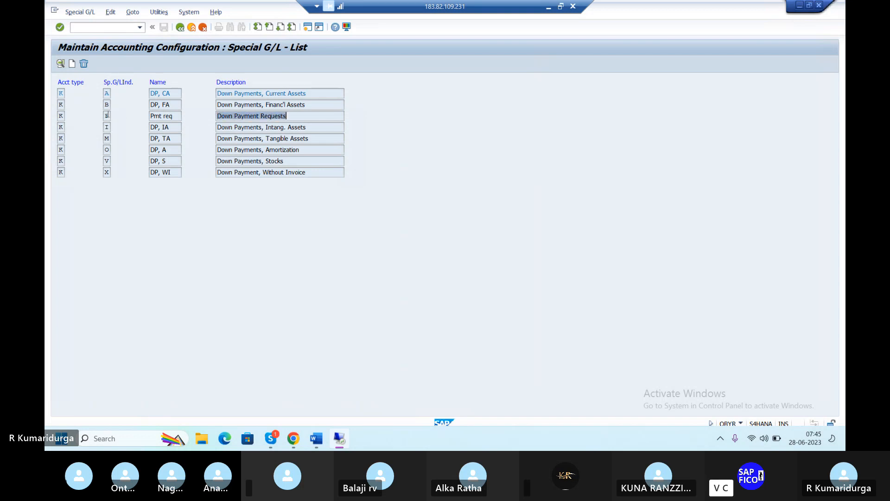
double_click(107, 115)
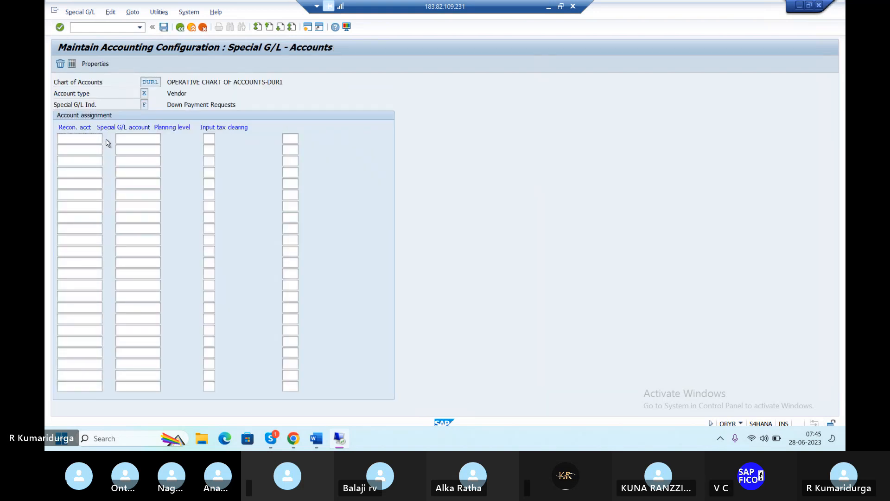
key(F4)
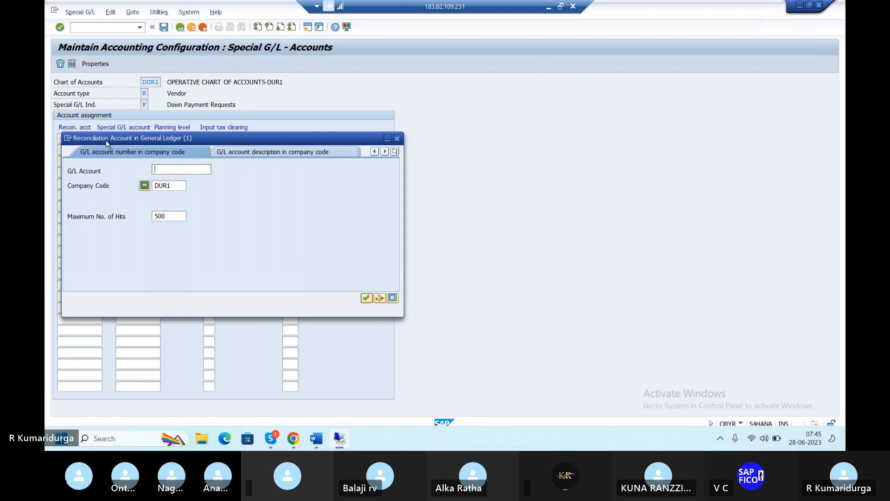
key(Return)
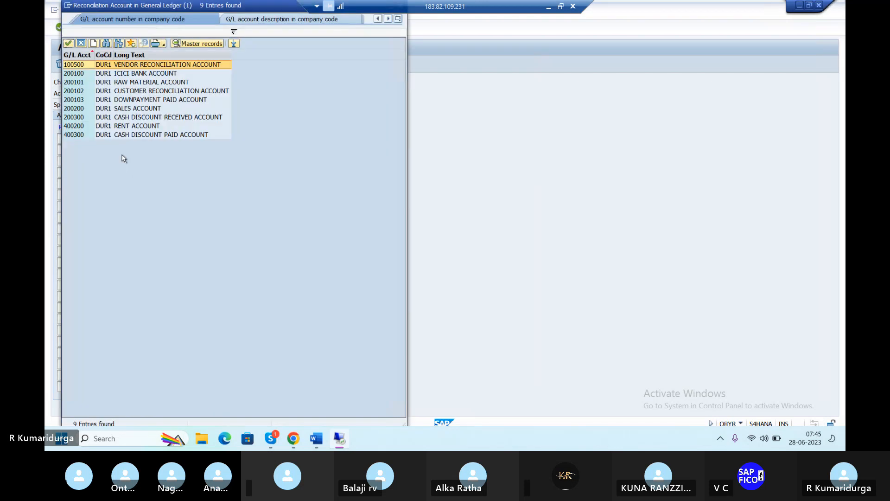
double_click(179, 67)
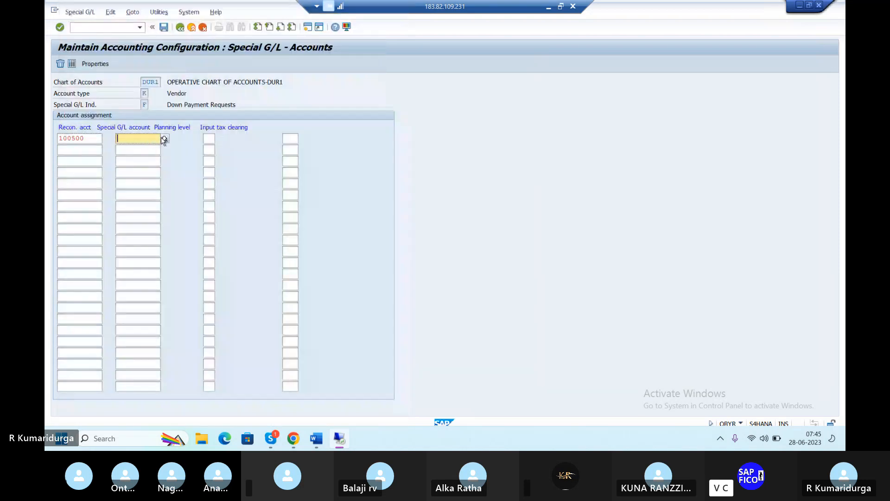
- Assign DOWNPAYMENT PAID ACCOUNT as indicator F's special G/L account, save it under the proposed customizing request and return to the list
click(166, 140)
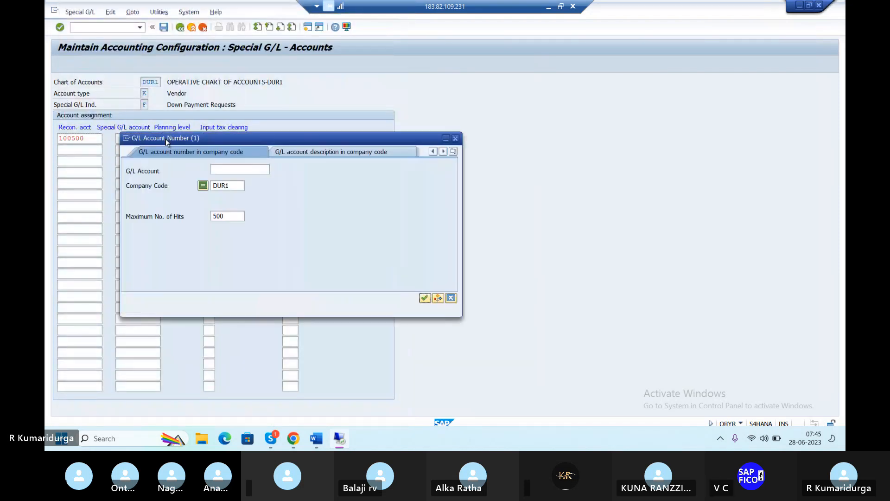
key(Return)
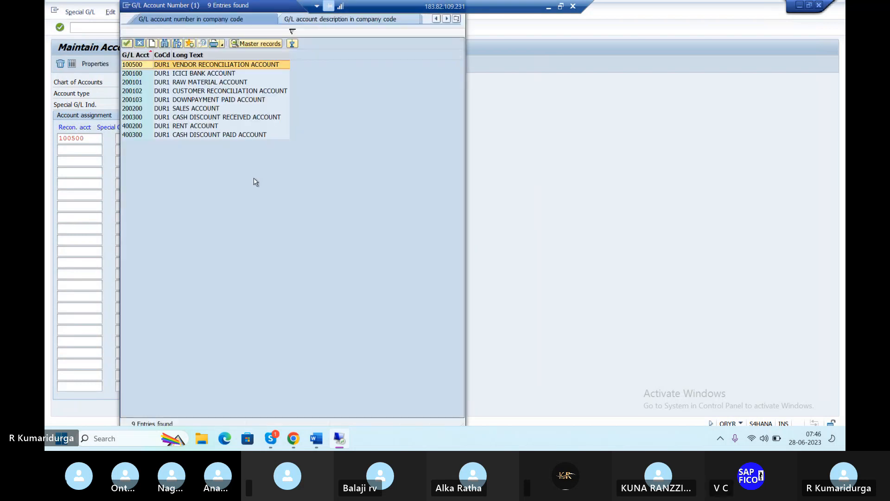
click(258, 100)
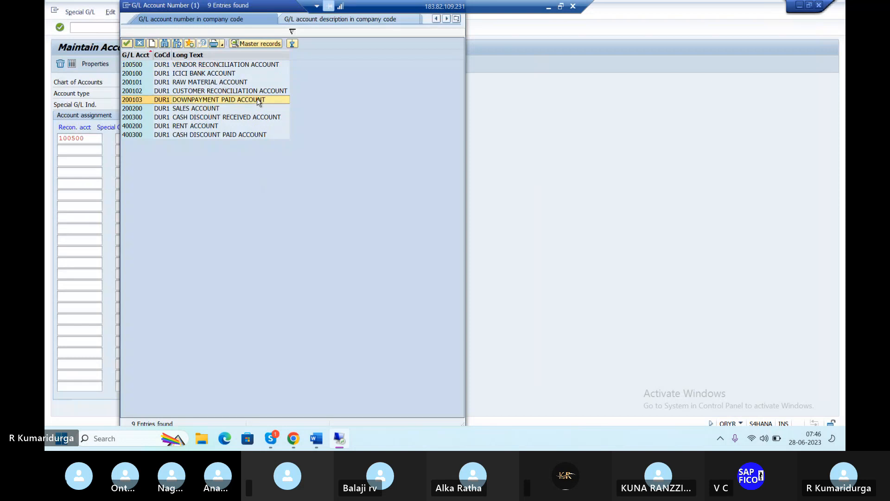
double_click(258, 101)
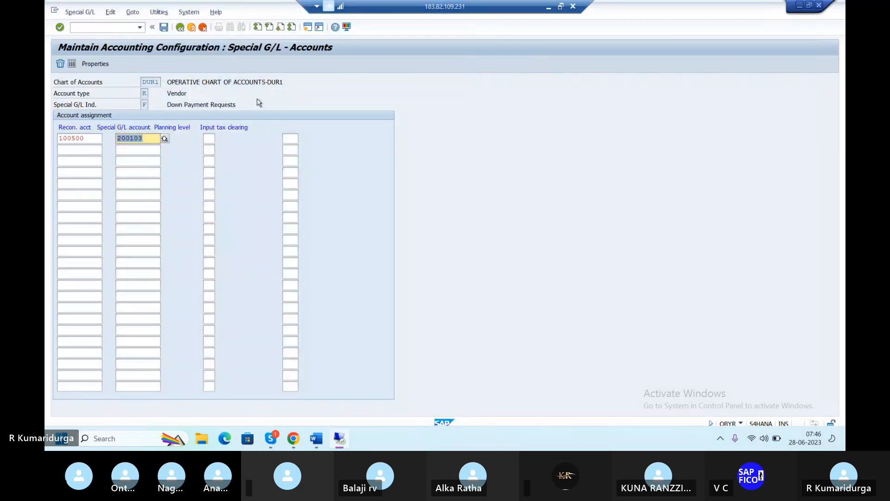
key(shift+Tab)
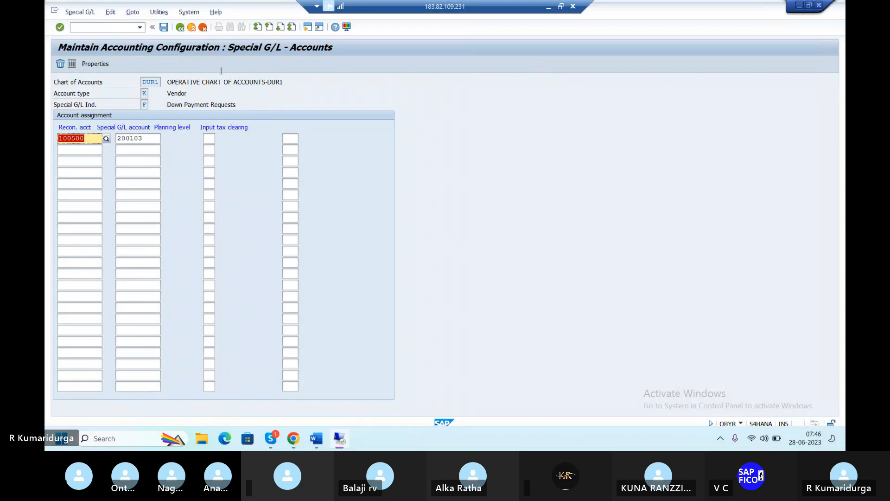
click(164, 27)
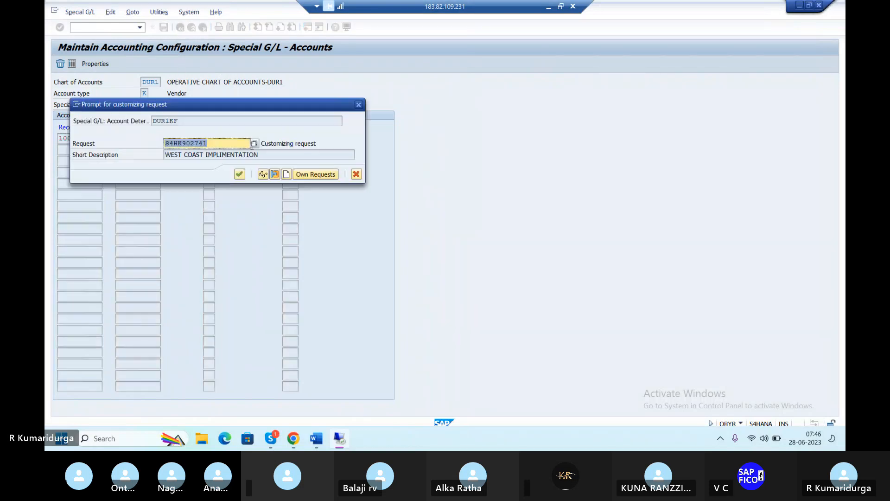
key(Return)
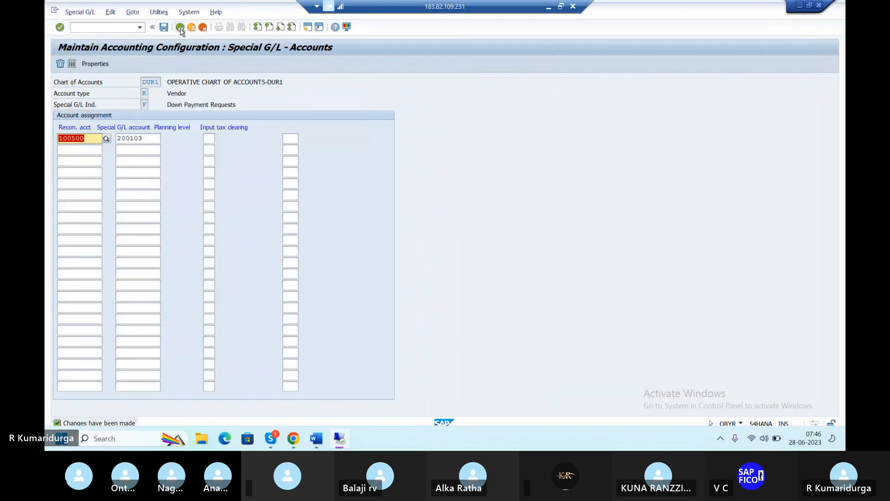
click(180, 28)
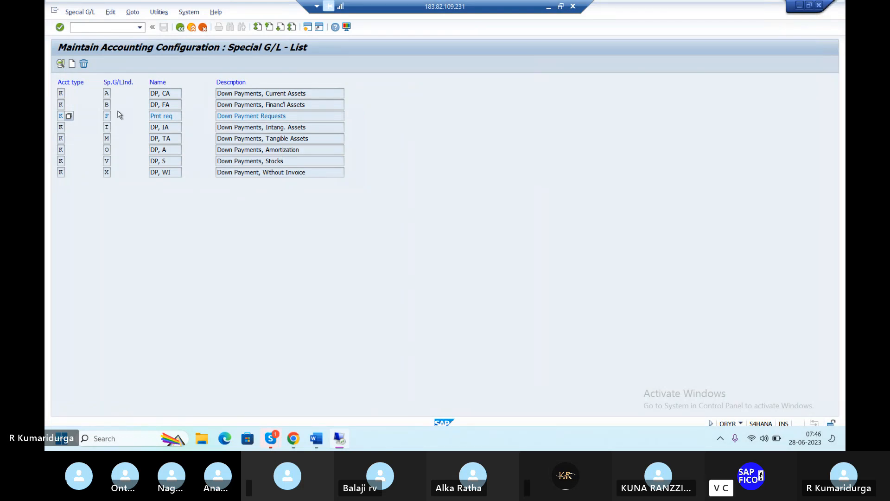
- Look up the down payment request transaction code in the Word document and leave OBYR in SAP with /n
click(316, 440)
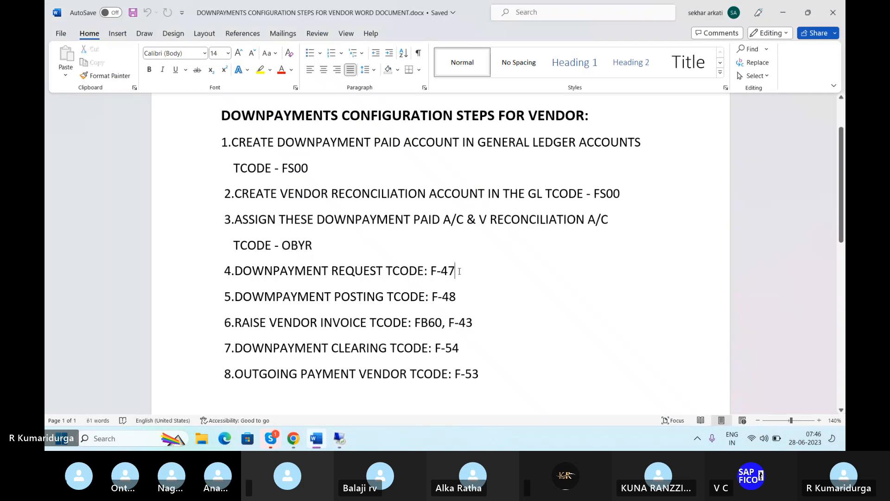
click(316, 440)
click(90, 29)
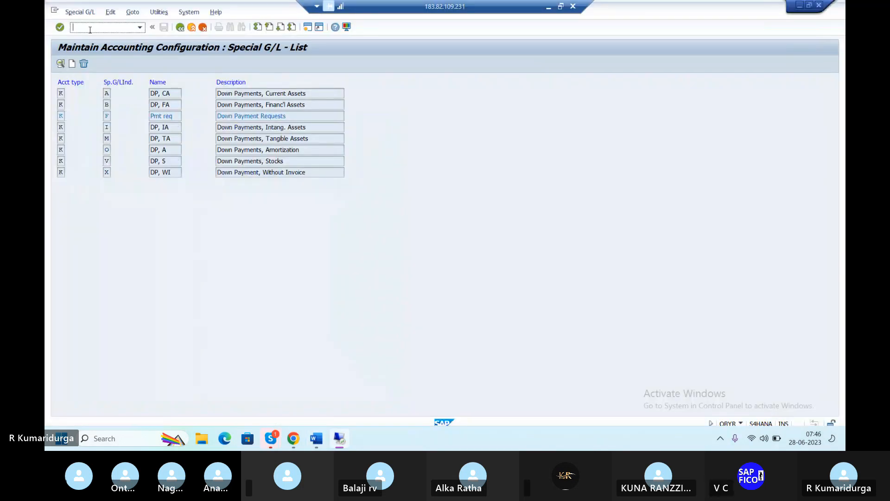
text(/n)
key(Return)
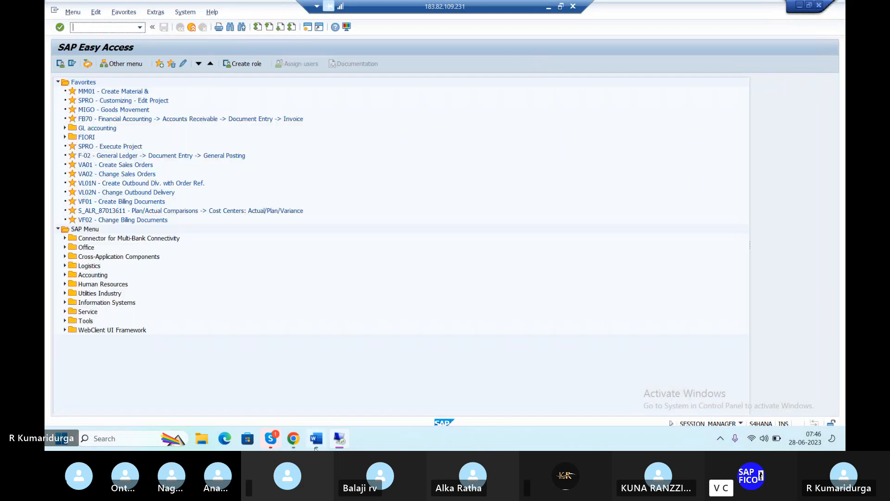
- Switch to the Word document, add "---" after F-47 on the down payment request line and highlight the code
mouse_move(316, 448)
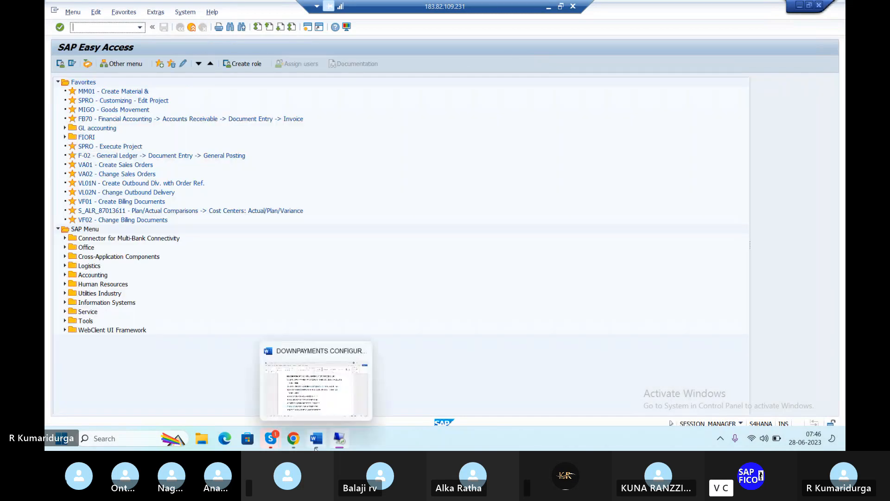
click(316, 448)
text(-47)
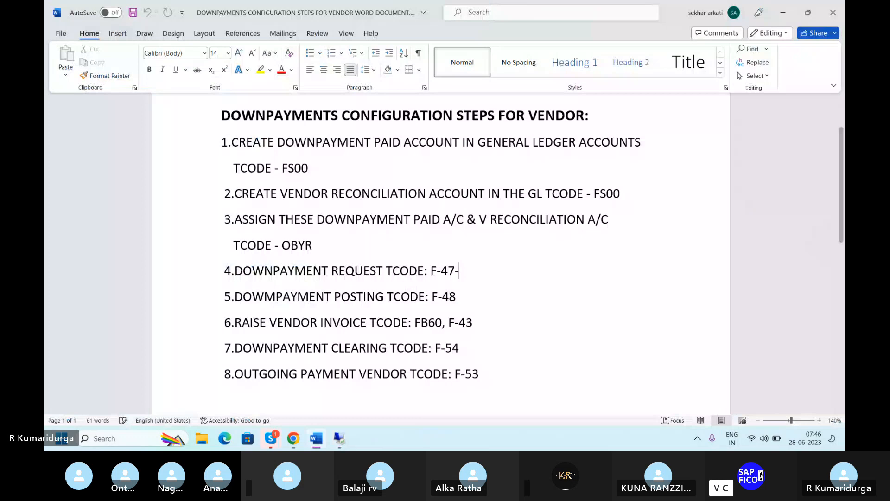
text(--)
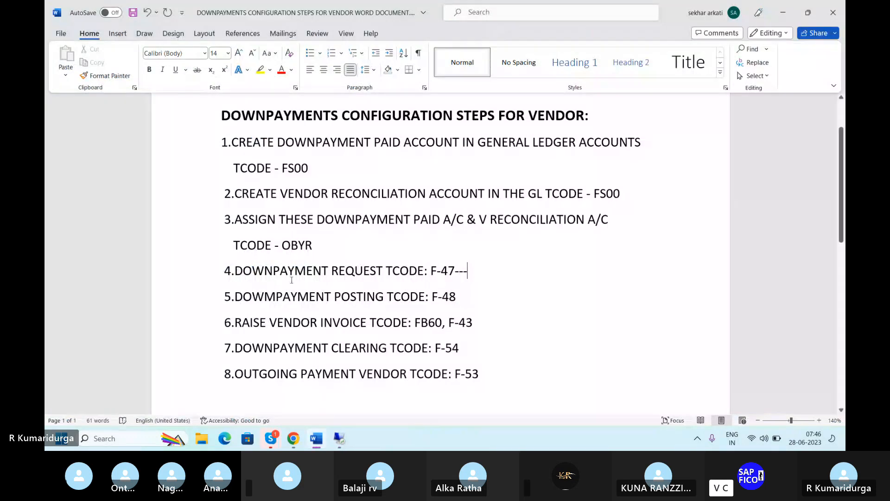
drag(430, 271, 468, 271)
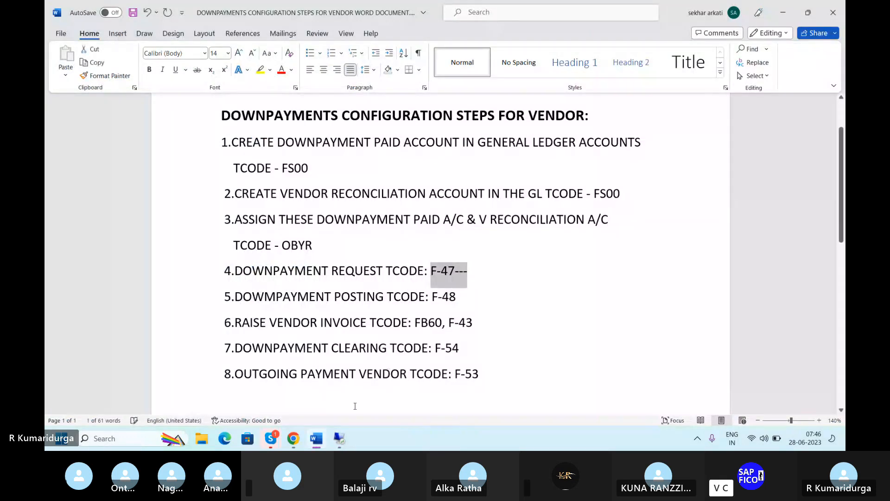
- Switch back to SAP and run transaction F-47 to open the down payment request header data
mouse_move(338, 440)
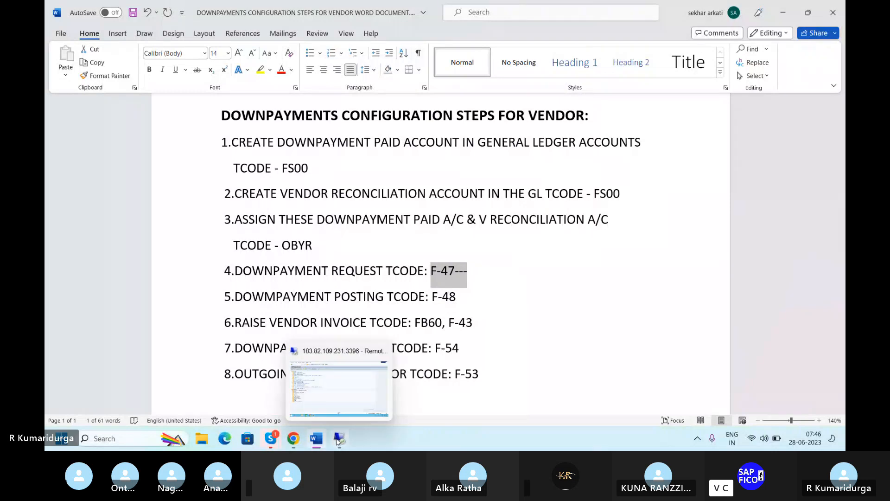
click(348, 398)
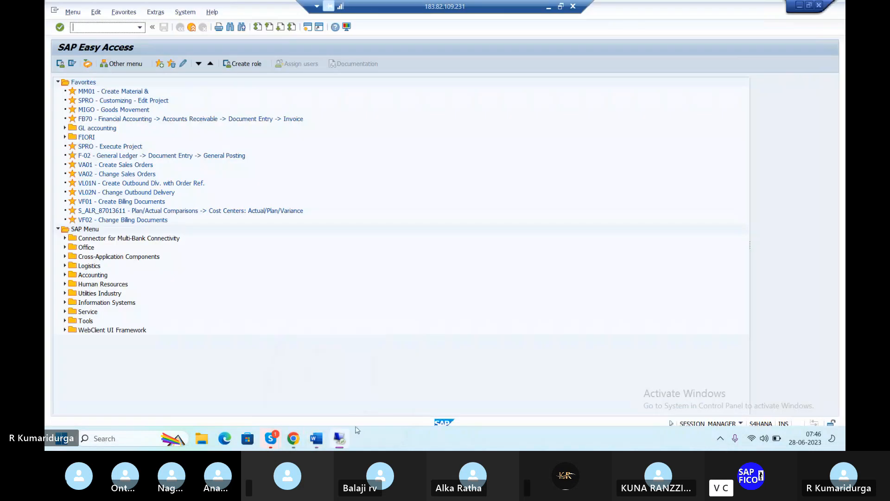
text(F-47)
key(Return)
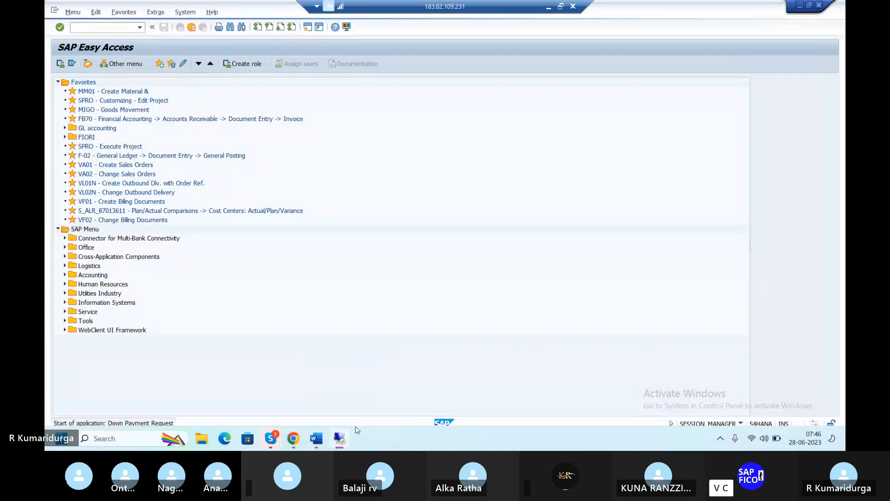
mouse_move(349, 430)
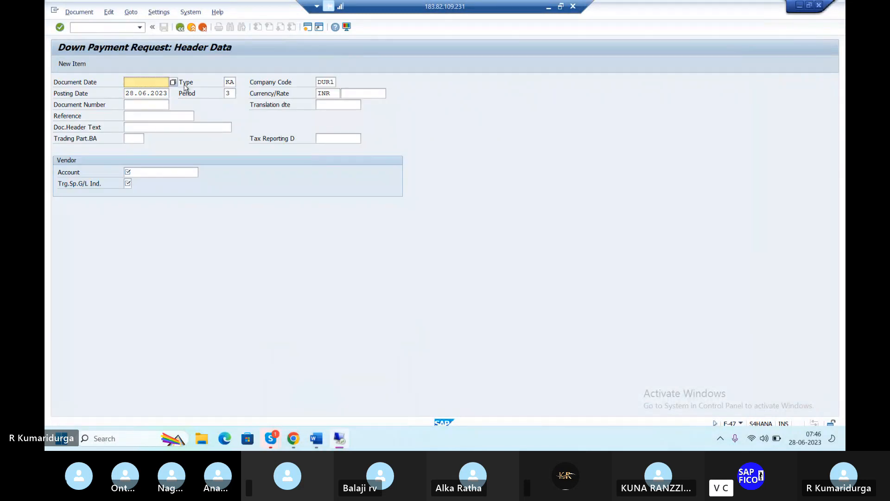
- Set the request's document date to 28.06.2023 and its document header text to DOWNPAYMENT REQUEST
text(28.06.2023)
click(133, 115)
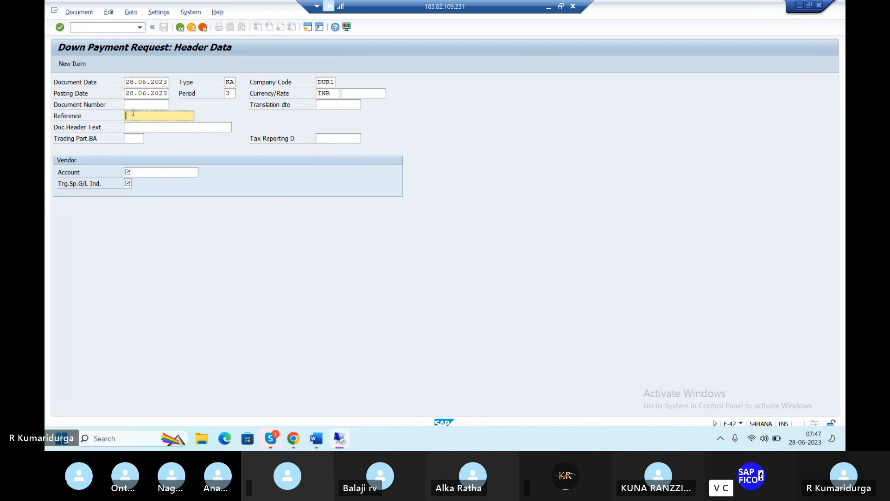
click(162, 127)
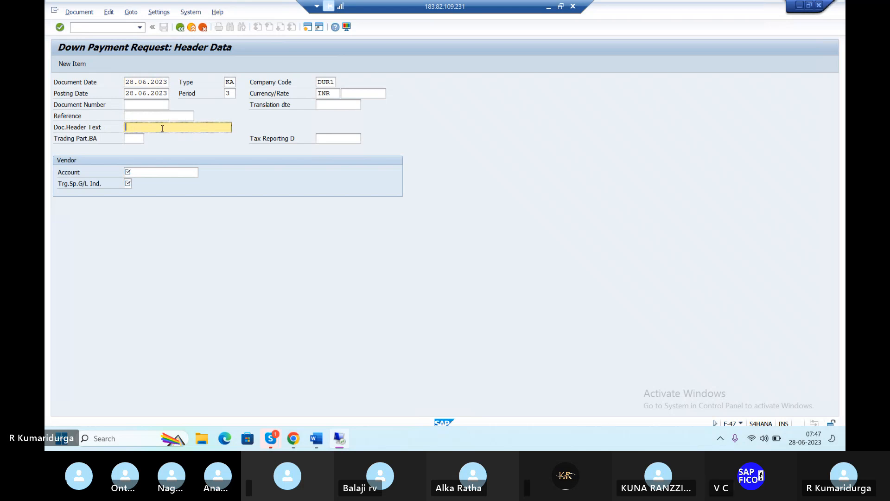
text(DOWNPAYMENT REQUEST)
click(175, 173)
click(202, 172)
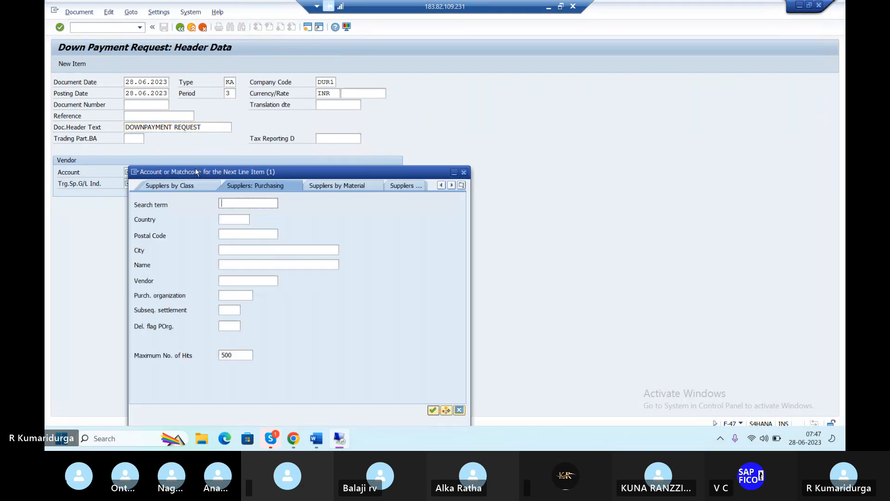
key(Return)
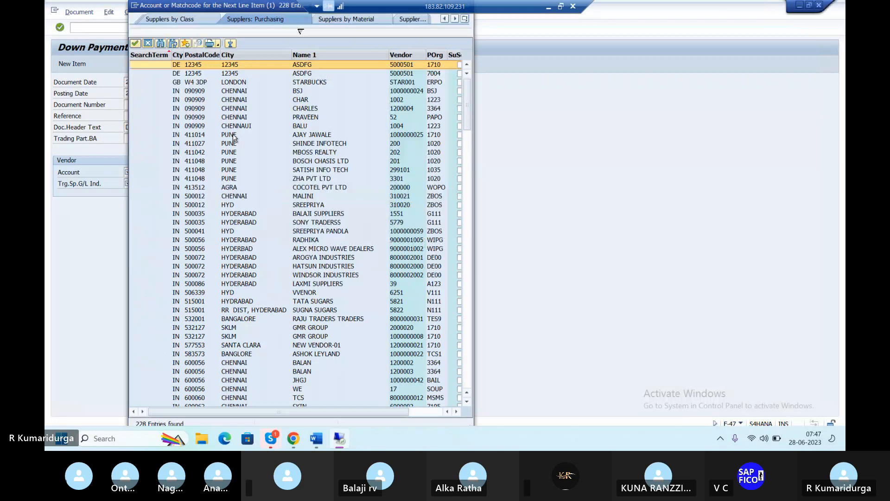
key(Escape)
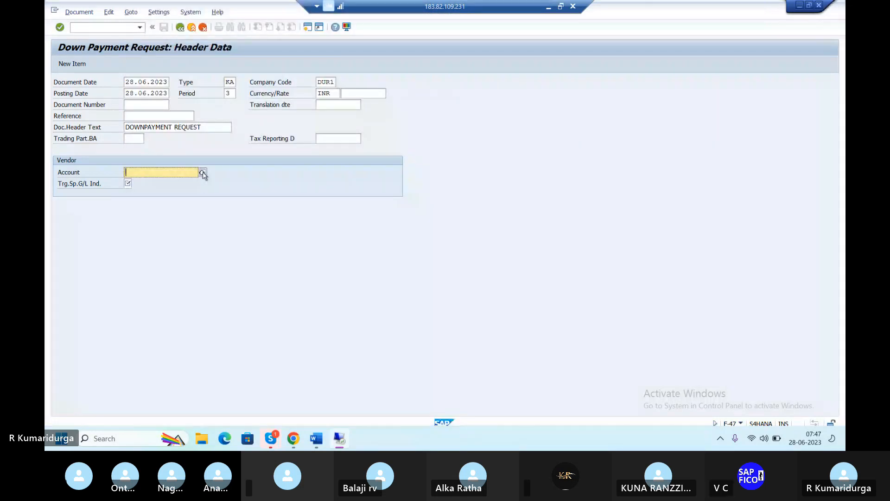
- Look up suppliers by company code DUR1 for the vendor account and choose SILVER STEELS & CEMENTS
click(204, 174)
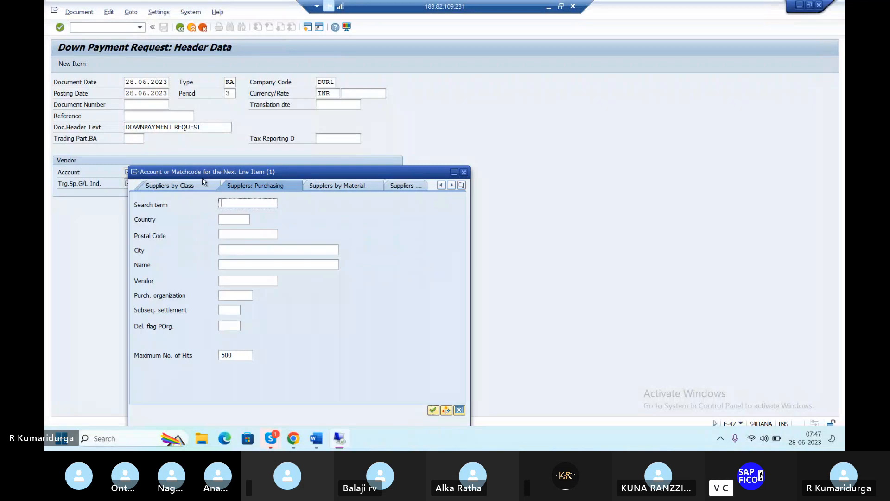
click(243, 264)
click(406, 186)
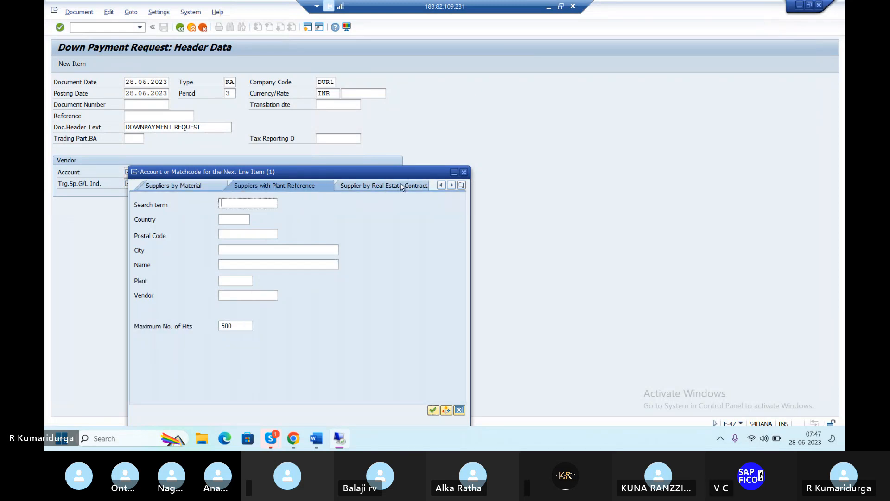
click(451, 185)
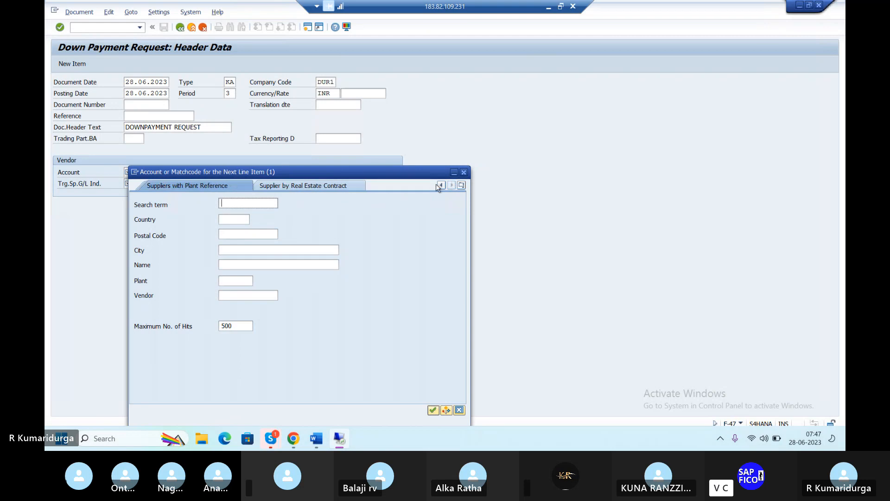
click(440, 185)
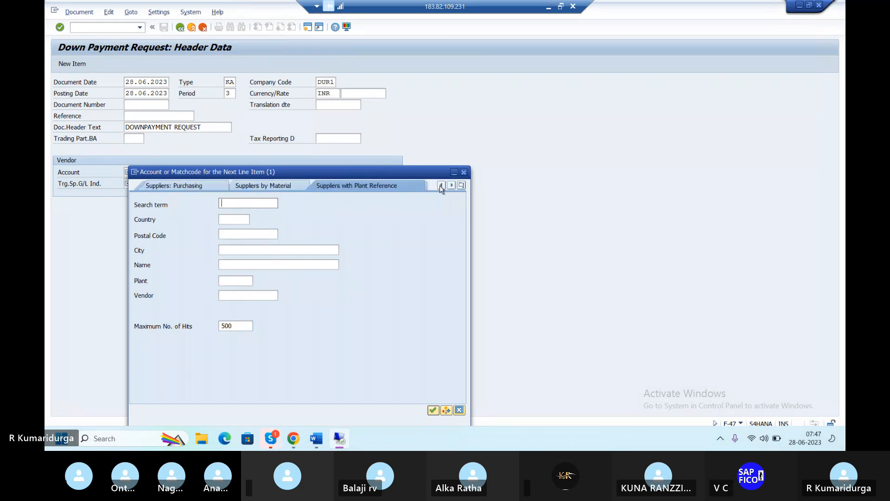
click(441, 184)
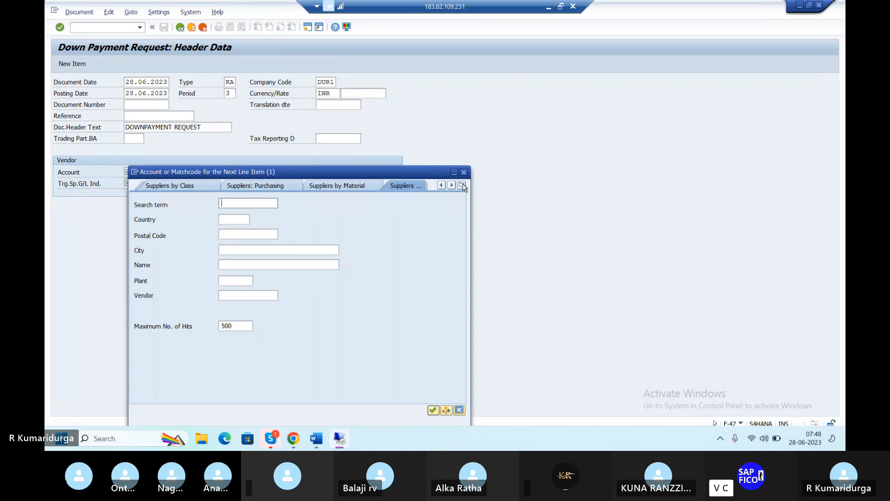
click(462, 184)
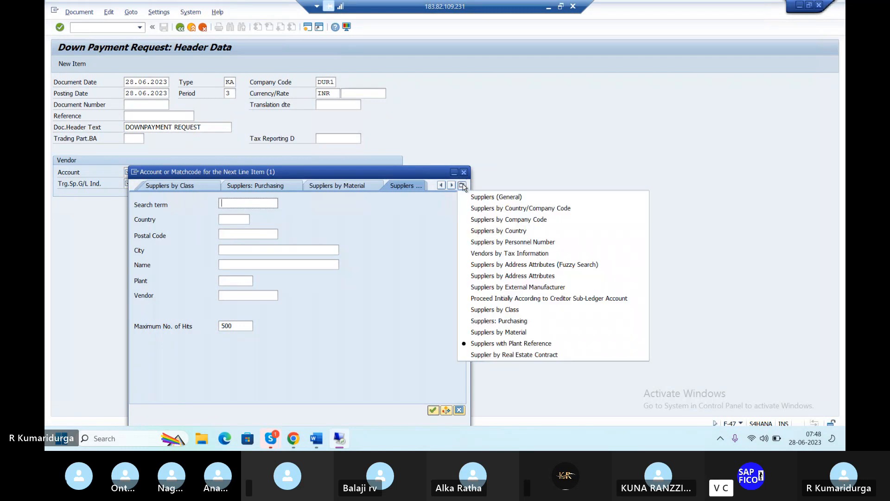
click(496, 220)
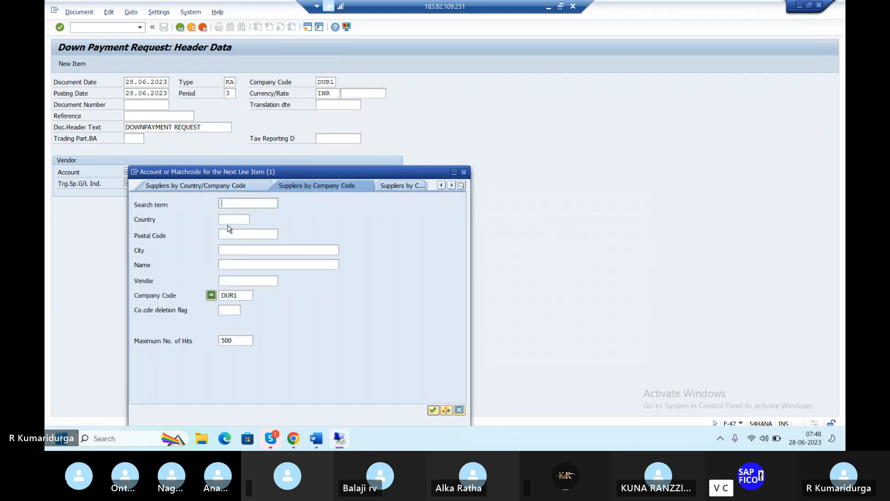
click(240, 295)
key(Return)
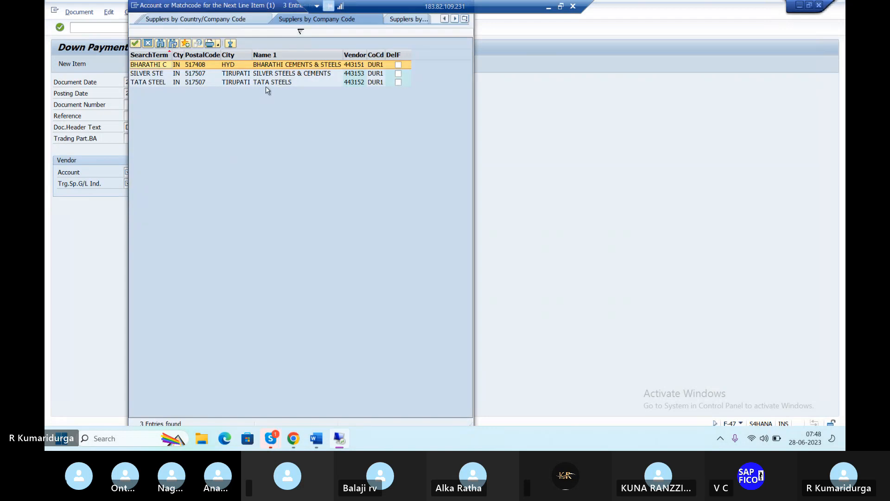
key(Down)
key(Return)
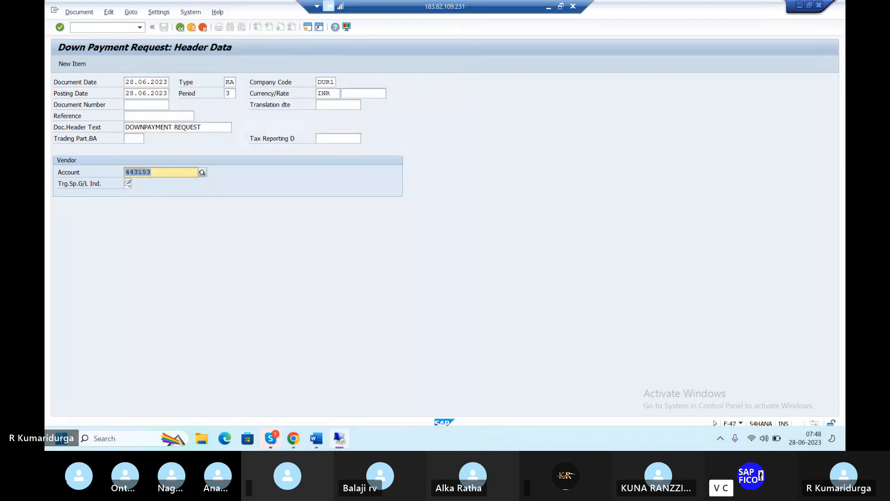
- Set the target special G/L indicator to A, Down Payments, Current Assets, and submit the header data
click(130, 182)
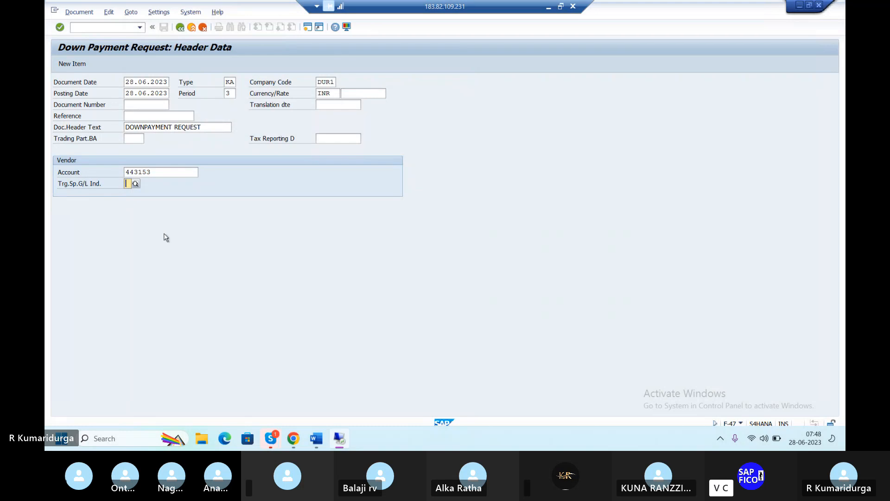
text(A)
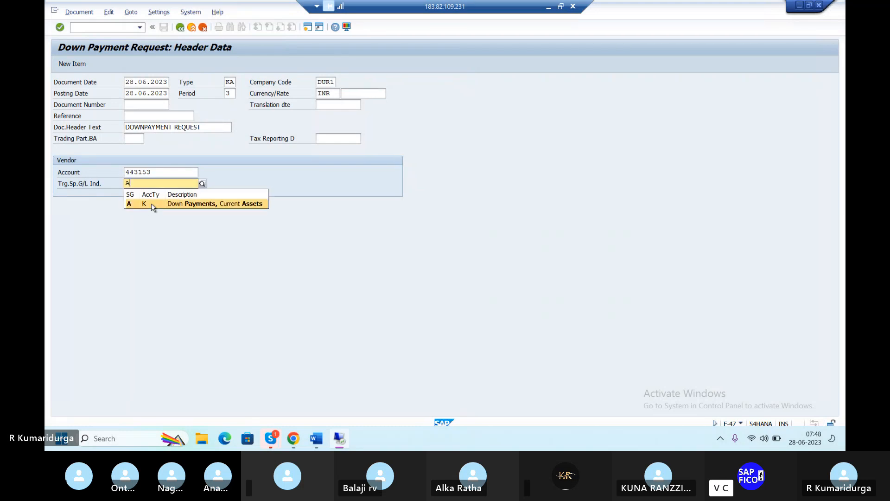
click(153, 206)
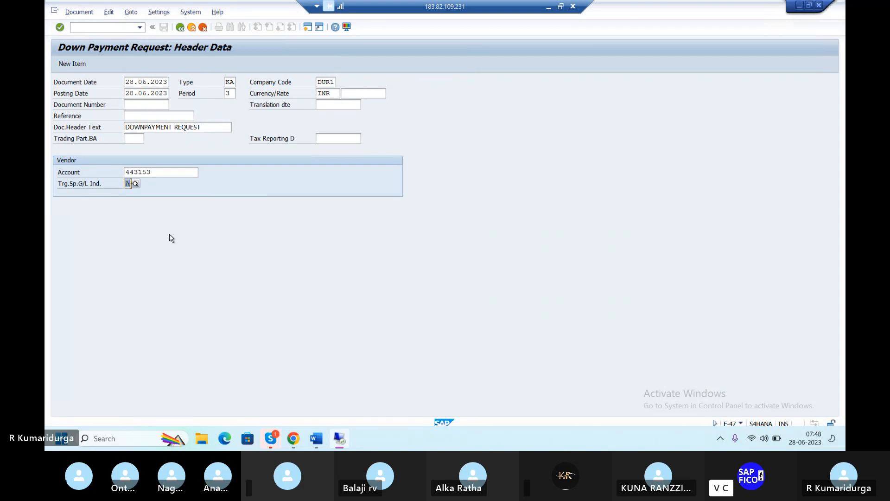
key(Return)
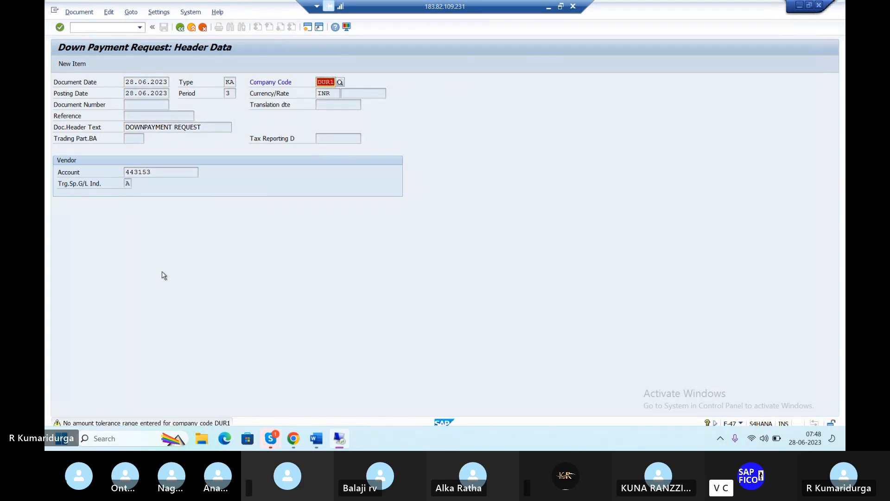
- Leave the down payment request for transaction OB57 and start new user tolerance group entries
click(107, 28)
text(/NOB657)
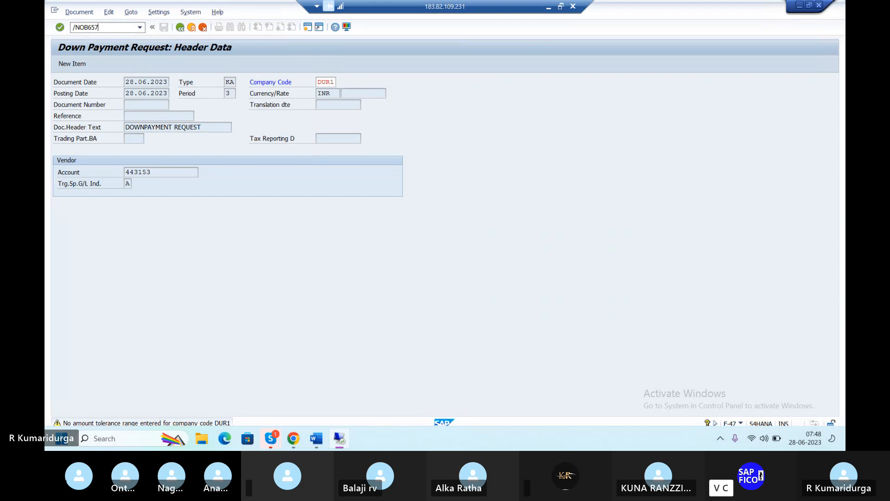
key(BackSpace)
key(BackSpace)
key(BackSpace)
text(57)
key(Return)
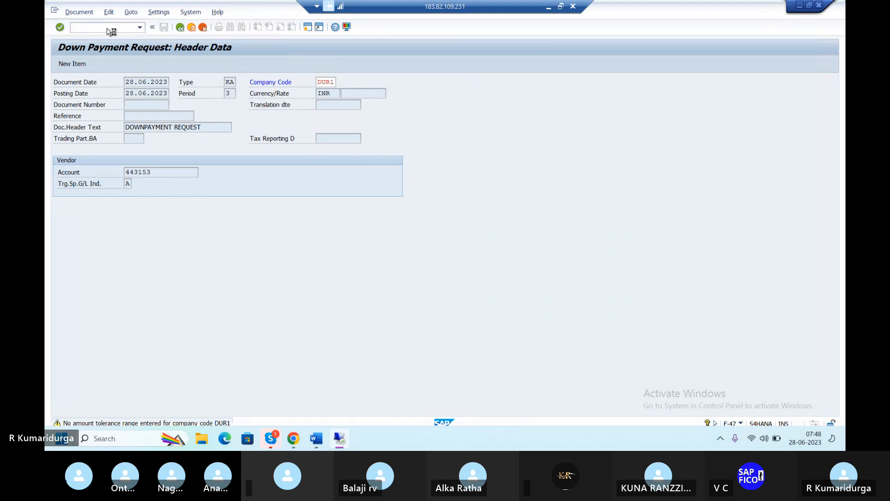
click(94, 65)
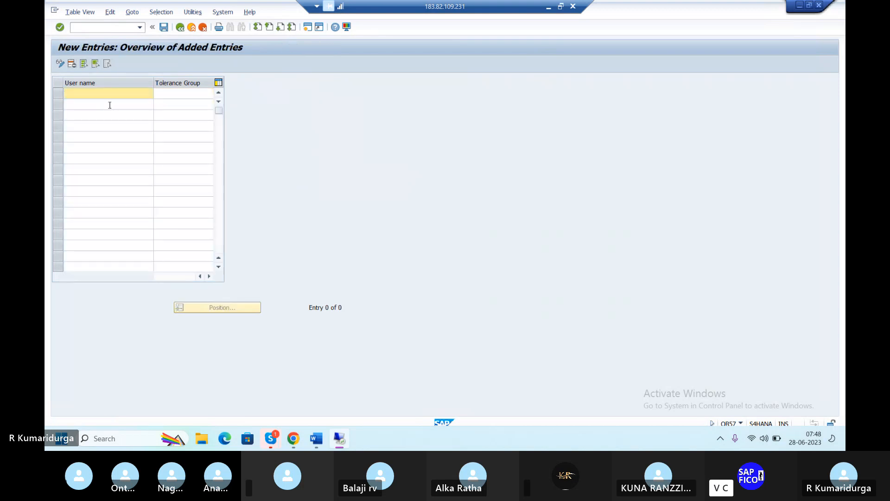
- Assign user BEST to tolerance group TGDU and save the new entry
text(BEST)
key(Tab)
text(DUR)
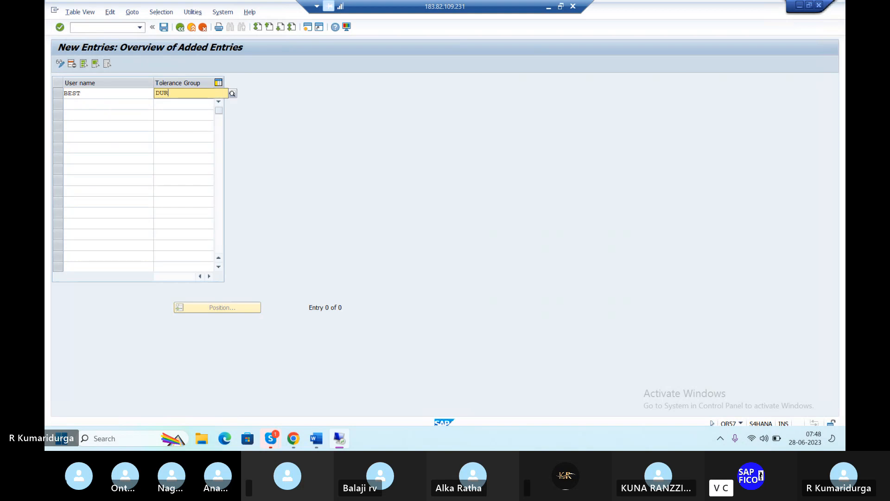
key(BackSpace)
key(BackSpace)
key(BackSpace)
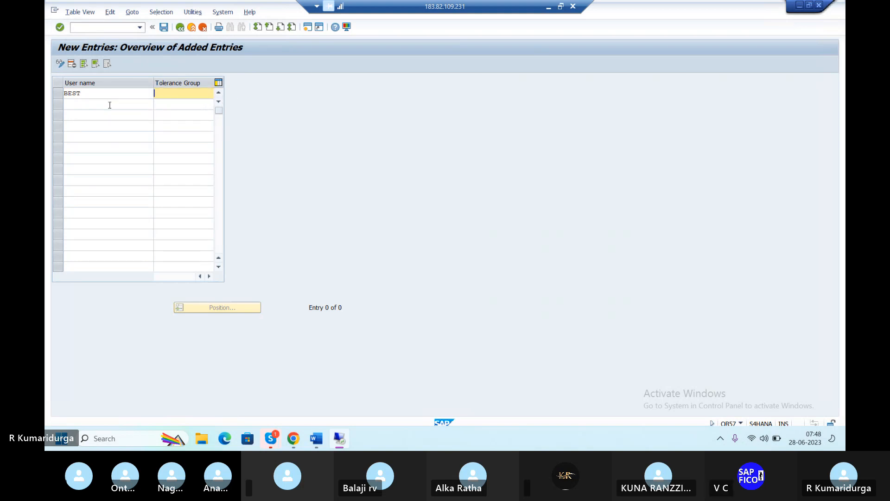
text(TGDU)
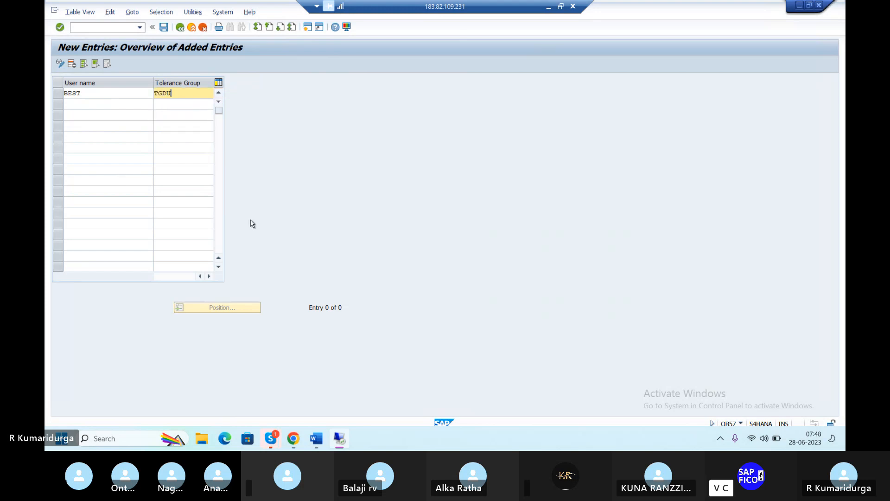
key(Return)
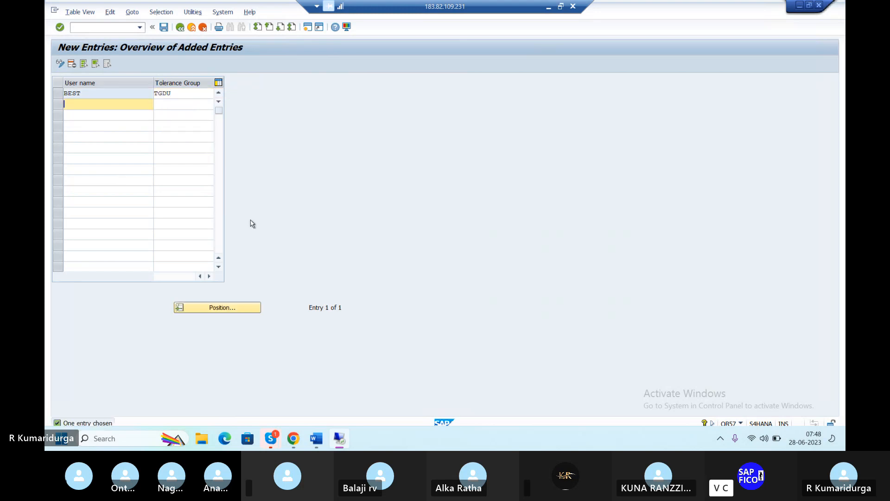
key(ctrl+s)
key(Return)
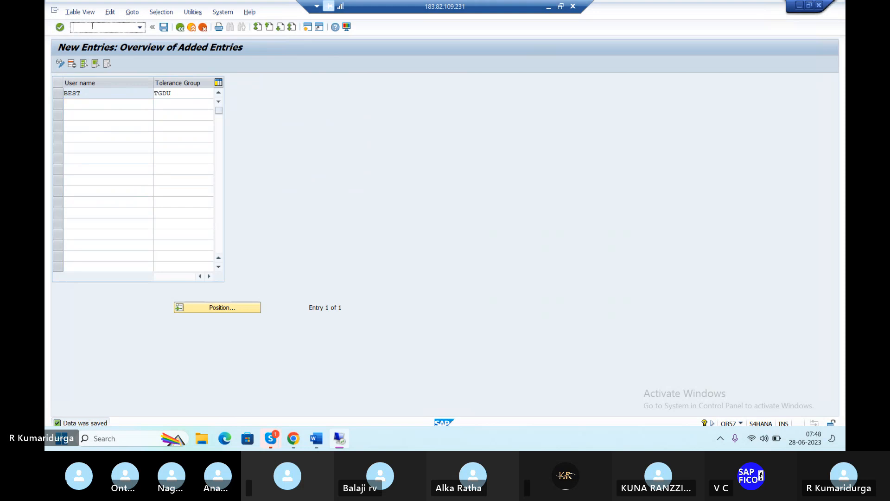
- Run transaction F-47 again and enter document date 28.06.2023 and header text DOWNPAYMENT REQUEST
text(/)
text(ofbn1)
key(Return)
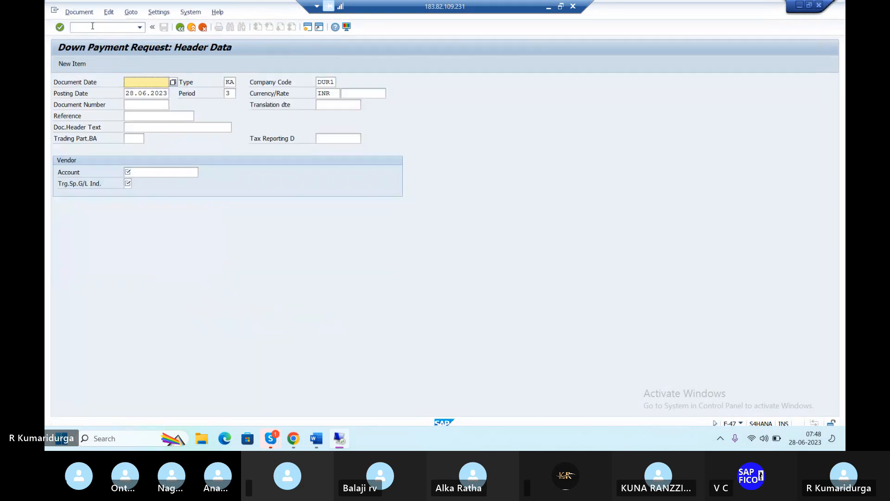
text(28.06.2023)
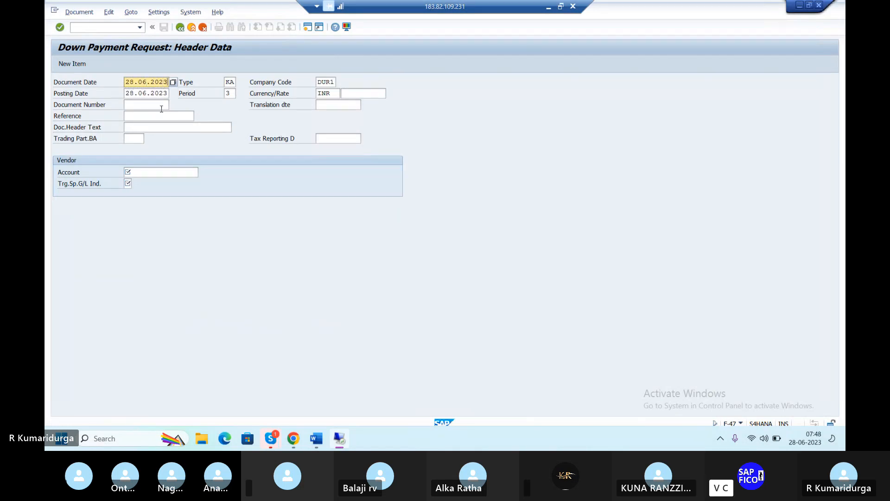
click(160, 129)
text(D)
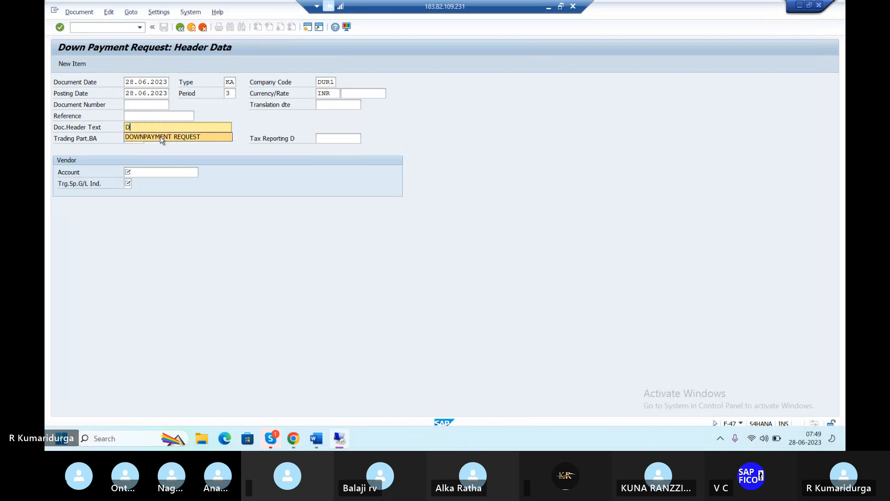
click(161, 139)
- Select SILVER STEELS & CEMENTS as the vendor account from the suppliers of company code DUR1
click(152, 173)
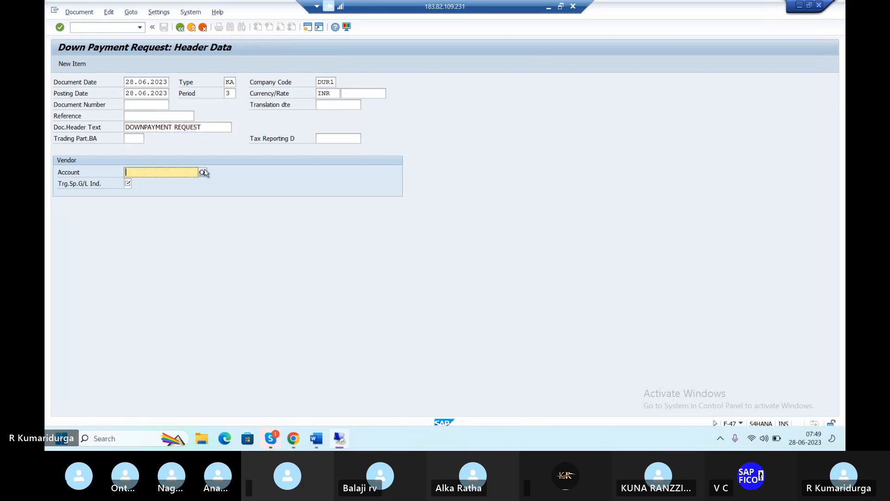
click(202, 173)
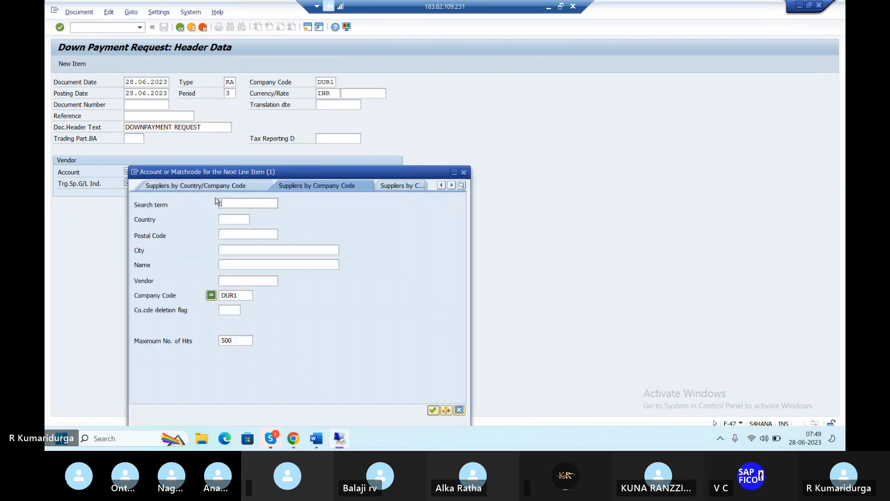
click(241, 295)
key(Return)
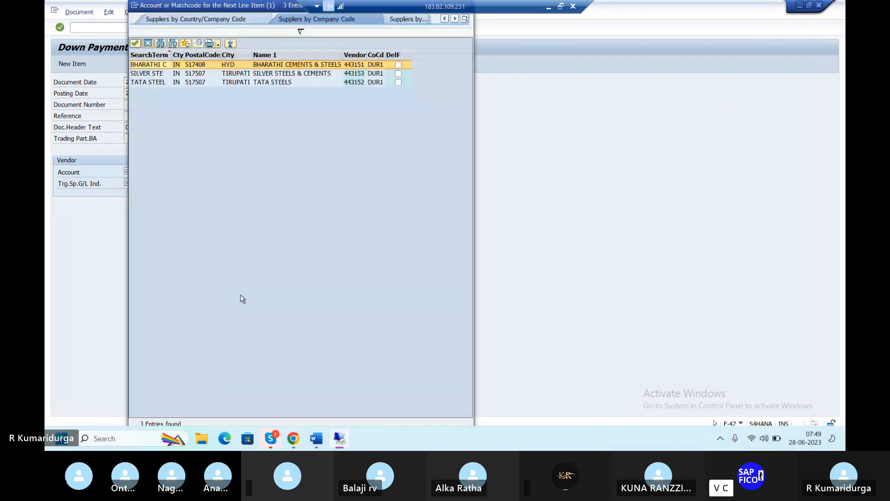
double_click(242, 73)
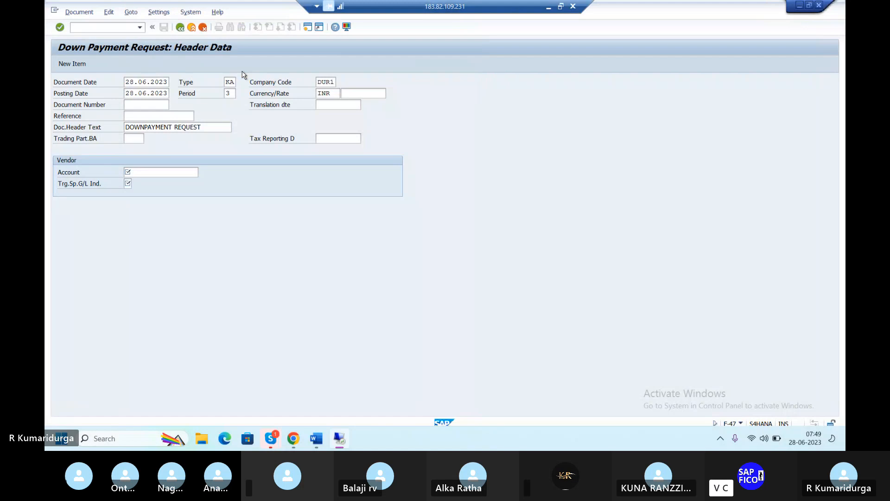
- Enter A, Down Payments, Current Assets, as the vendor's target special G/L indicator and submit the request header
click(133, 183)
text(A)
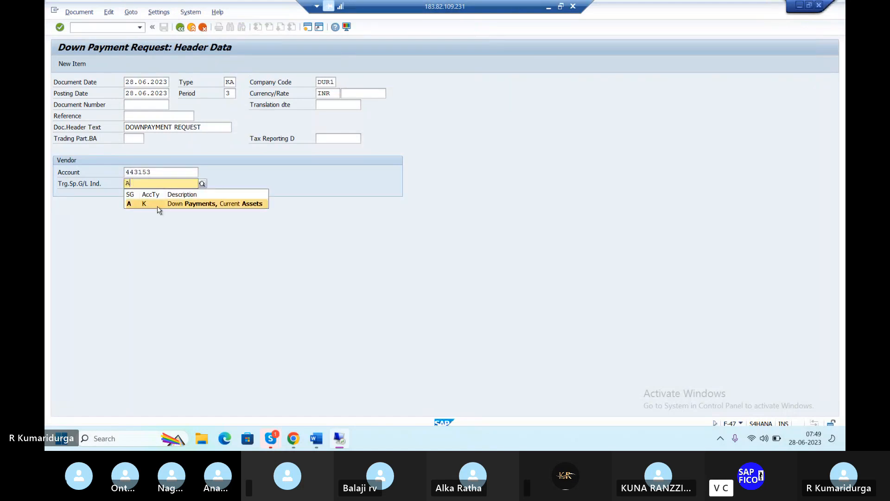
click(159, 204)
key(Return)
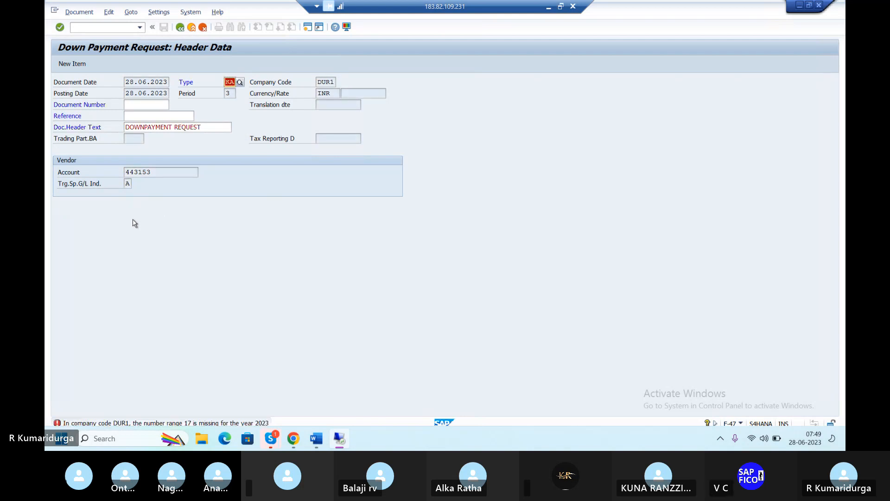
- Run transaction FBN1 in a new session and open the number range intervals of company code DUR1 for editing
click(307, 29)
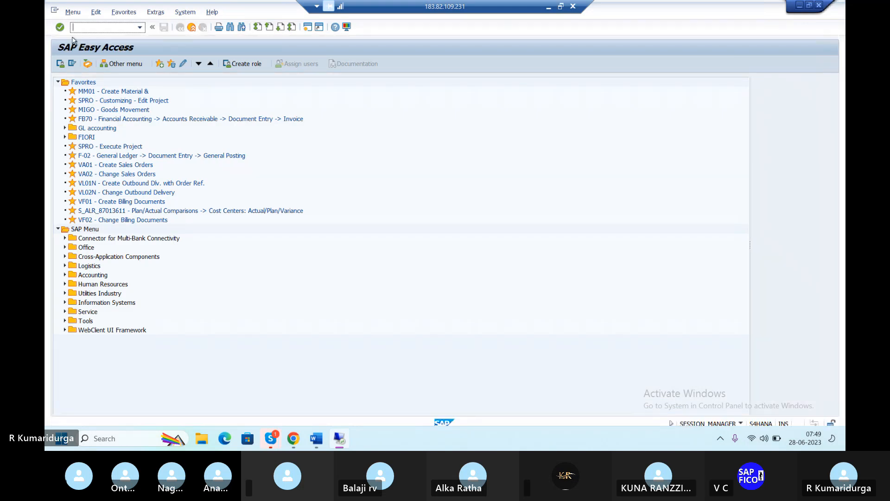
text(fbn1)
key(Return)
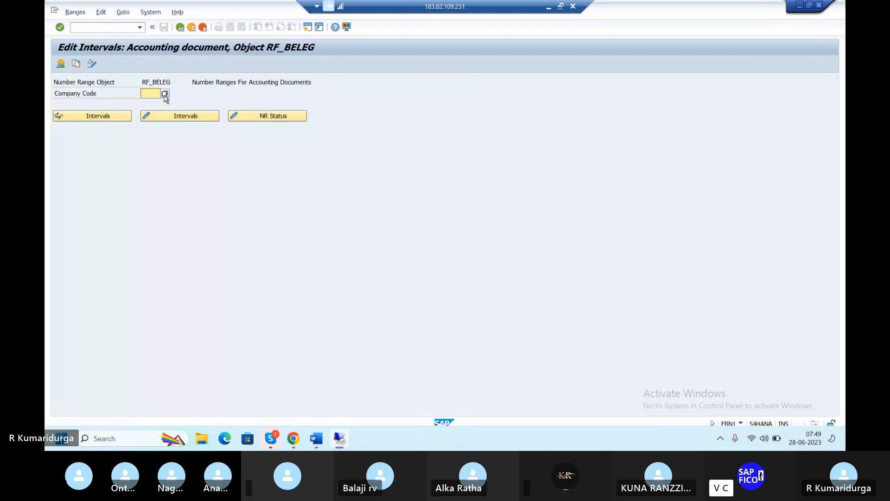
text(DUR)
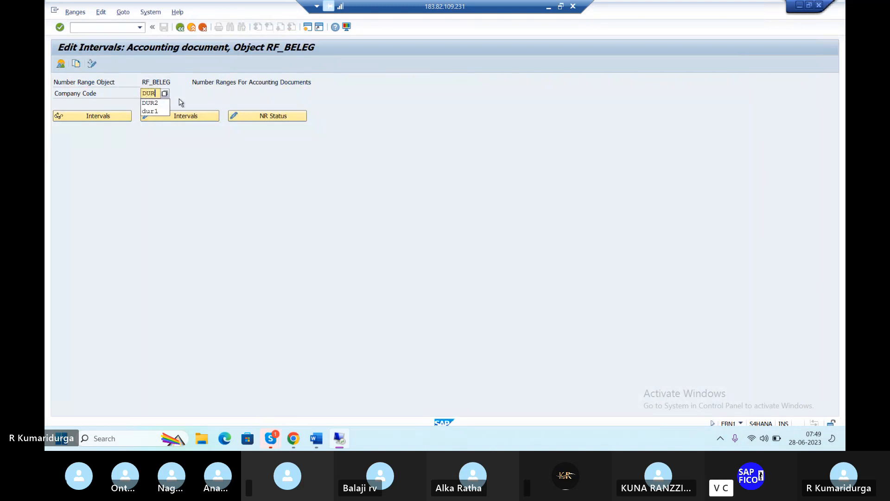
text(1)
key(Return)
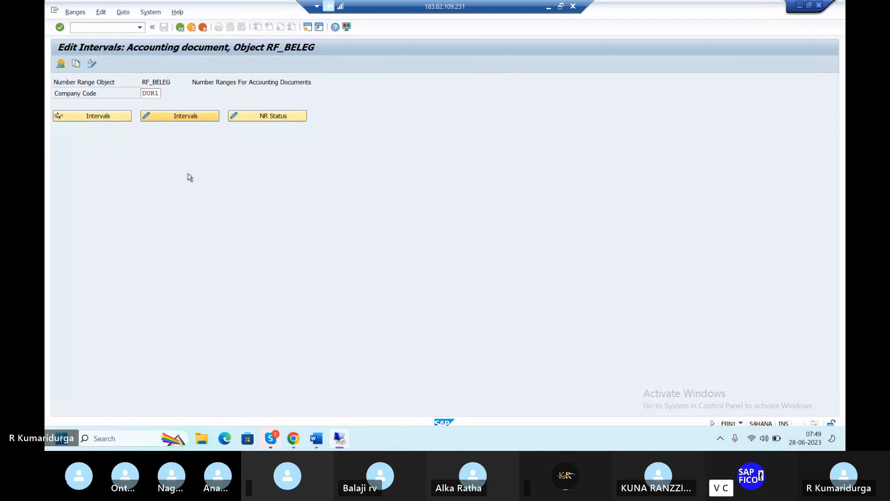
click(180, 116)
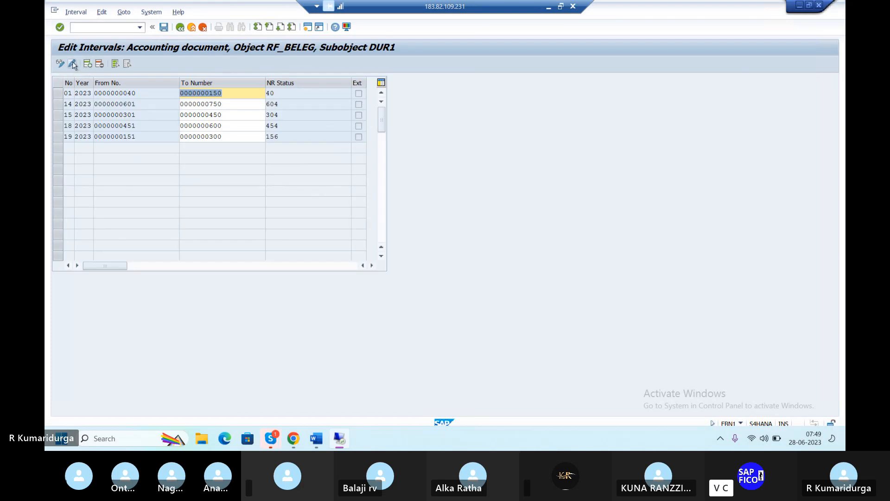
click(72, 63)
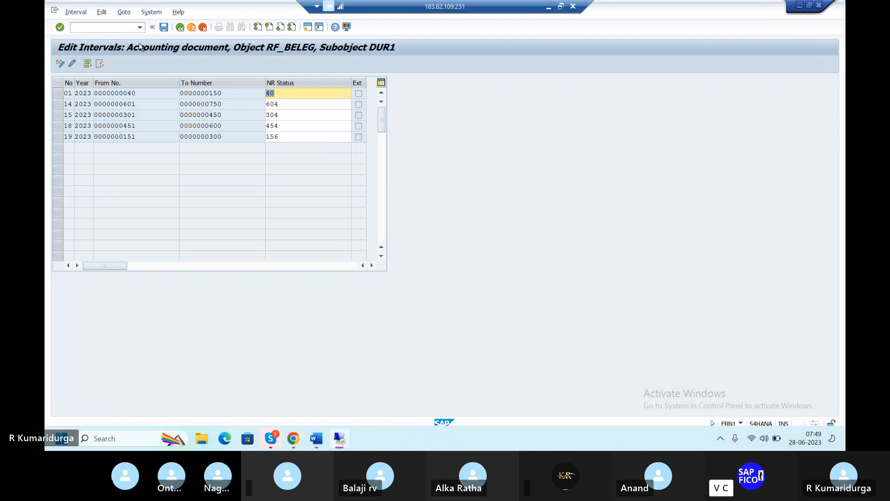
click(88, 63)
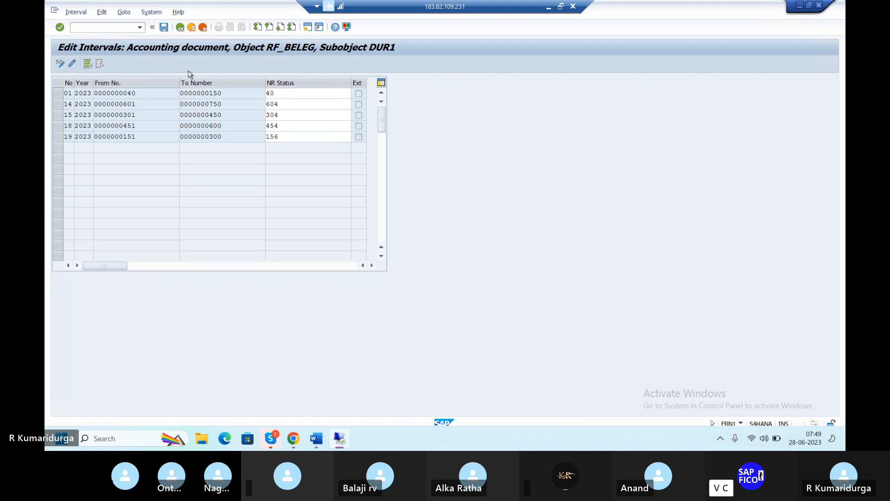
click(180, 28)
click(163, 117)
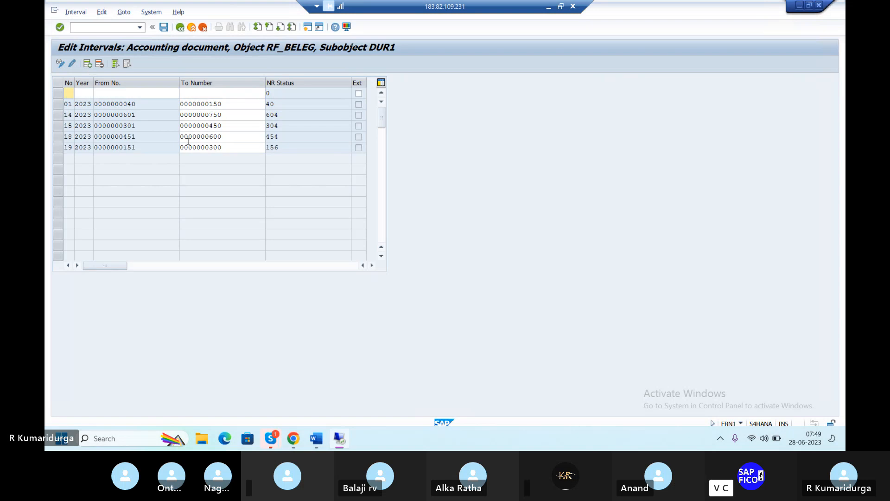
- Add number range interval 17 for year 2023, running from 451 to 550
text(17)
key(Tab)
text(2023)
key(Tab)
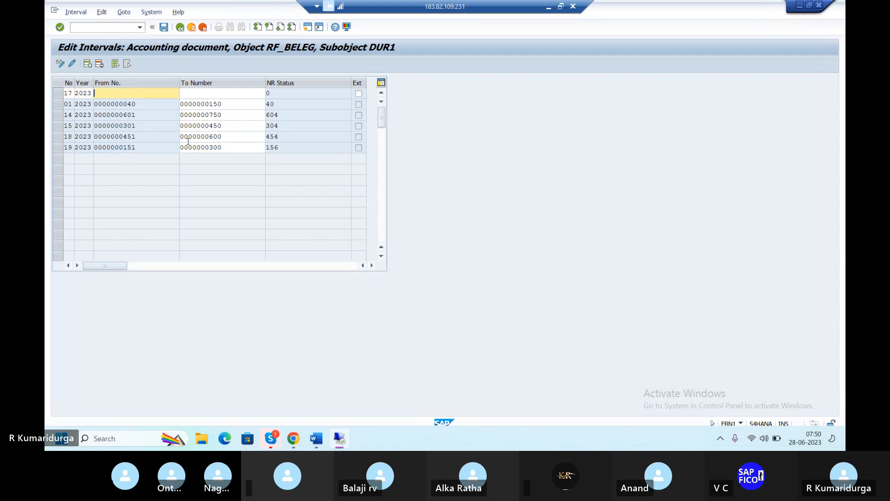
text(451)
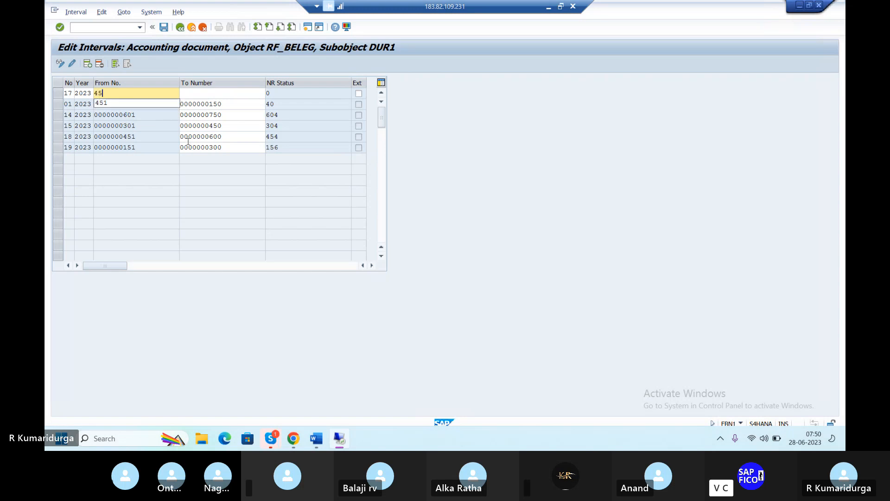
key(Tab)
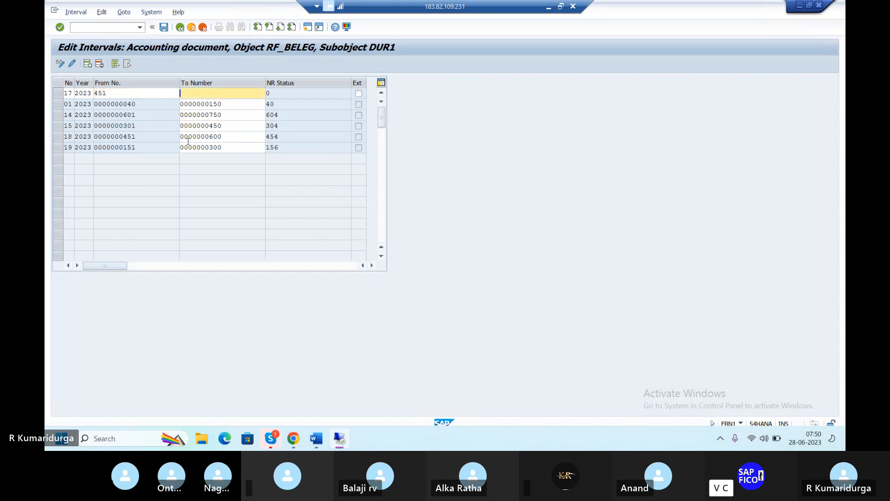
text(550)
key(Return)
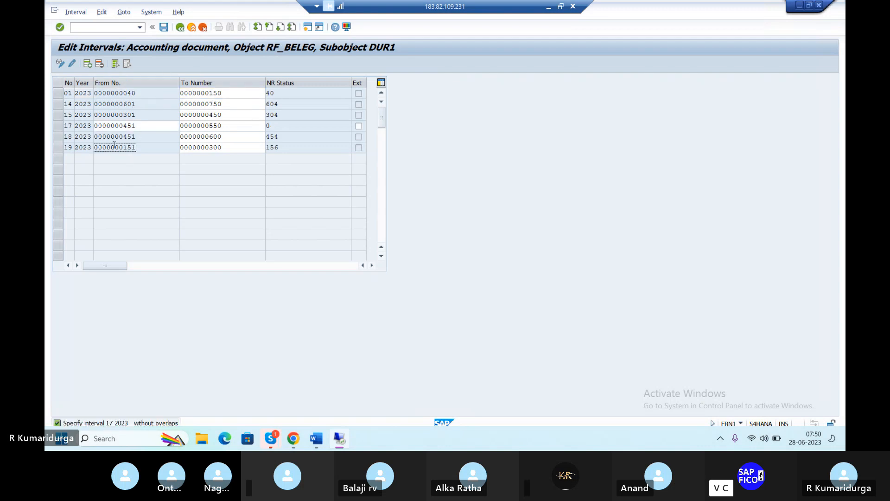
- Change the from number of interval 17 to 601 and clear its to number
click(146, 126)
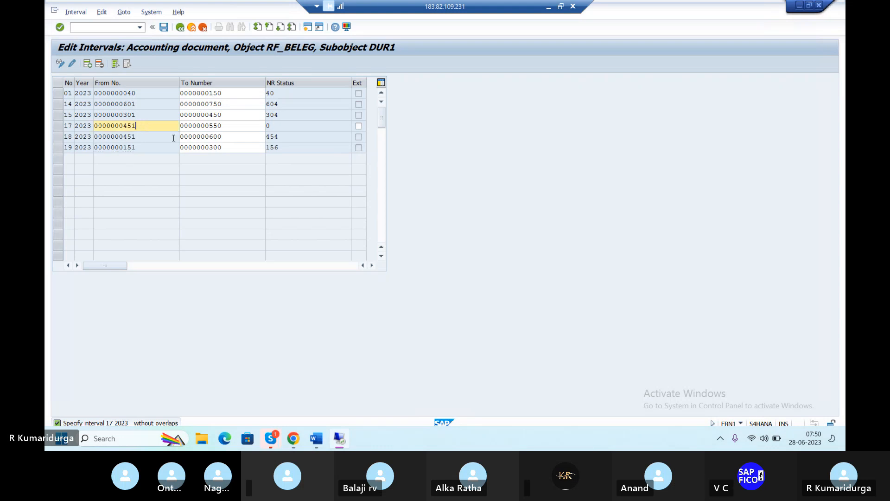
key(BackSpace)
key(BackSpace)
key(BackSpace)
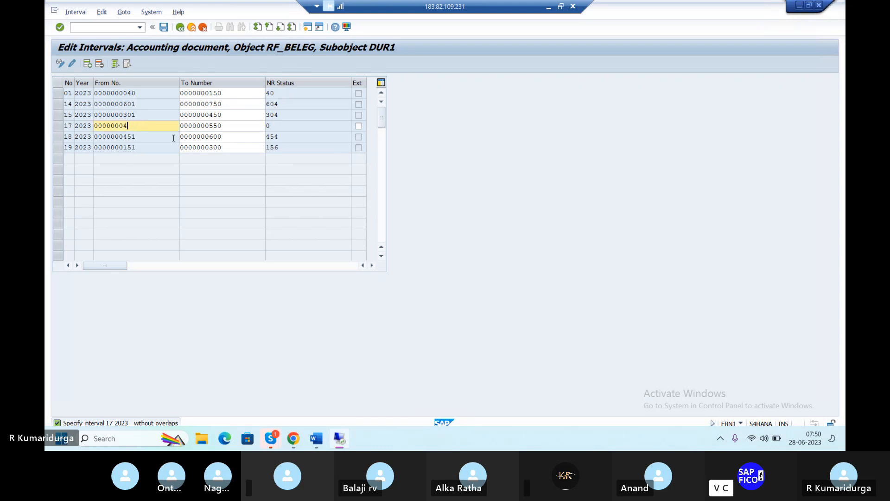
text(601)
key(Tab)
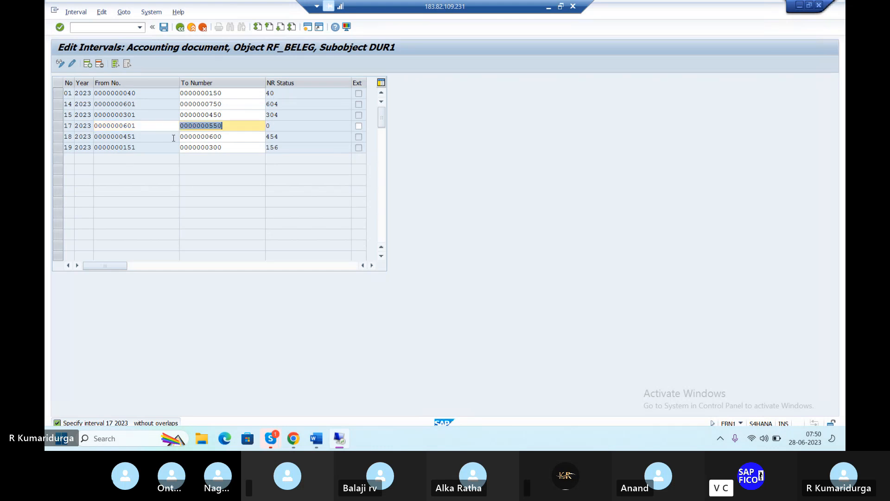
key(BackSpace)
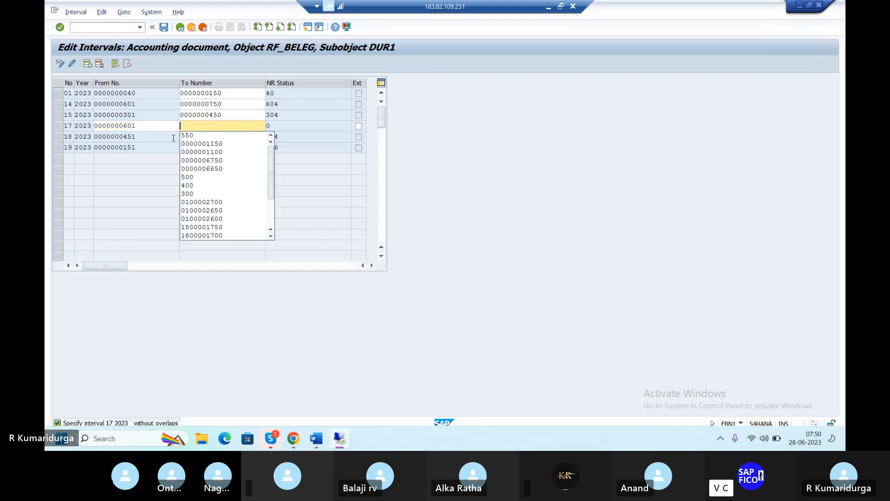
text(7)
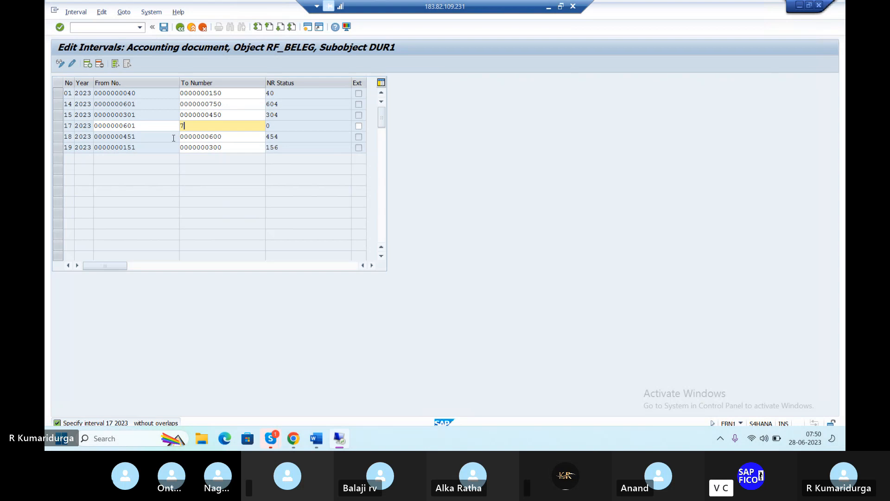
key(BackSpace)
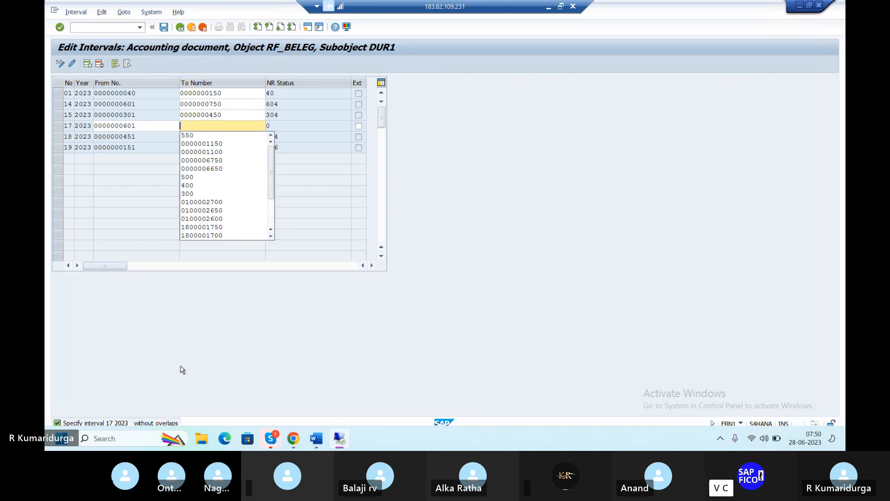
- Set the from number of interval 17 to 800 and its to number to 900
click(142, 126)
key(BackSpace)
key(BackSpace)
key(BackSpace)
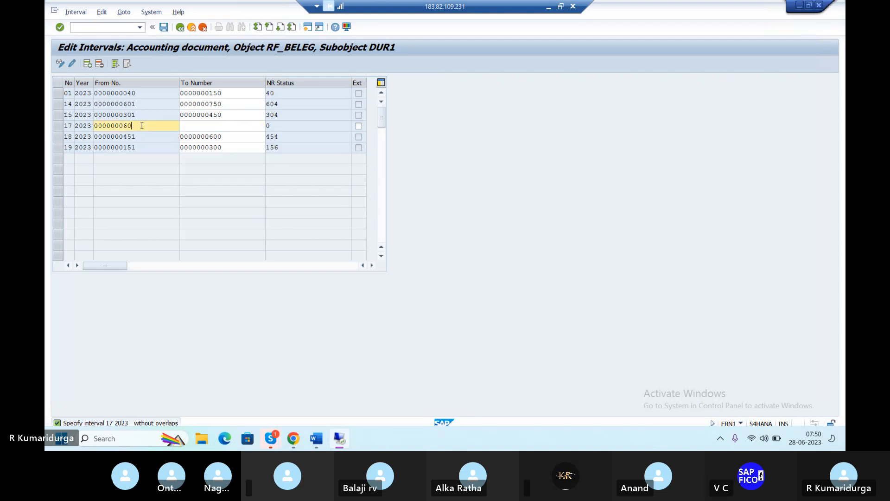
text(800)
key(Tab)
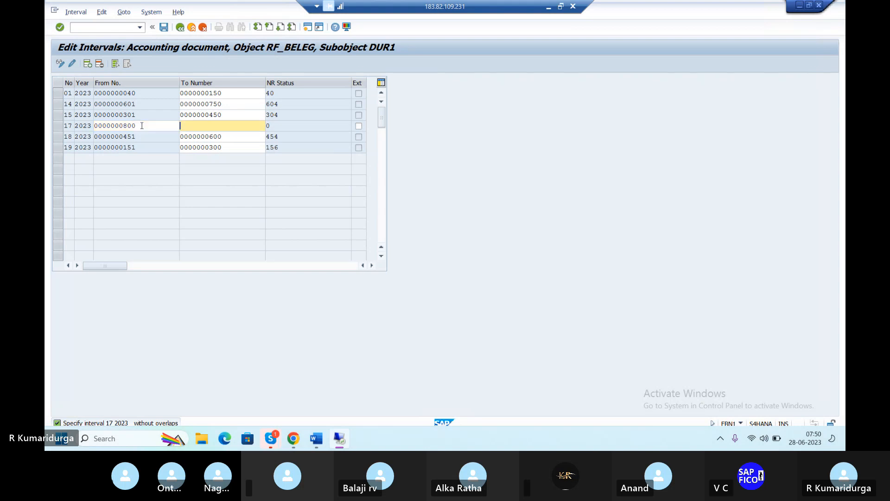
text(900)
key(Return)
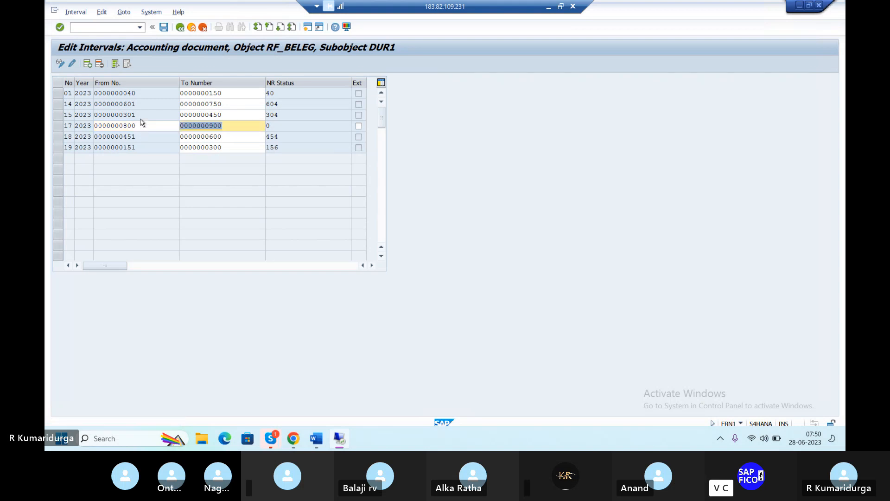
- Save the number range intervals, accept the transport notice and return to the SAP Easy Access screen
click(164, 27)
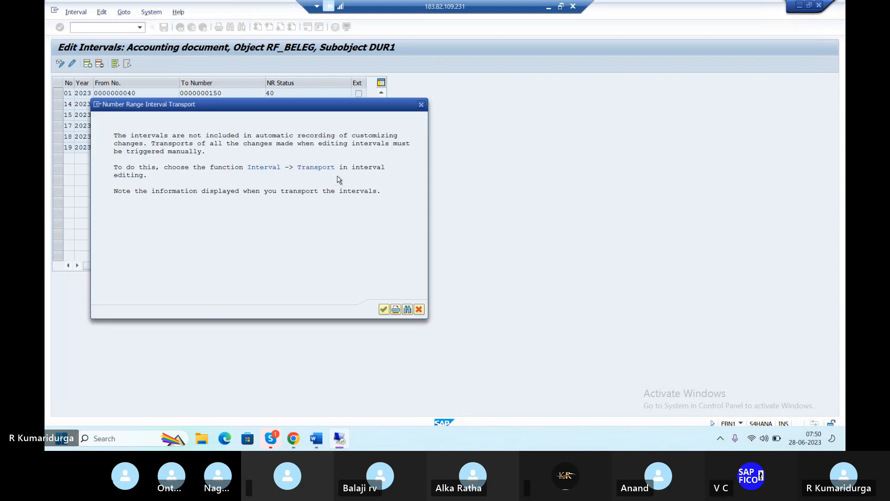
key(Return)
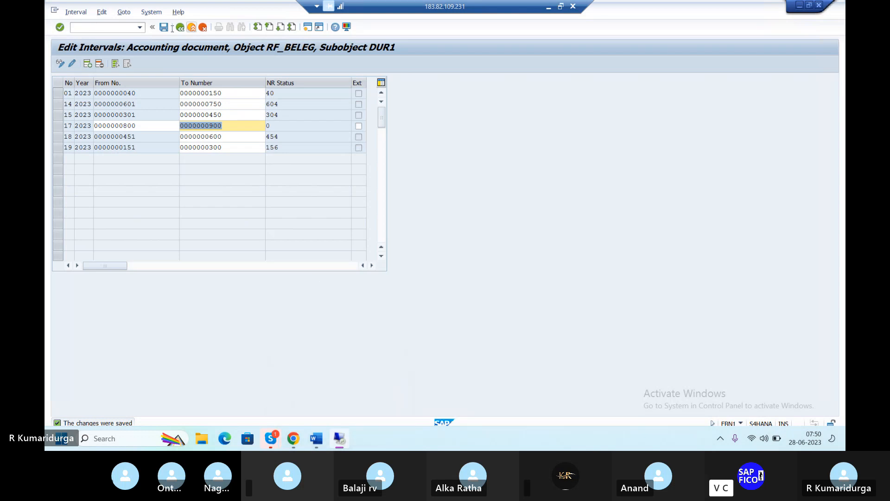
click(187, 28)
click(188, 29)
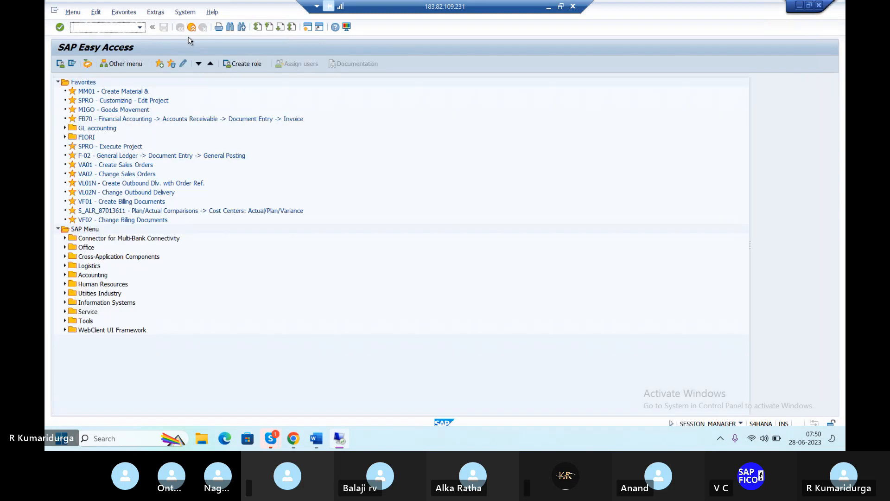
- Return to the F-47 session, submit the header and enter amount 60000, business area TIBA and due date 28.06.2023
key(alt+Tab)
key(Return)
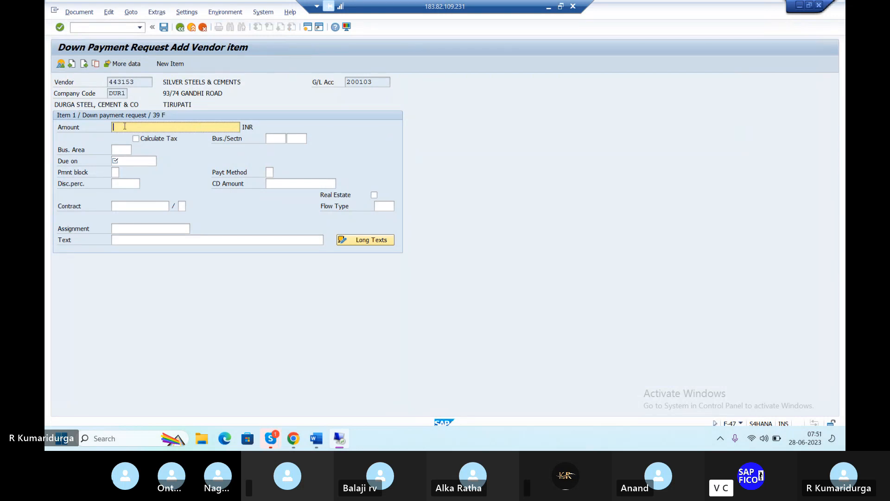
text(60000)
key(Tab)
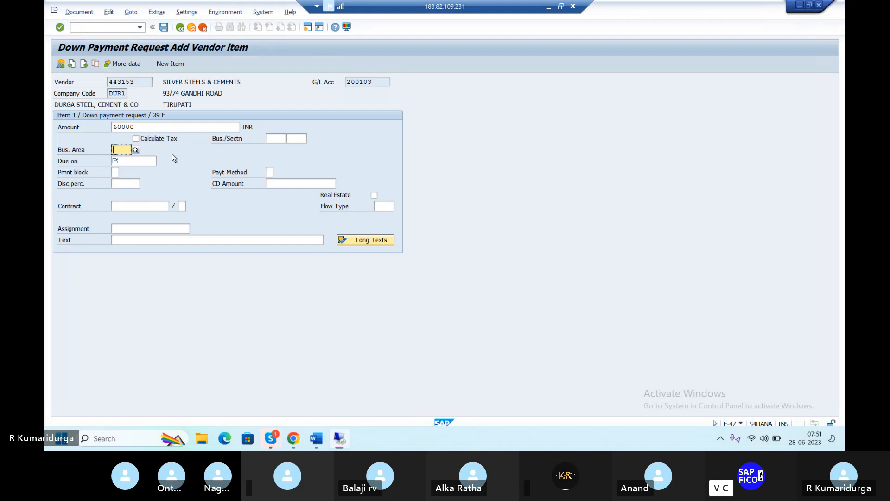
text(TI)
click(176, 179)
click(135, 160)
text(2)
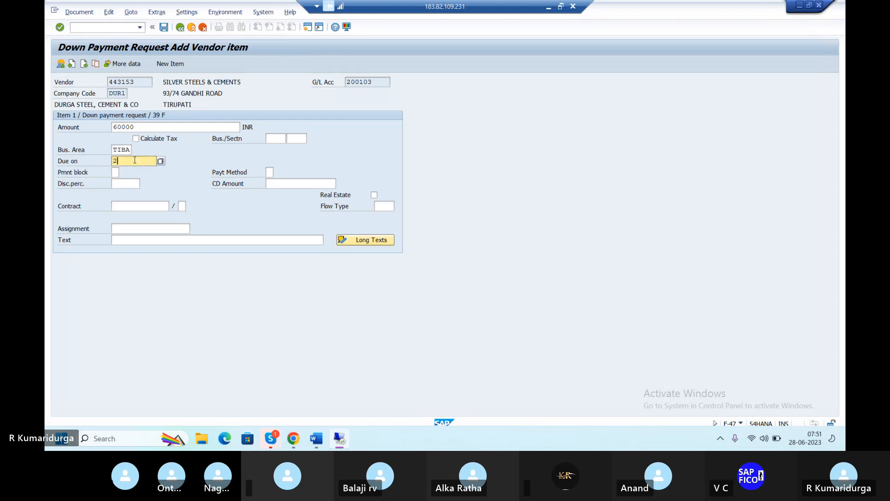
text(8.06.2023)
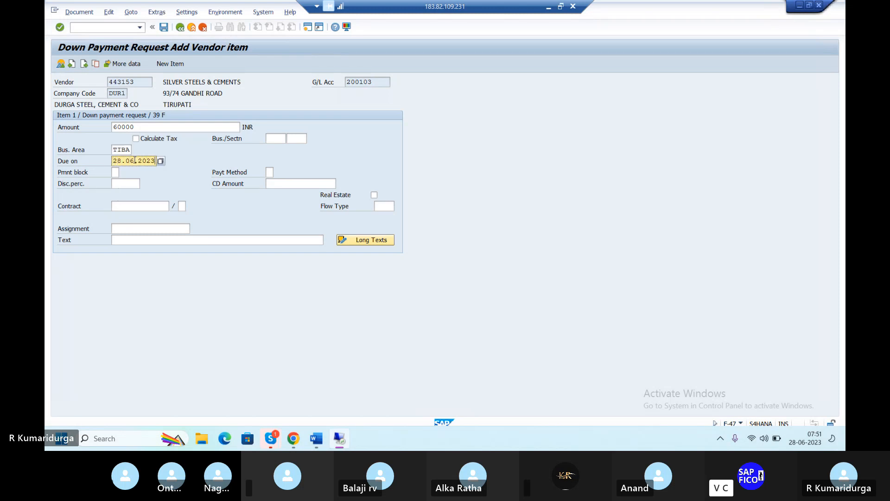
- Enter the item text DOWNPAYMENT REQUEST FOR VENDOR and post the down payment request
click(130, 240)
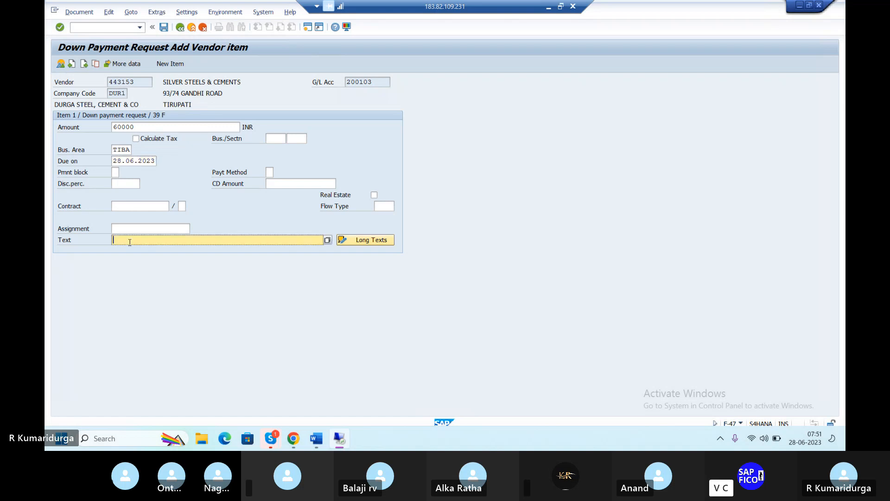
text(DOWNPAYMENT REQUEST FOR )
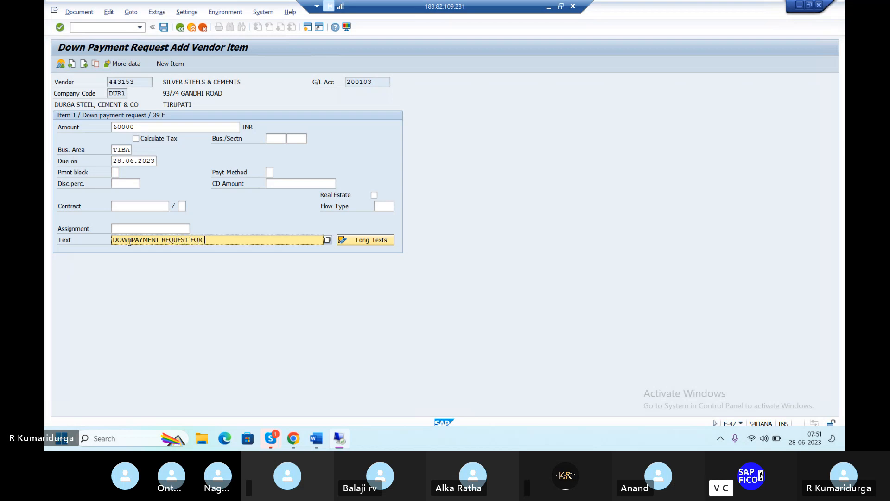
text(VENDOR)
key(Return)
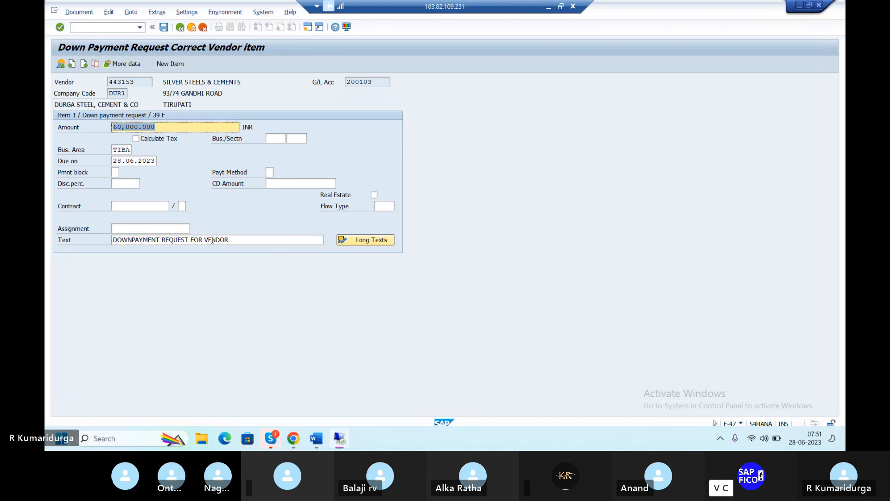
click(162, 31)
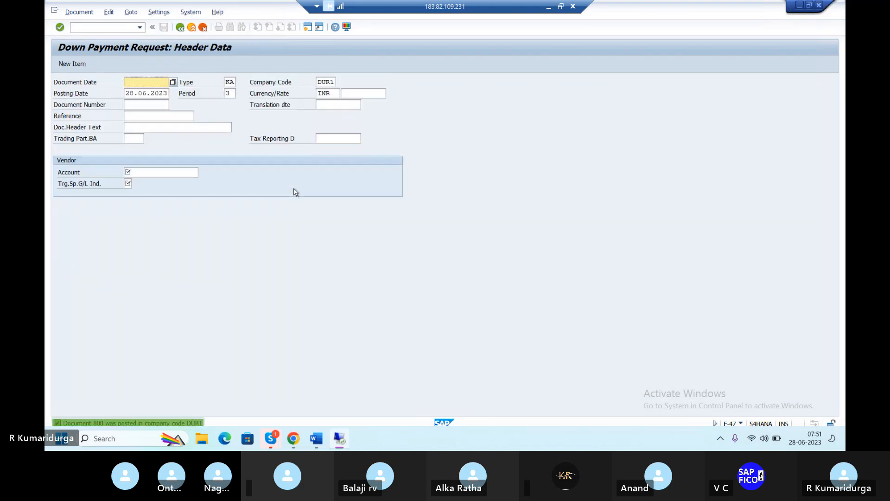
- Switch to the Word document, add 800 after F-47--- in the down payment request line and select the F-48 code
click(315, 439)
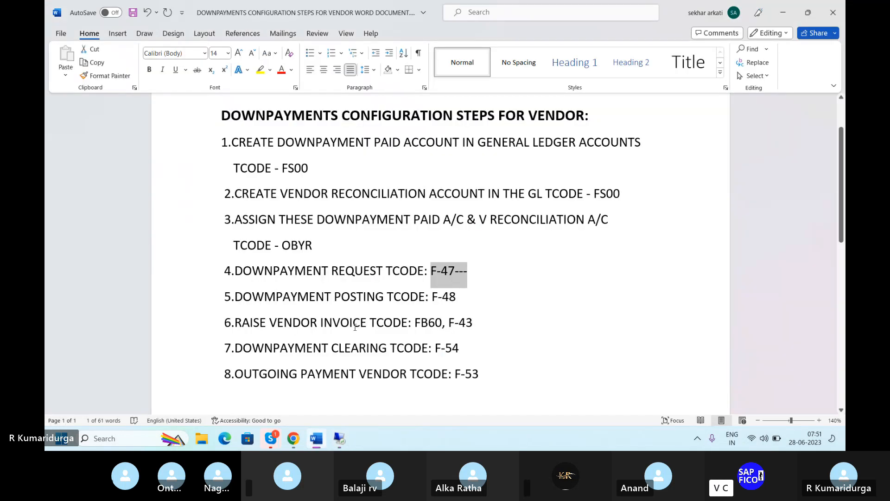
key(Right)
text(800)
key(Down)
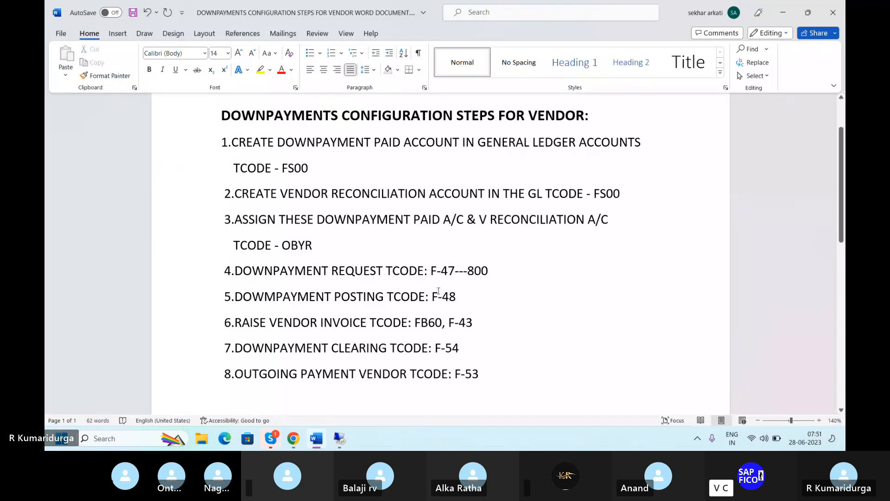
drag(438, 292, 469, 297)
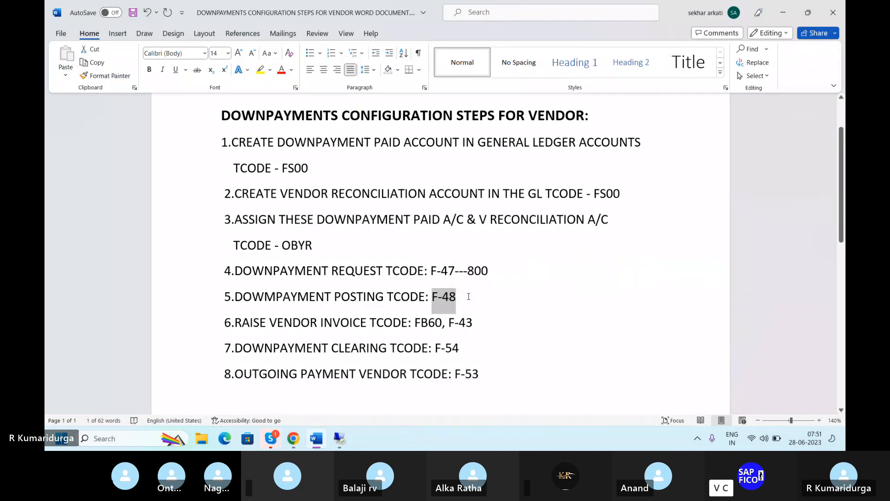
- Add ---- after F-48 in the down payment posting line of the document
key(Right)
text(----)
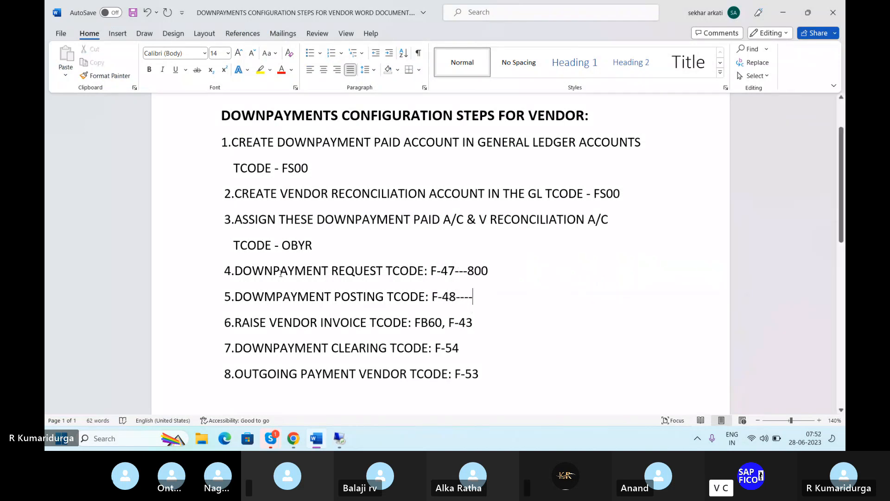
drag(234, 274, 376, 296)
click(355, 271)
click(362, 271)
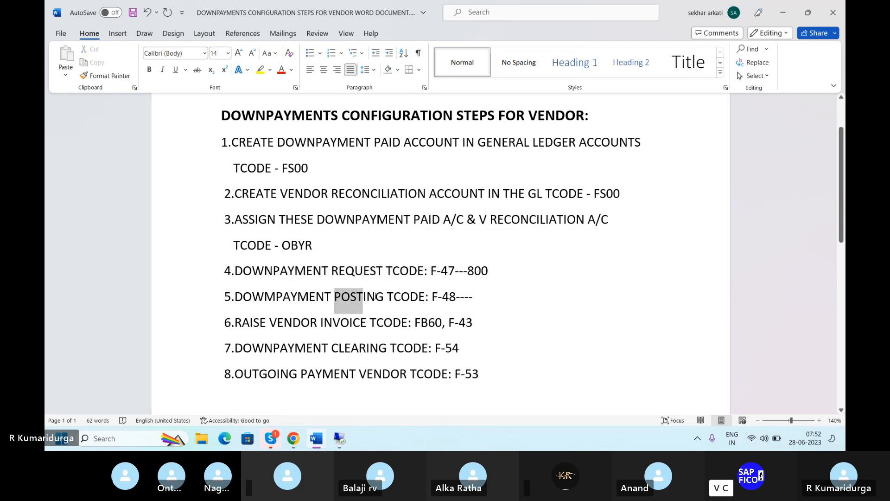
click(438, 296)
- Switch to the SAP remote session and start transaction F-48 in place of the down payment request
mouse_move(337, 443)
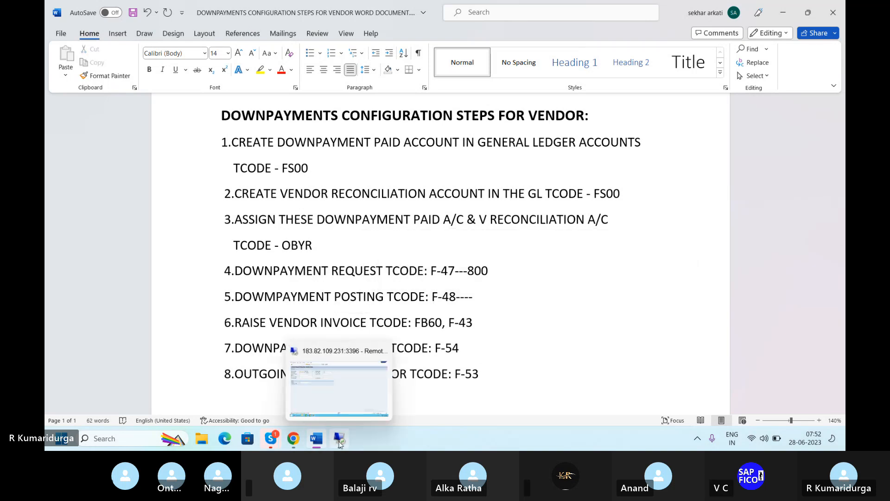
click(331, 408)
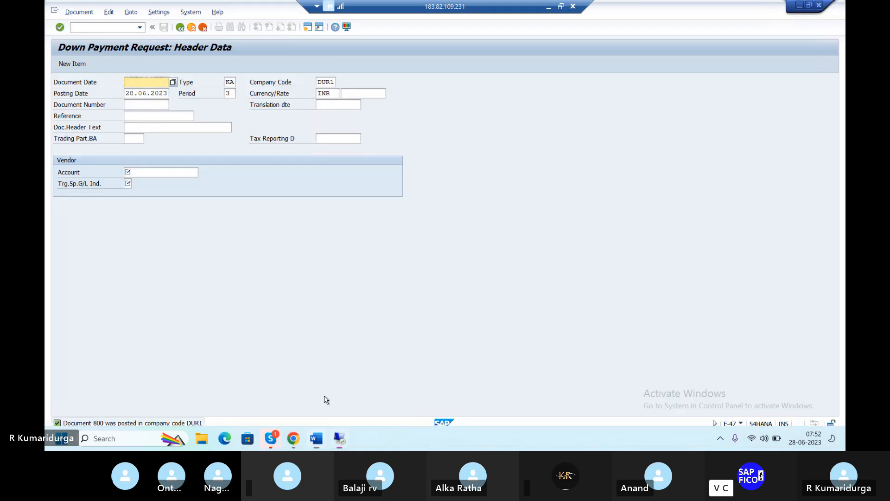
click(78, 28)
text(/NF-48)
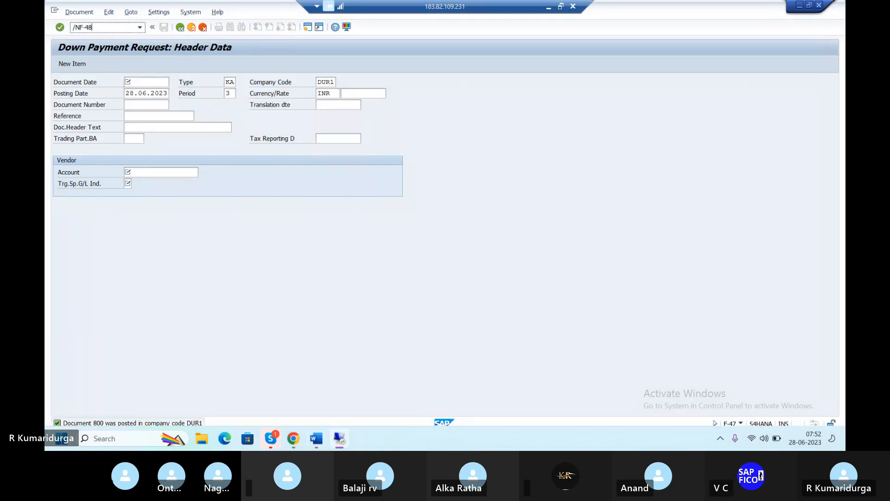
key(Return)
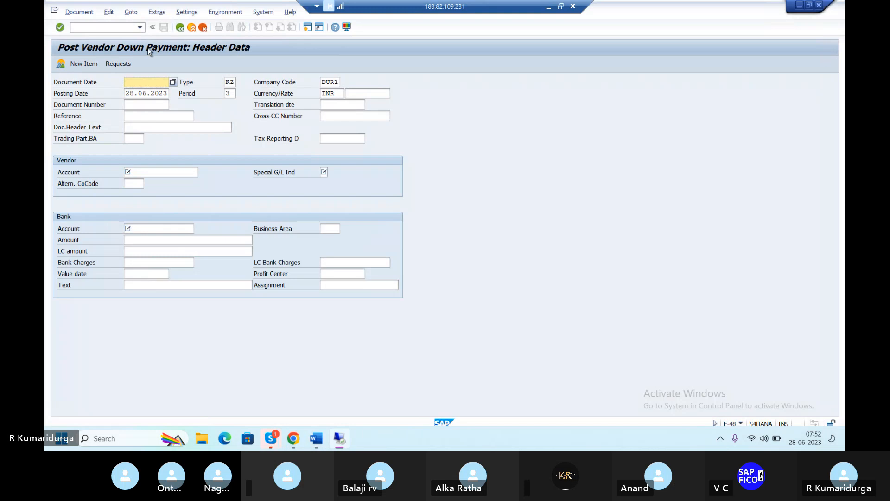
- Set the document date to 28.06.2023 and move to the document header text
text(28.)
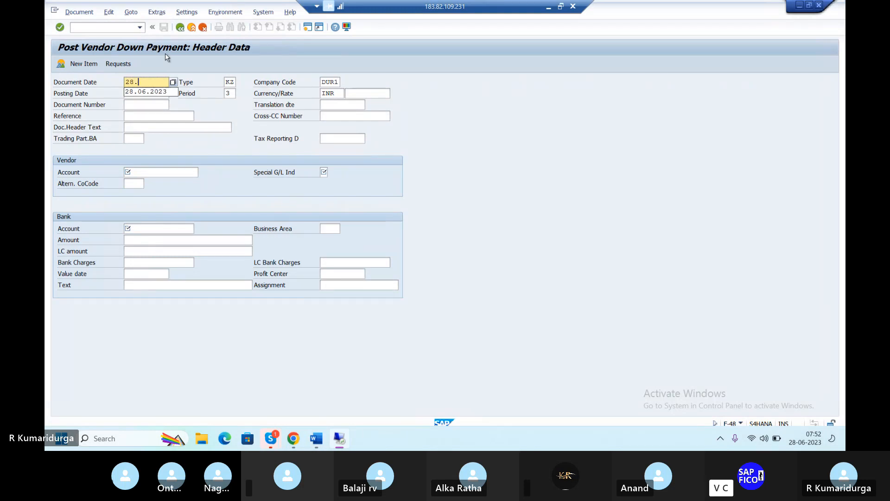
text(06.2023)
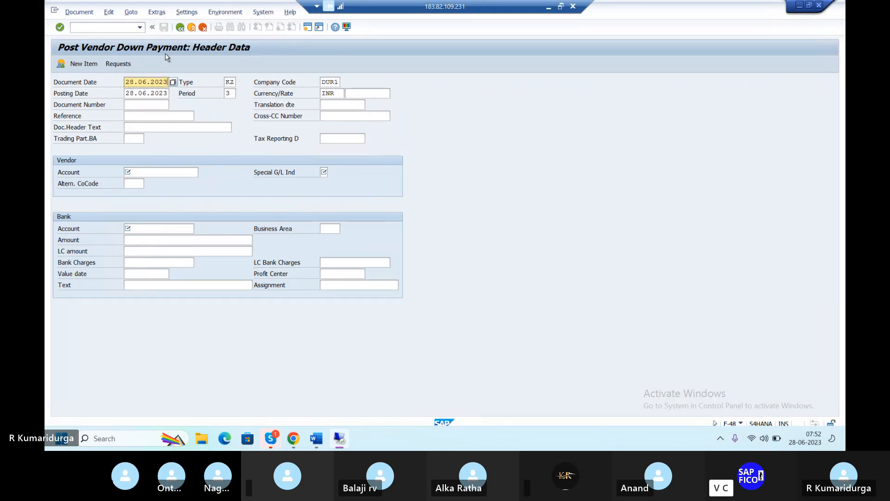
click(158, 125)
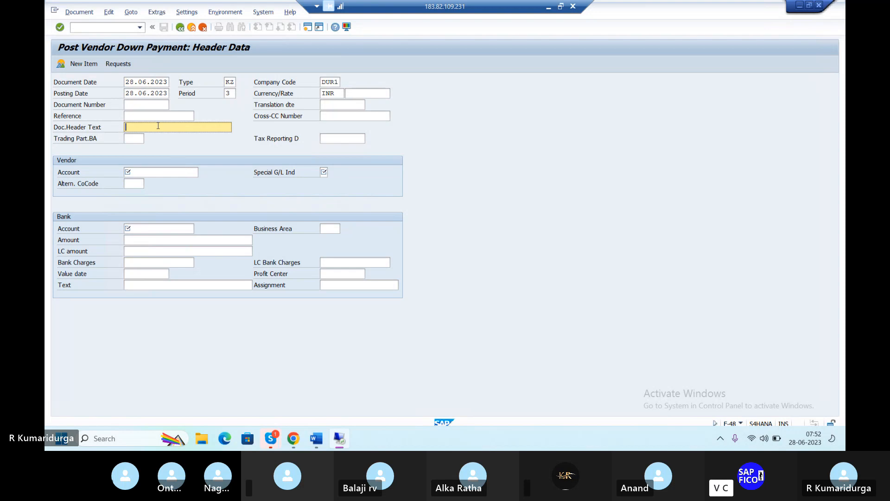
text(POST VENDOR)
key(BackSpace)
key(BackSpace)
key(BackSpace)
key(BackSpace)
key(BackSpace)
key(BackSpace)
key(BackSpace)
key(BackSpace)
key(BackSpace)
key(BackSpace)
key(BackSpace)
key(BackSpace)
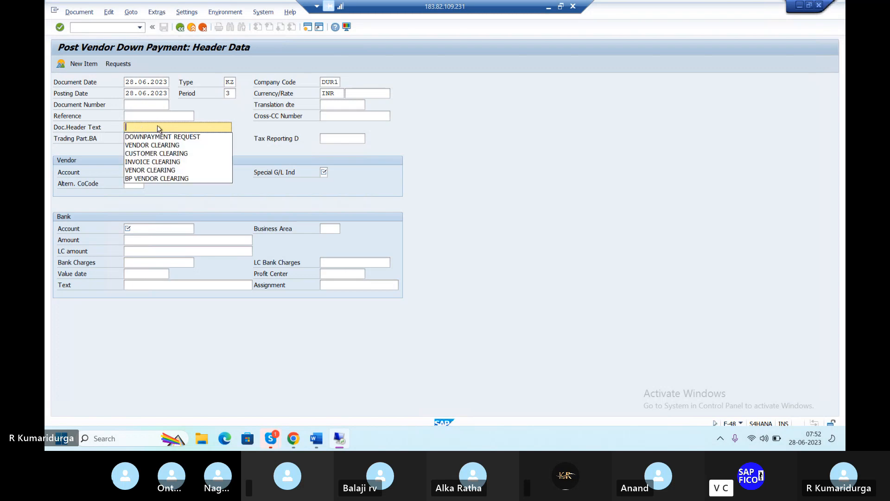
- Enter DOWNPAYMENT POSTING as the document header text
text(DOWN)
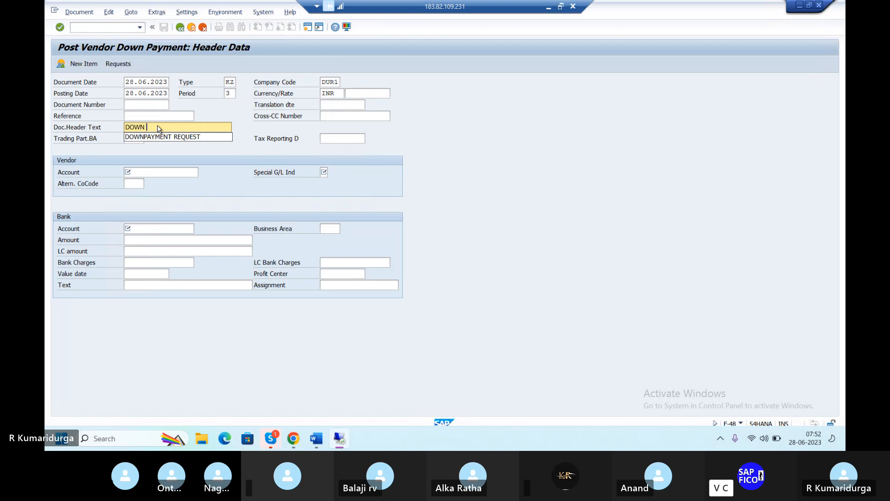
key(BackSpace)
text(PAYMENT POSTING)
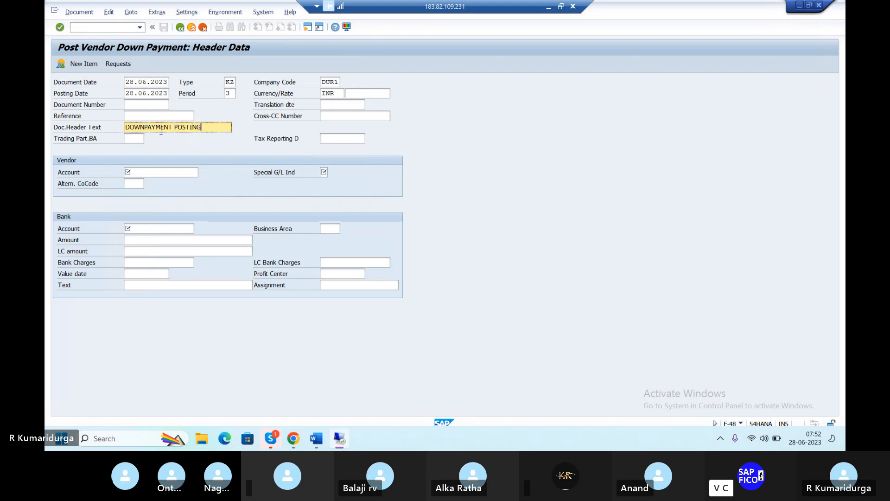
- Choose the vendor SILVER STEELS & CEMENTS from the company code's suppliers and set the special G/L indicator to A
click(154, 172)
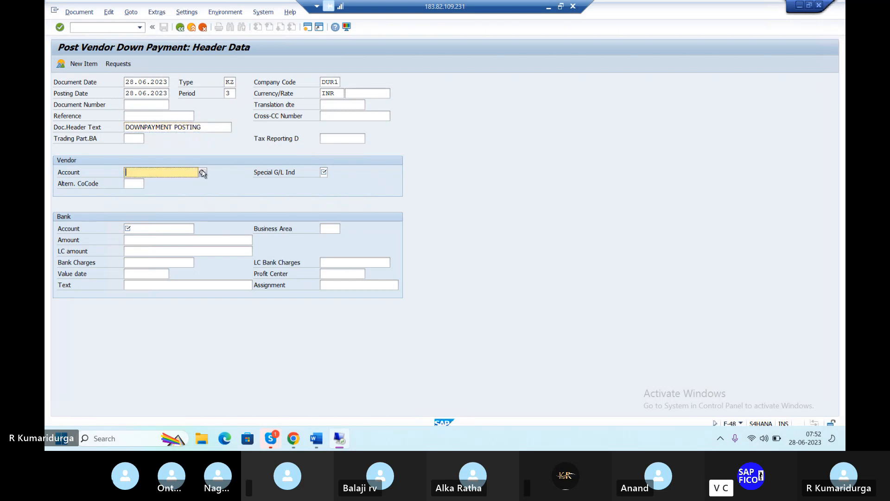
click(202, 172)
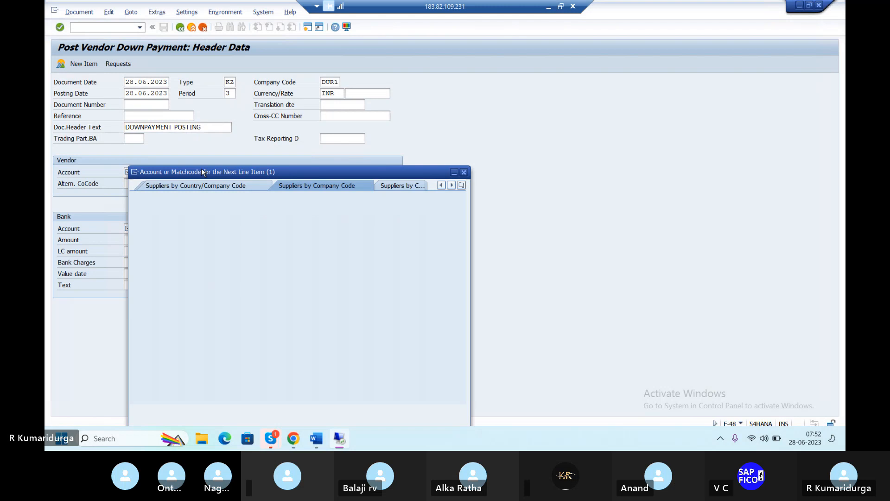
key(Return)
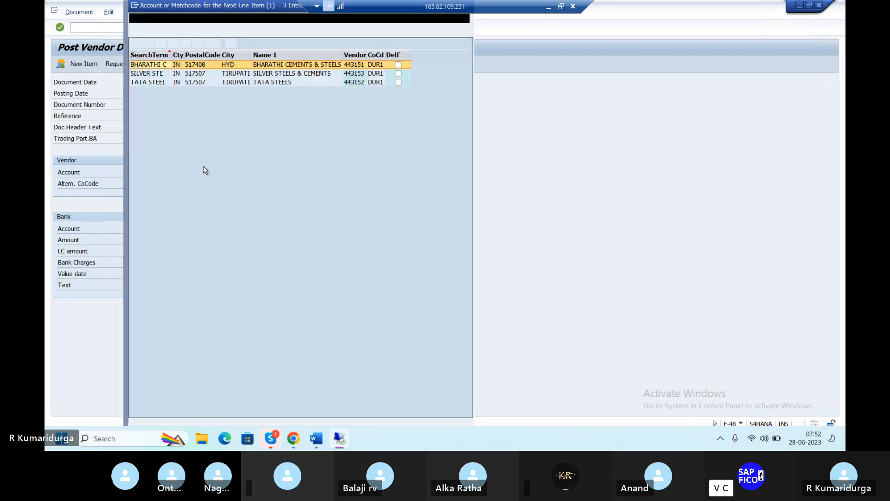
double_click(287, 74)
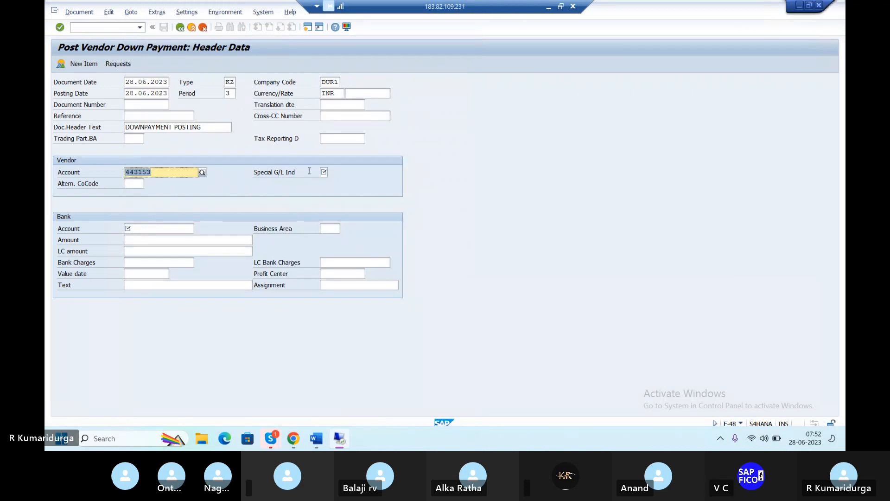
click(324, 172)
text(A)
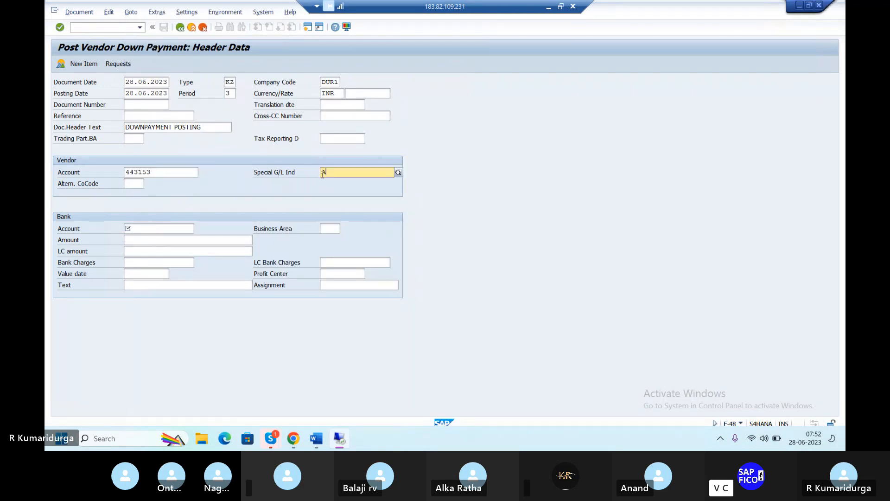
click(334, 193)
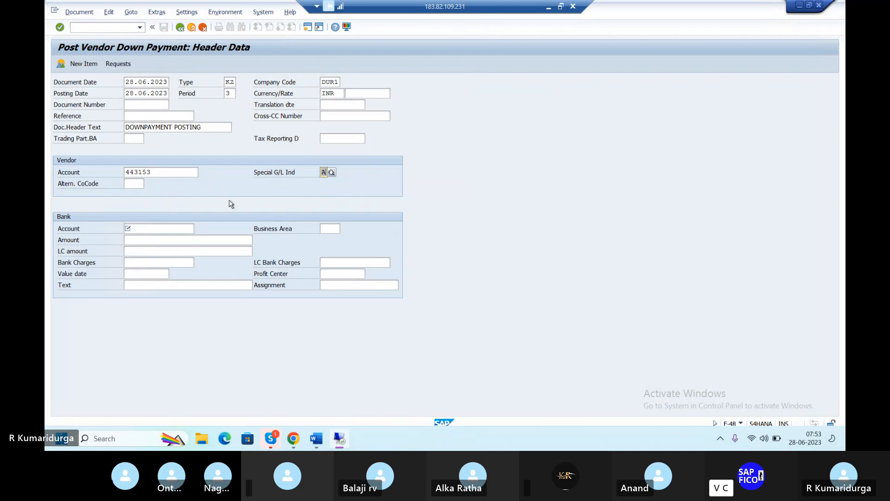
- Look up the G/L accounts of company code DUR1 and choose ICICI BANK ACCOUNT as the bank account
click(152, 227)
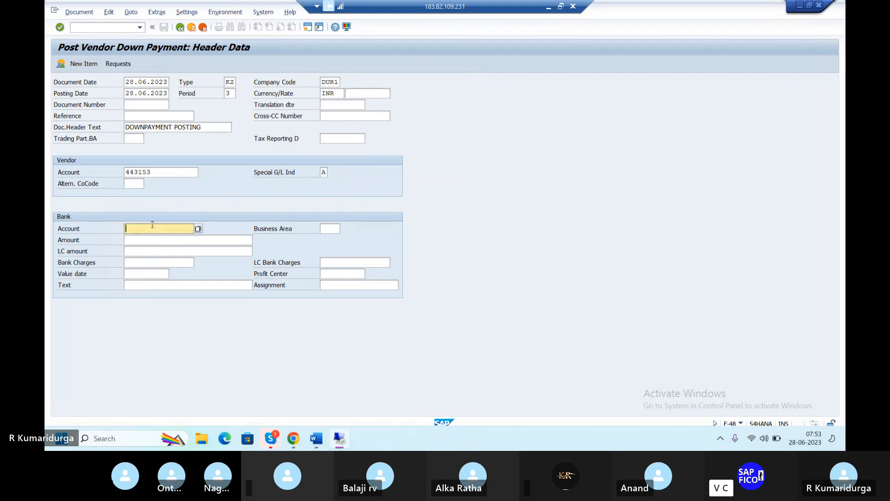
click(198, 228)
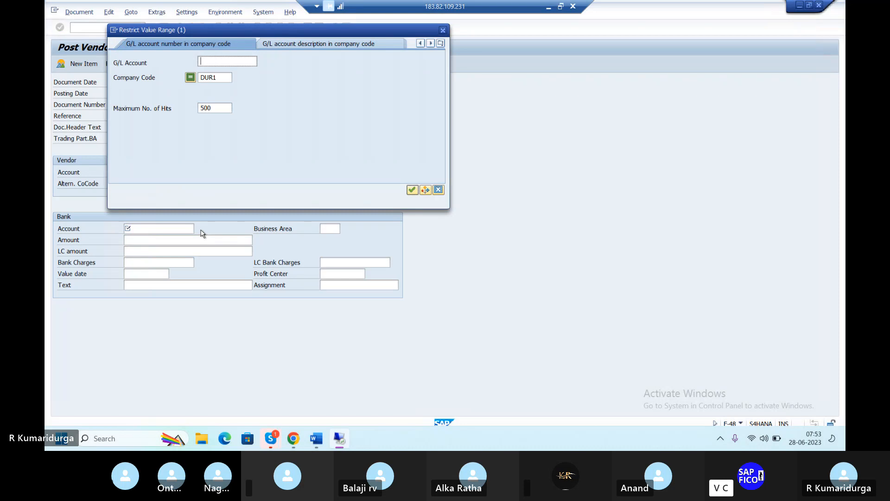
key(Return)
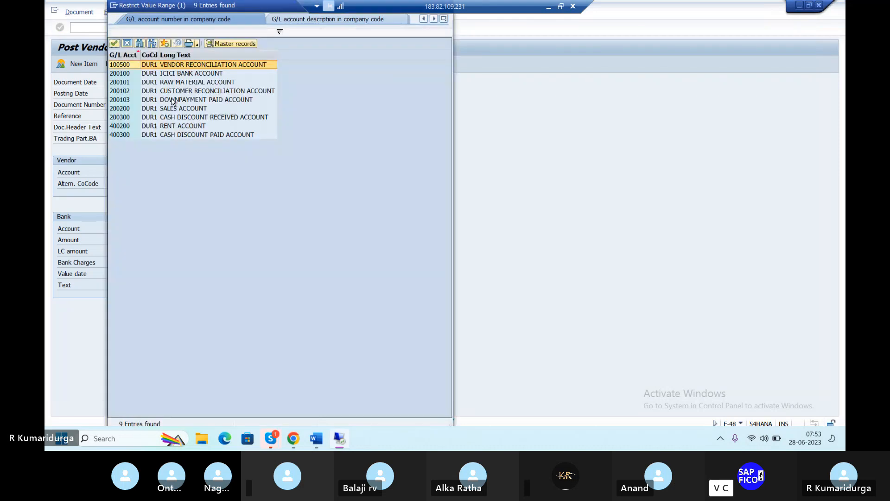
click(193, 74)
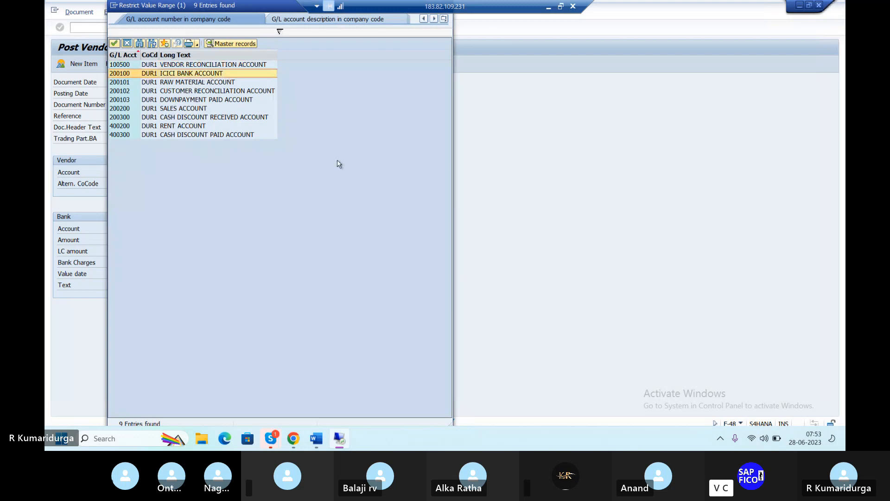
key(Return)
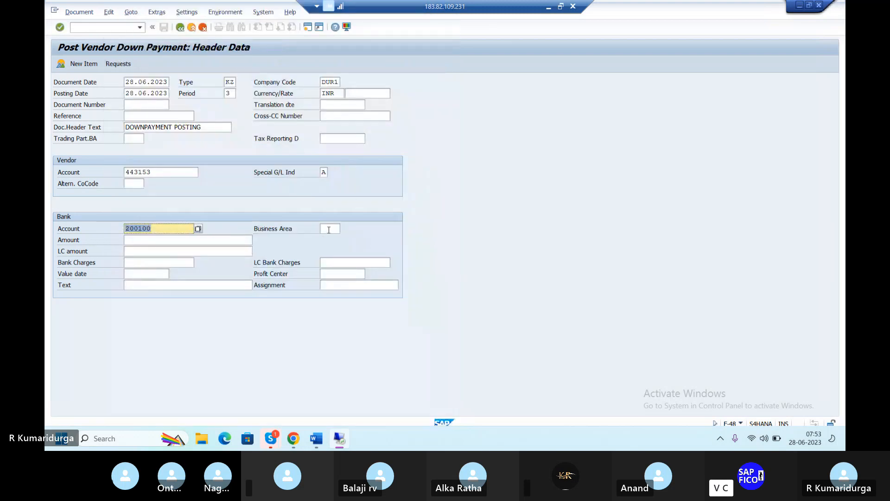
- Set the bank item's business area to TIBA and its amount to 60000
click(328, 230)
text(TI)
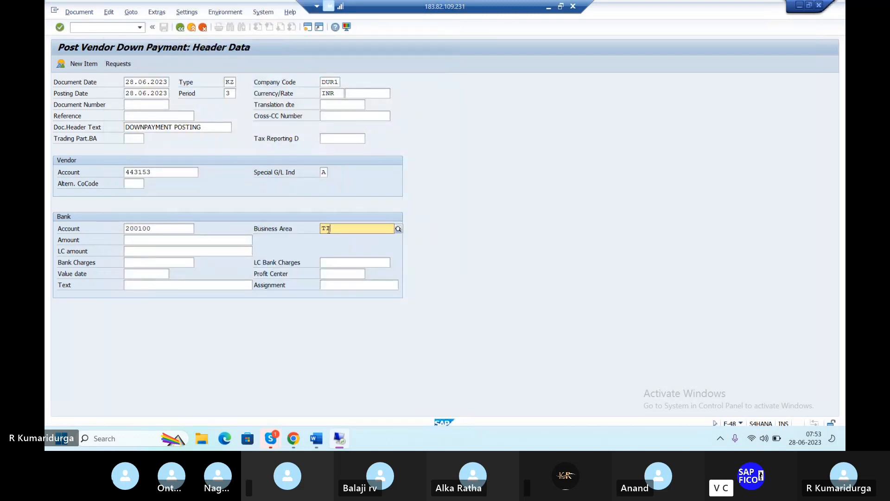
text(BA)
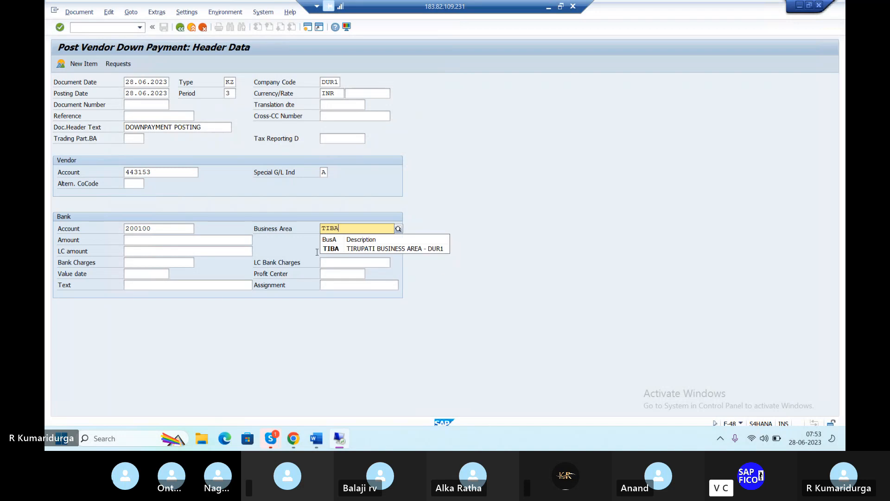
click(334, 249)
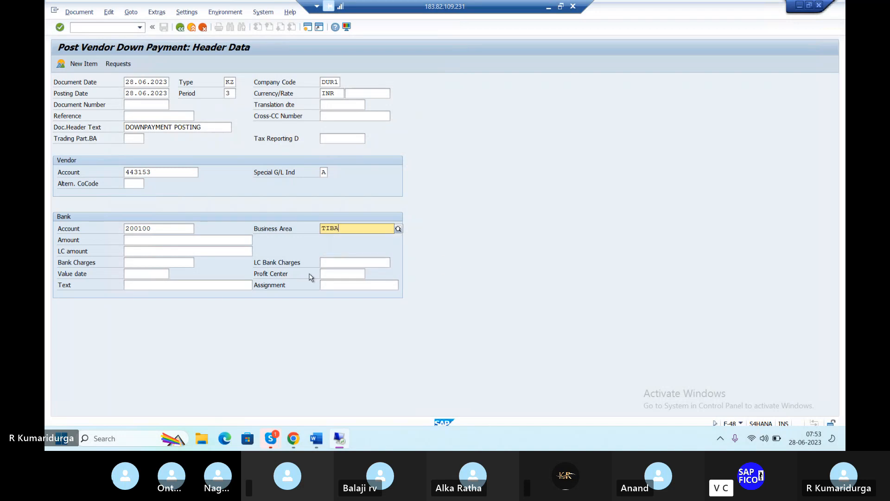
click(134, 240)
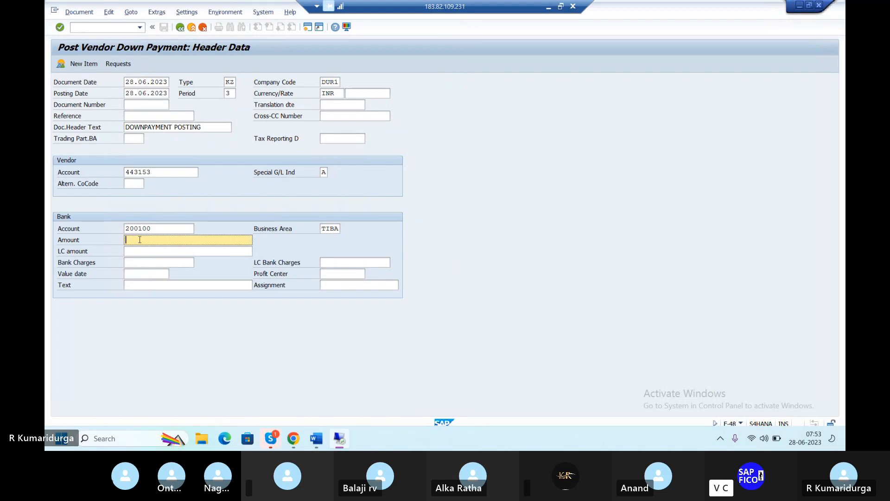
text(60000)
- Enter DOWNPAYMENT POSTING as the bank item text and submit the header data
click(144, 285)
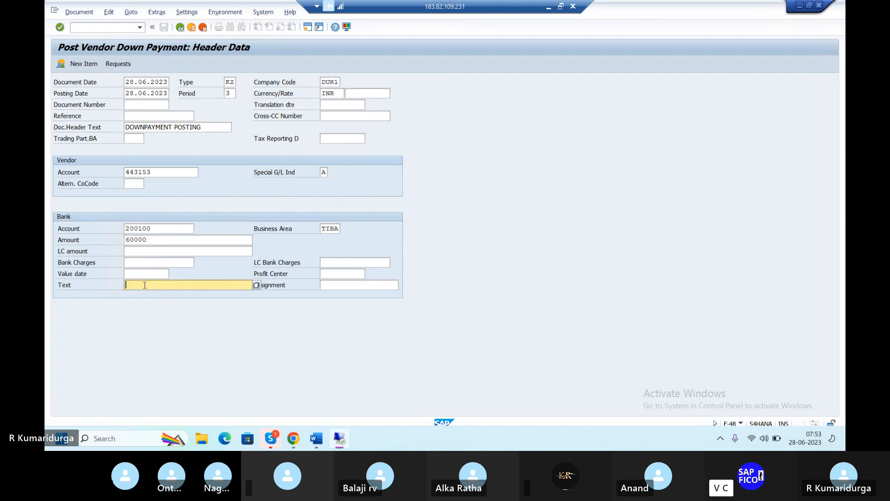
text(DOWN)
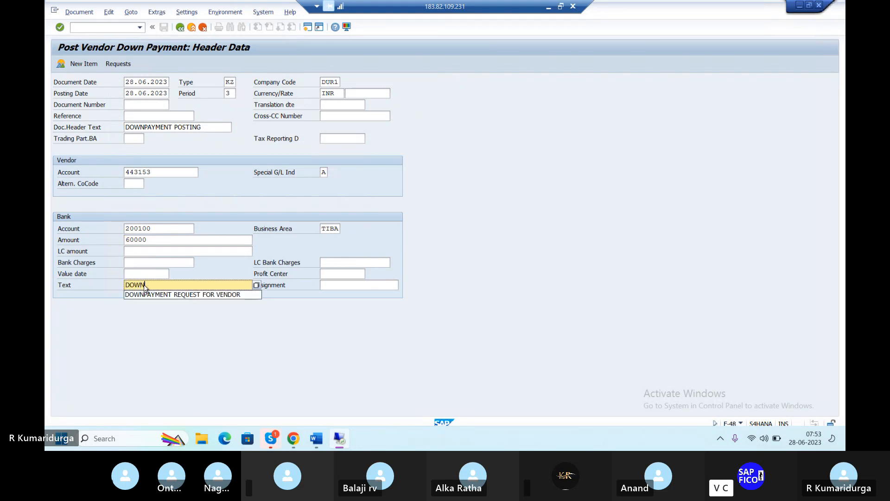
text(PAYMENT P)
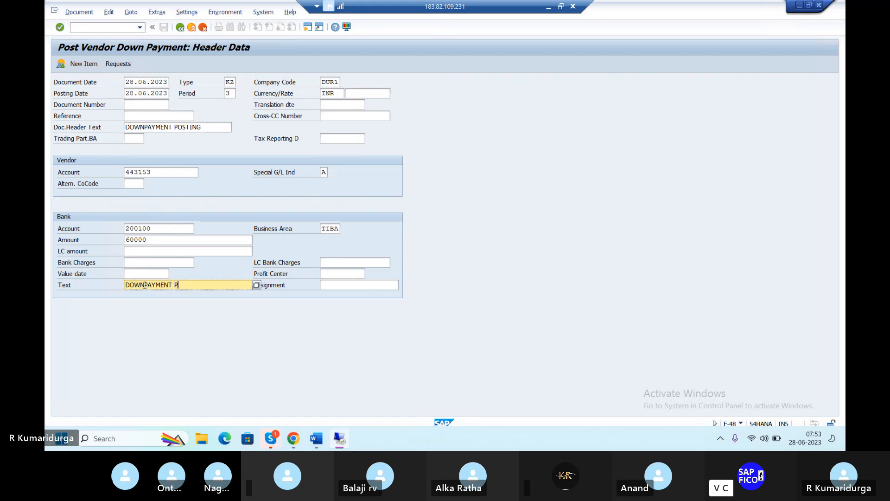
text(OSTING)
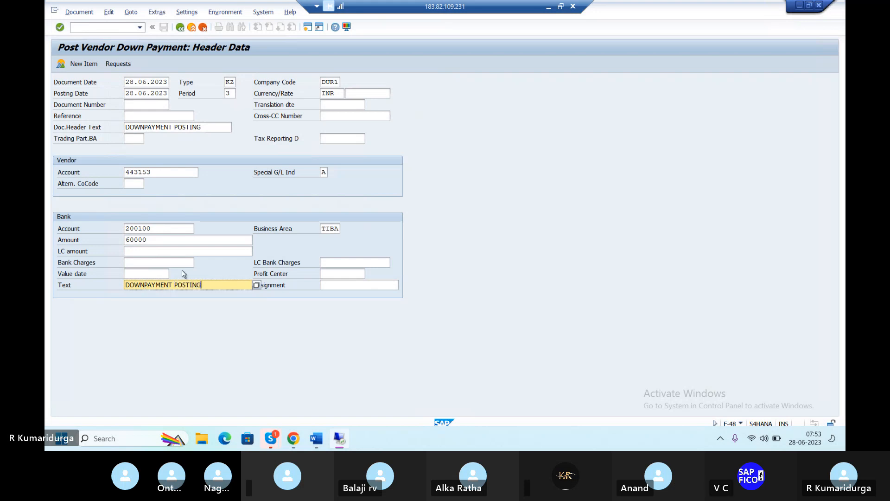
click(235, 252)
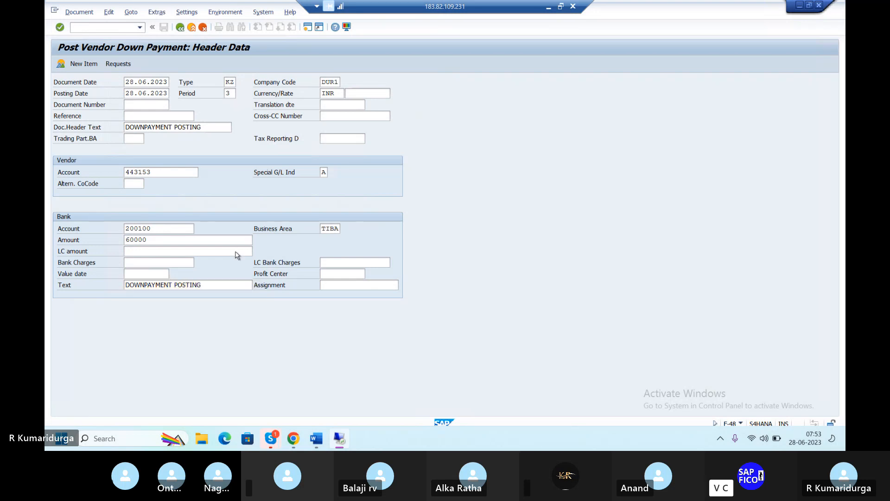
key(Return)
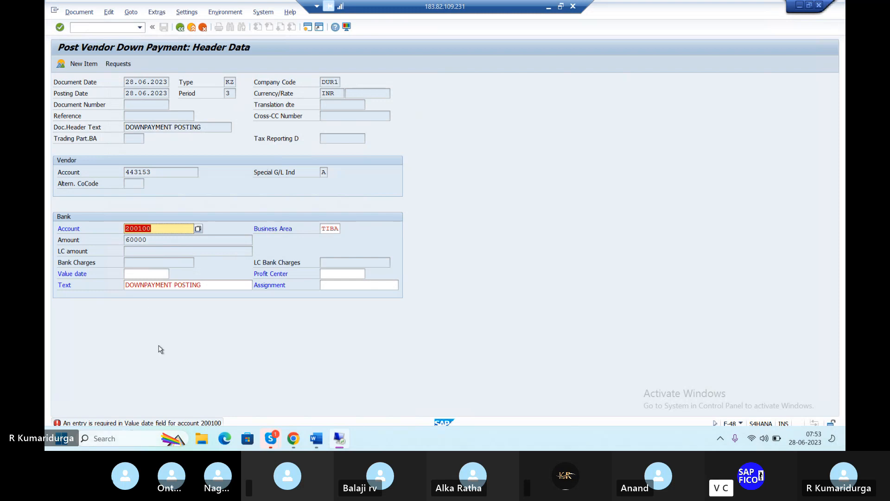
- Set the bank item's value date to 28.06.2023 and proceed to the vendor item
click(143, 274)
text(28)
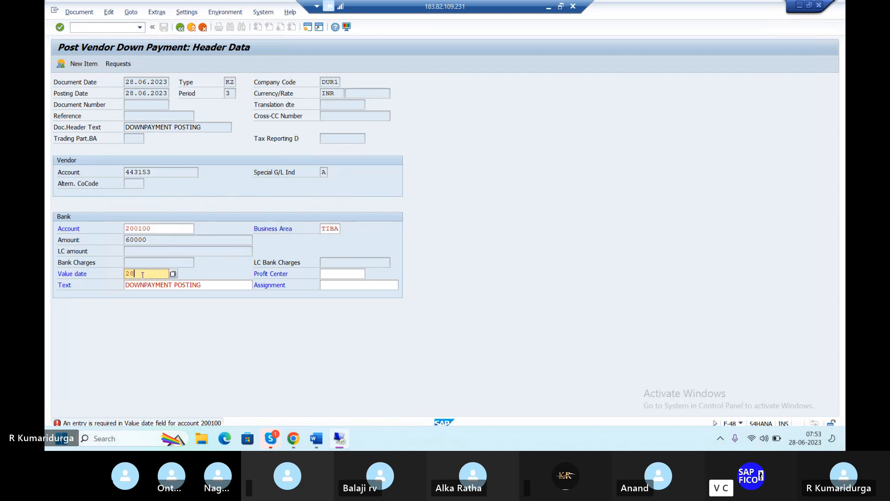
text(.06.2023)
key(Return)
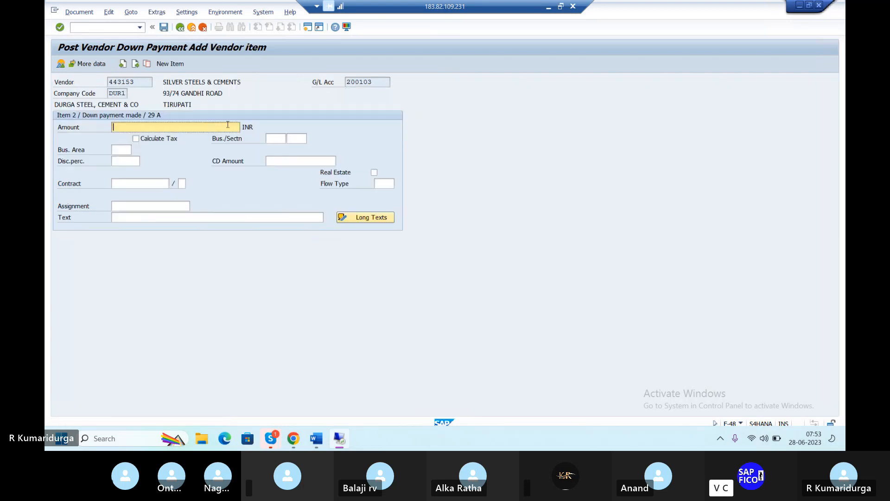
- Enter 60000 as the vendor item's amount and DOWNPAYMENT POSTING as its text, and post the down payment
text(60000)
click(119, 217)
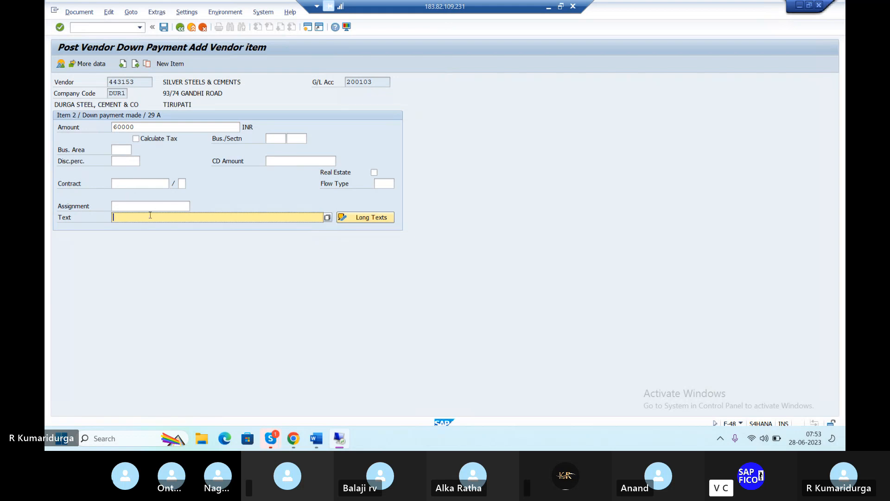
text(DOW)
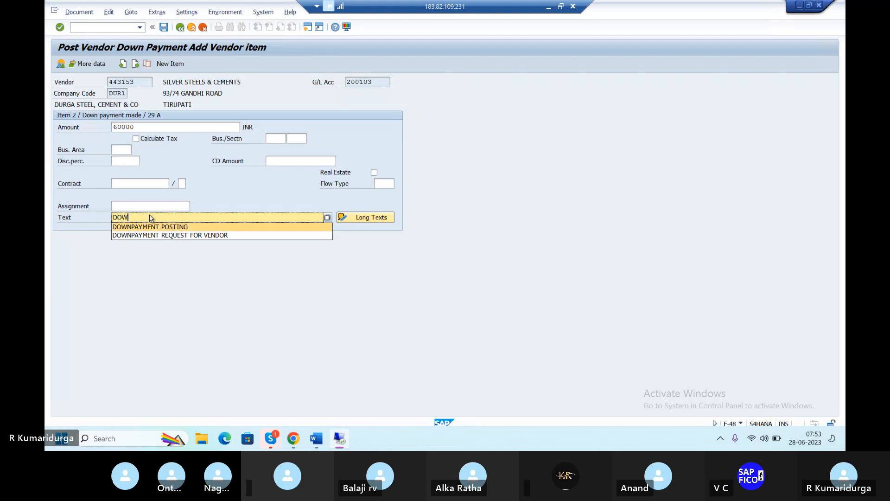
key(Return)
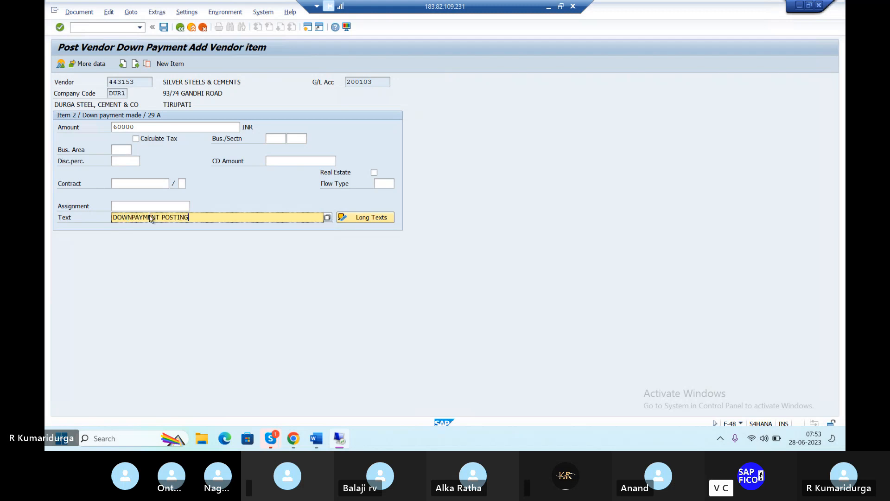
key(Return)
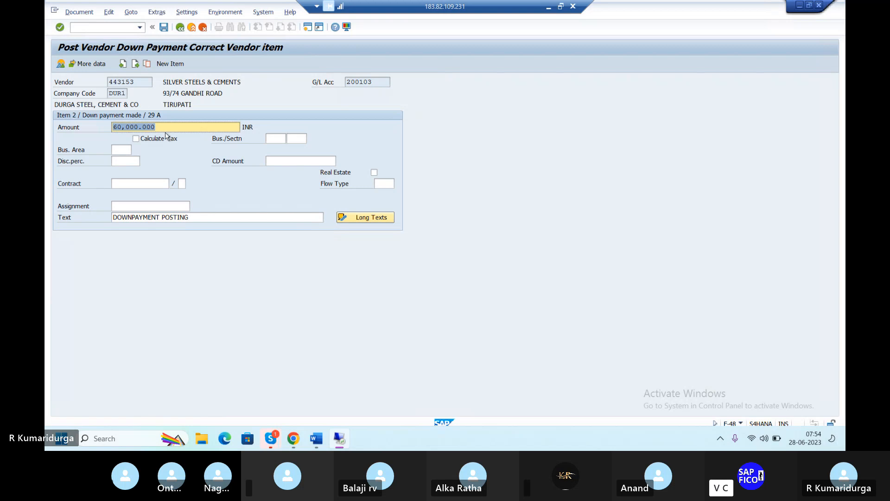
click(165, 28)
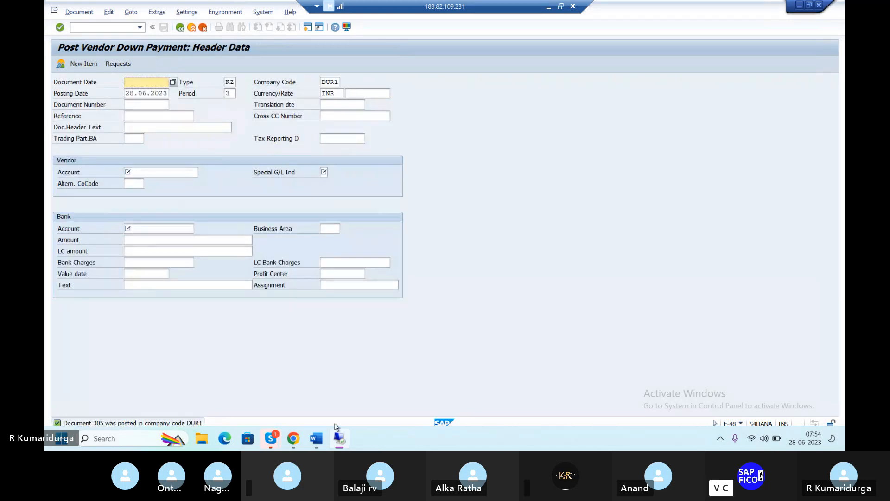
- In the Word configuration notes, add 305 to the F-48 posting line and ---- after F-43 on the vendor invoice line
mouse_move(319, 443)
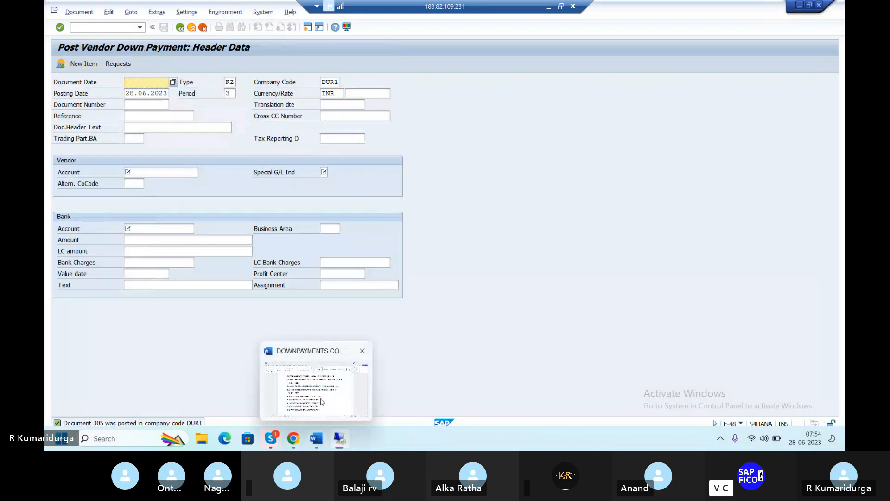
click(322, 401)
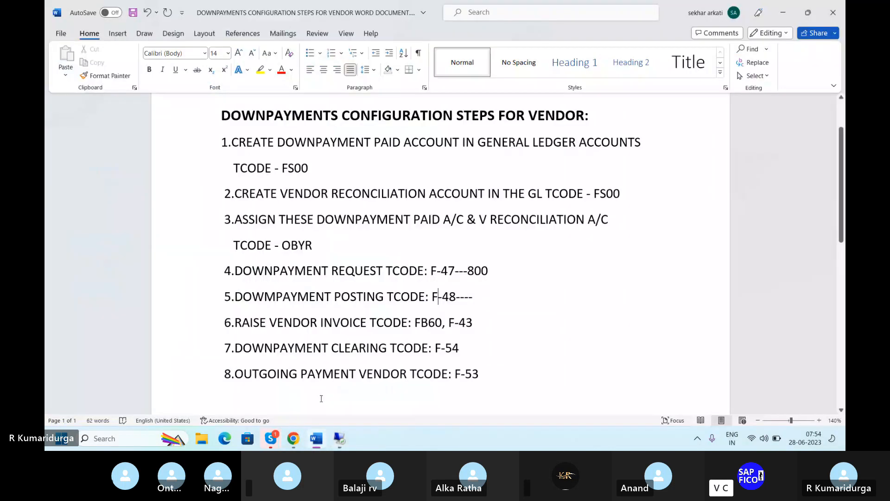
click(484, 299)
text(305)
key(Return)
key(BackSpace)
click(476, 322)
text(----)
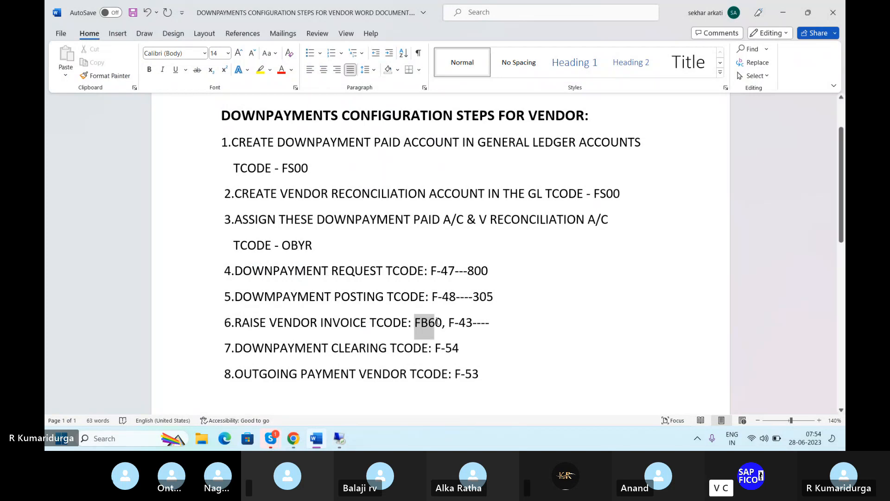
click(487, 343)
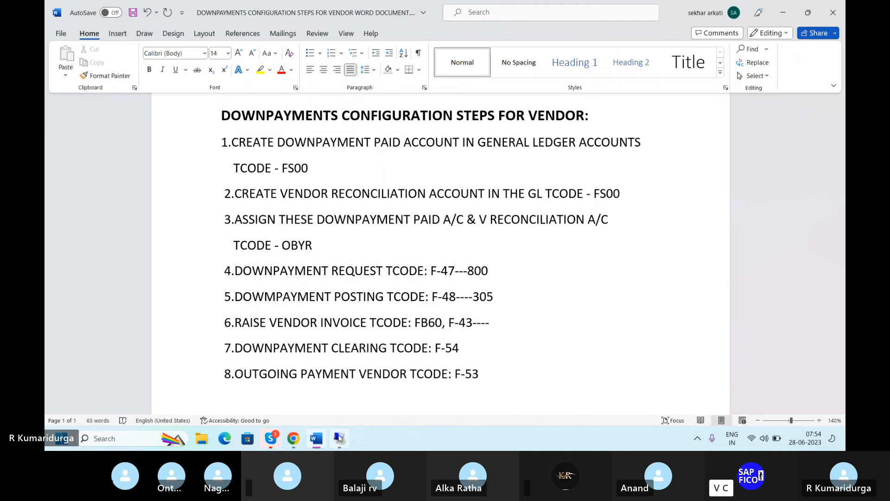
- Switch back to SAP and open the vendor invoice entry transaction FB60
click(339, 438)
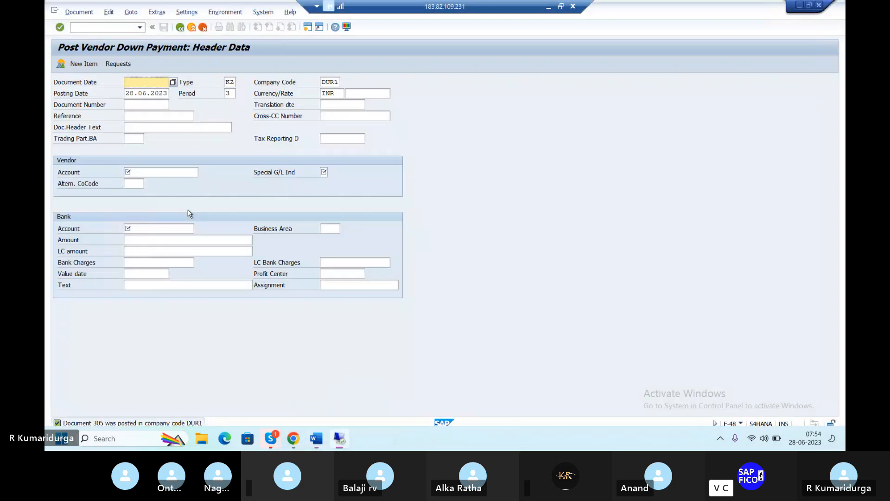
key(ctrl+slash)
text(/N)
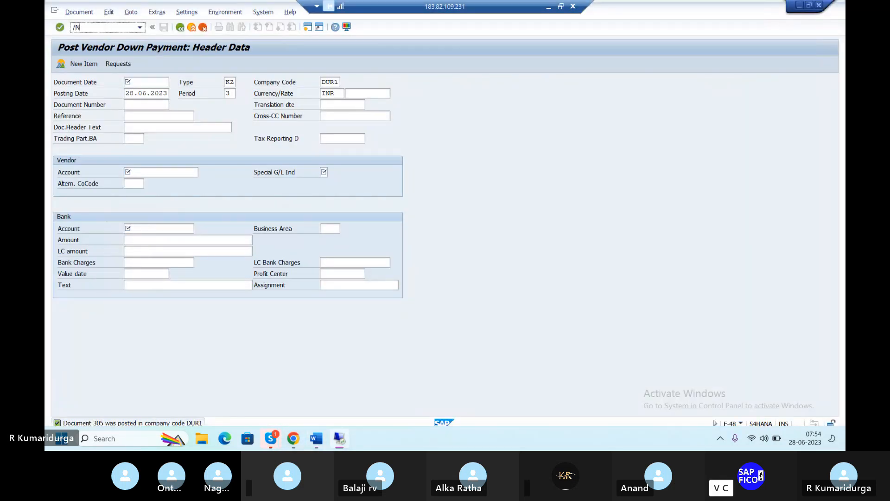
key(Return)
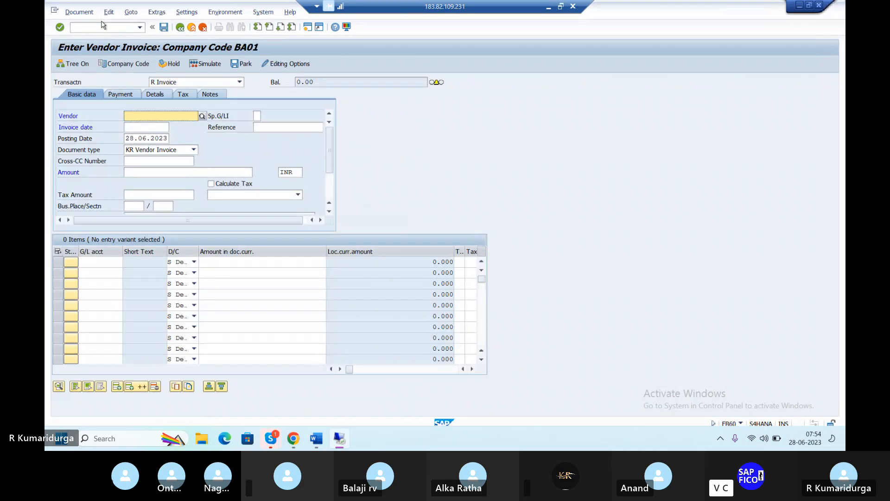
click(202, 116)
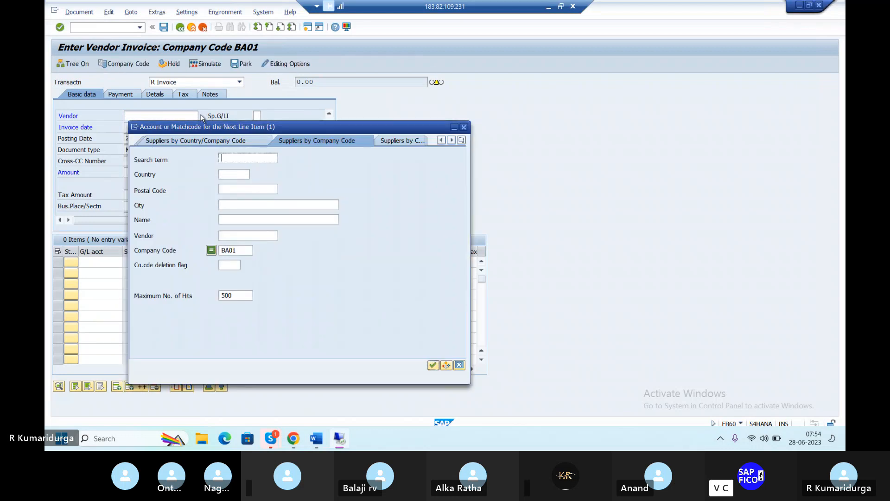
key(Return)
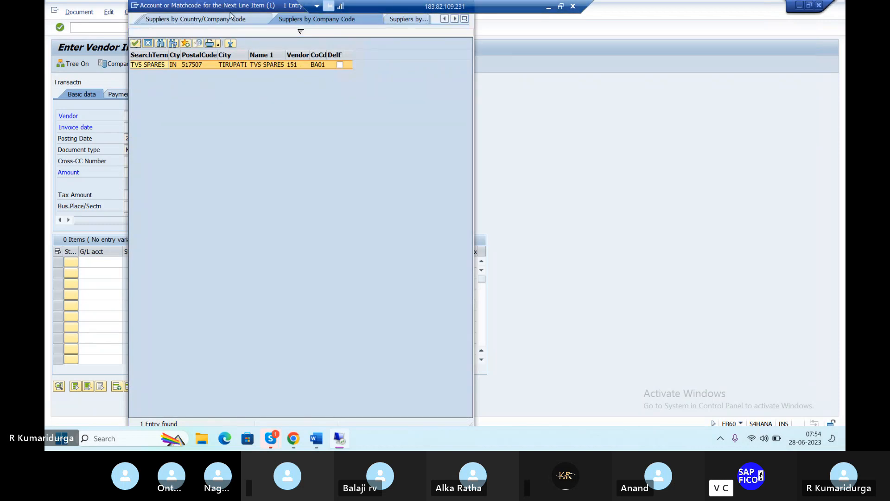
drag(232, 5, 238, 44)
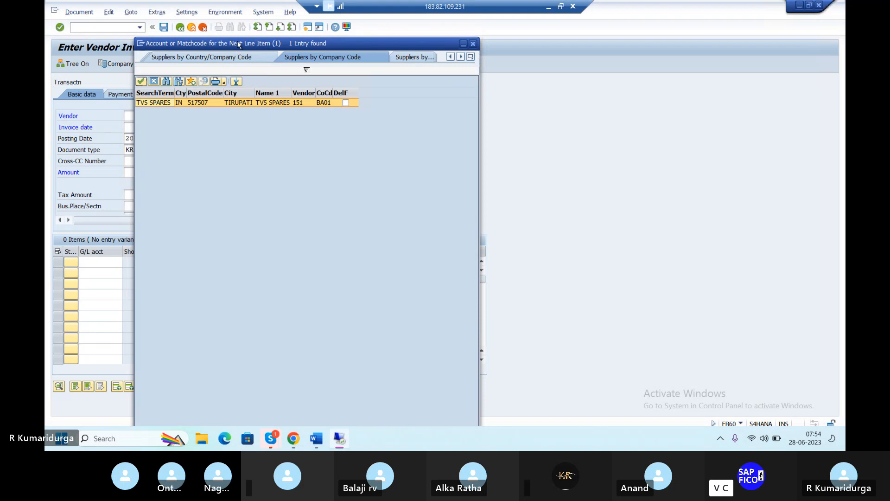
click(473, 43)
- Change the company code for the vendor invoice to DUR1
click(124, 64)
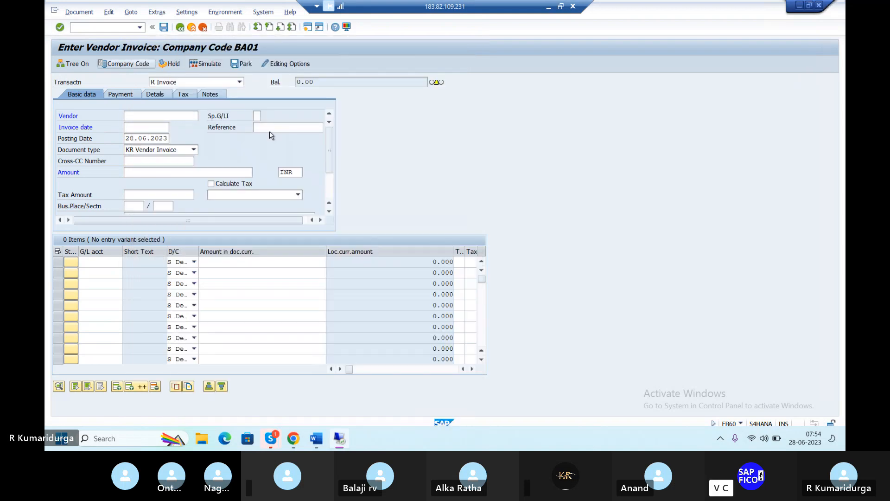
text(DUR)
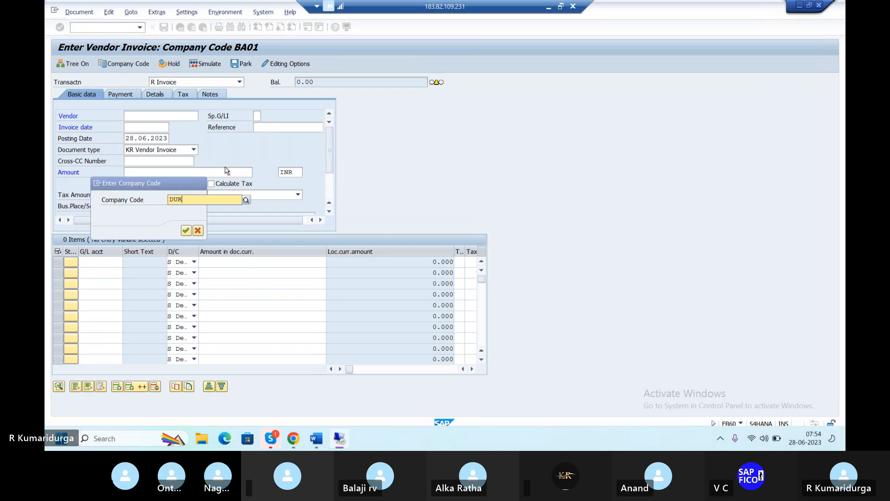
text(1)
key(Return)
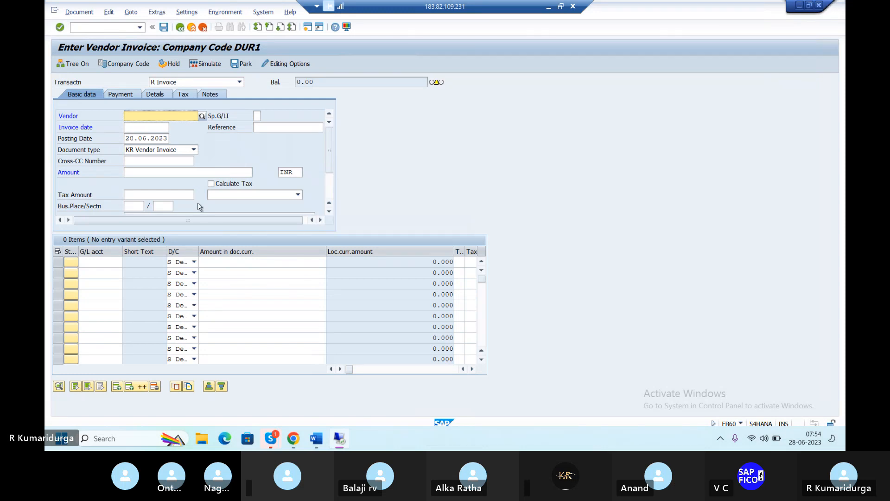
- Look up the suppliers of company code DUR1, choose SILVER STEELS & CEMENTS and set the invoice date to 28.06.2023
click(202, 116)
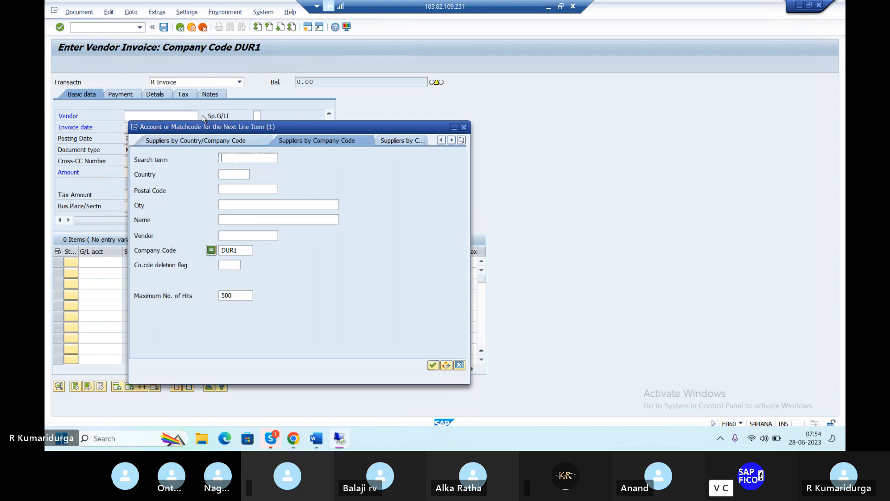
key(Return)
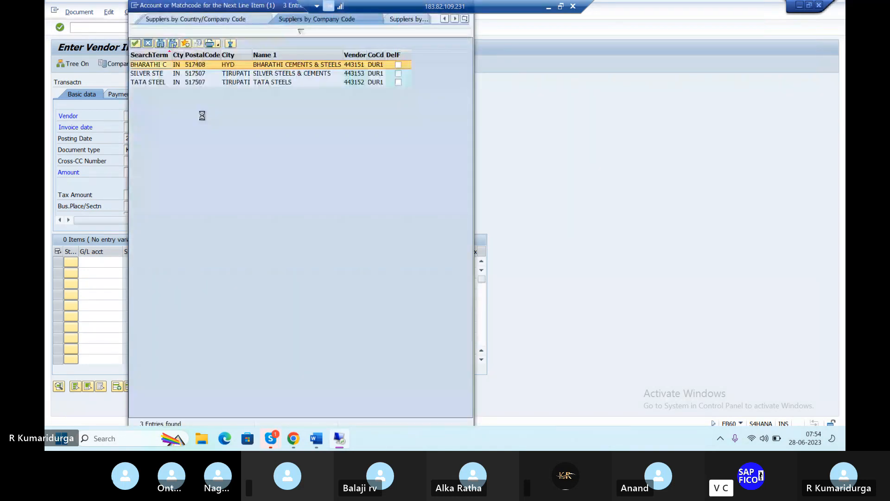
double_click(289, 74)
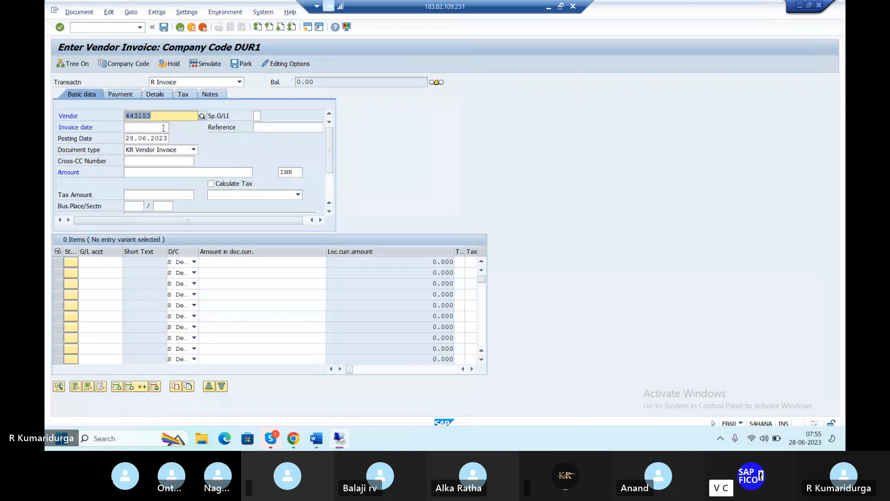
click(164, 126)
text(28)
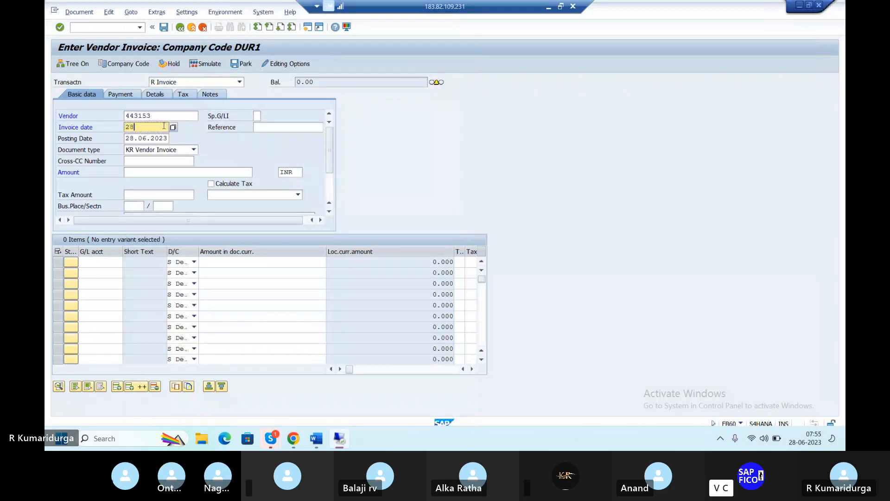
text(.06.2023)
- Set the vendor invoice amount to 100000 INR
click(151, 172)
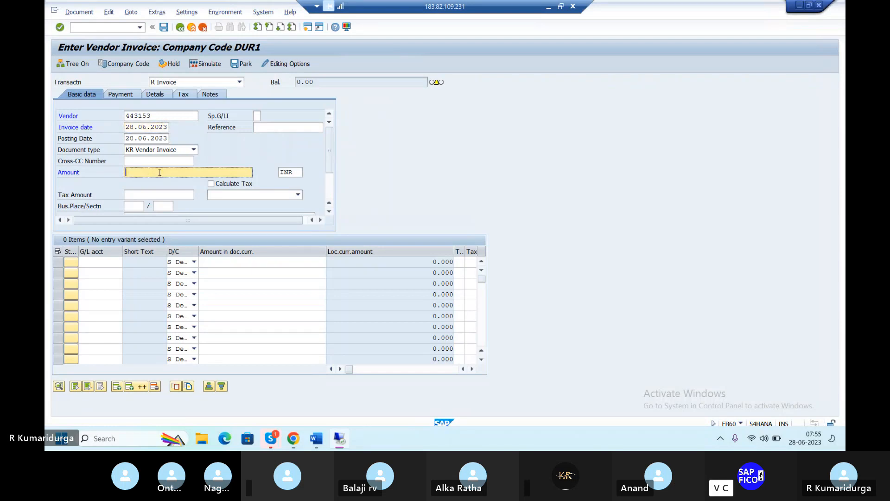
text(200000)
key(BackSpace)
key(BackSpace)
key(BackSpace)
key(BackSpace)
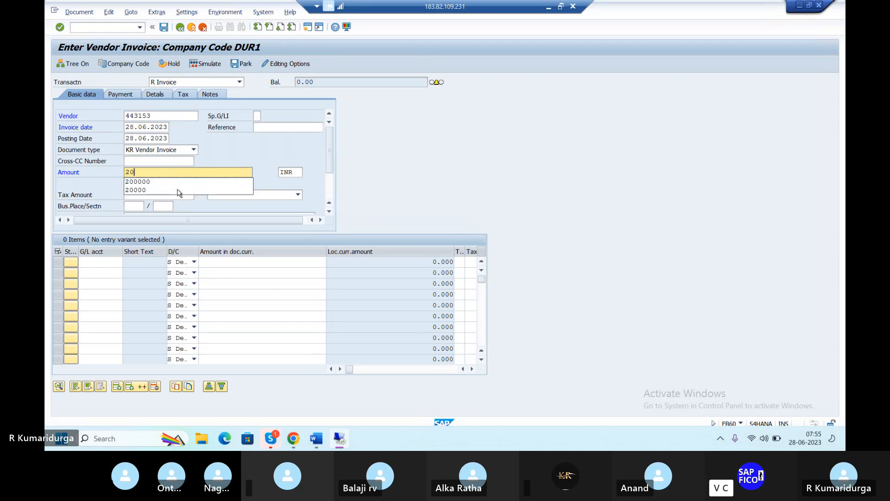
key(BackSpace)
key(BackSpace)
text(100000)
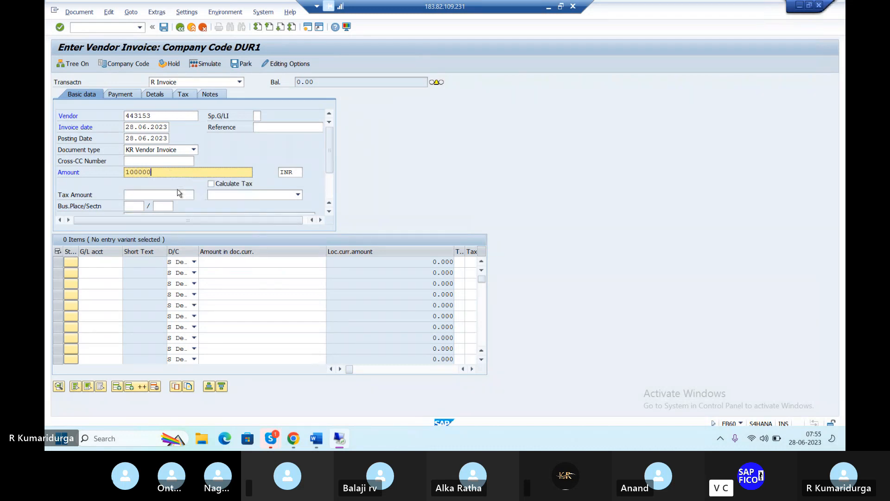
- Add a debit line item of 100000 on the raw material G/L account and post the vendor invoice
click(99, 266)
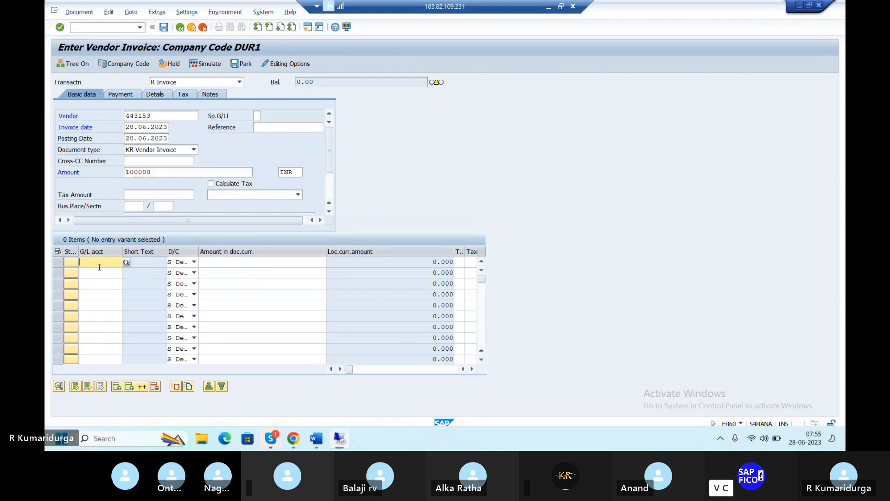
click(126, 262)
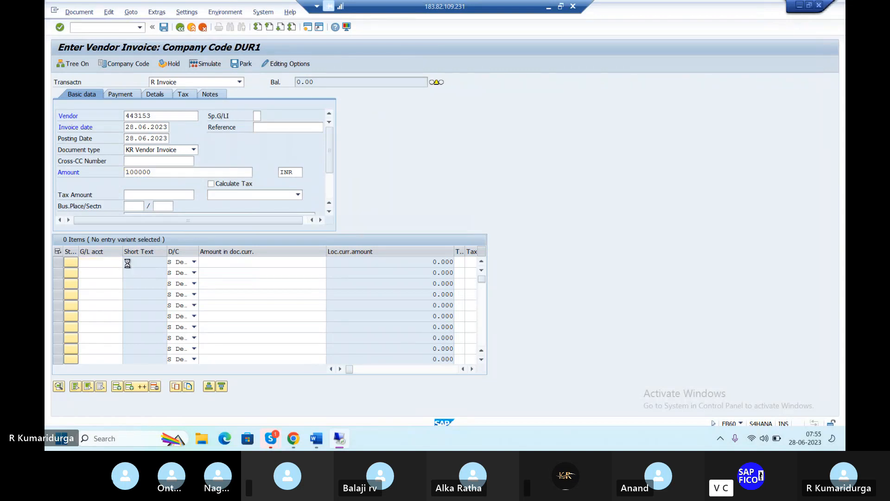
key(Return)
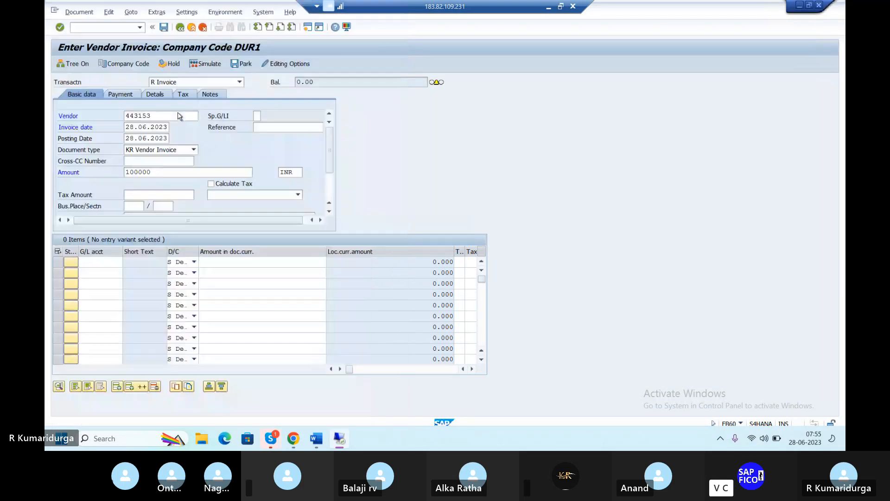
click(261, 262)
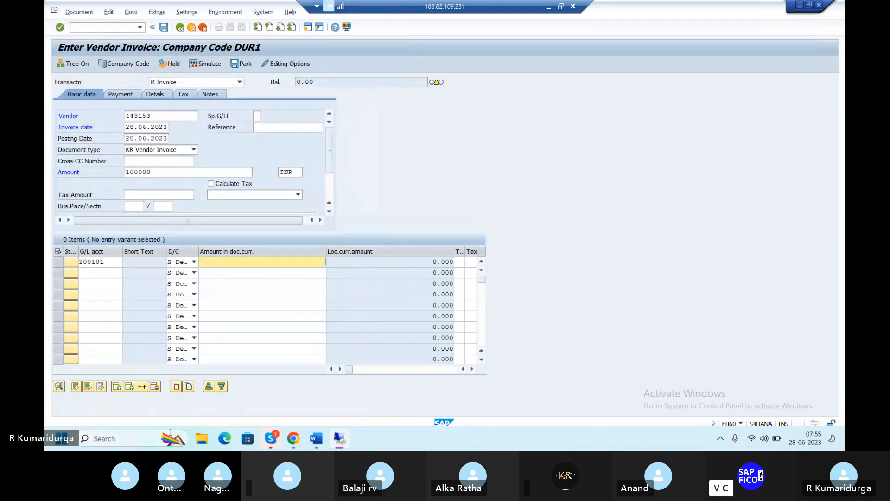
text(100000)
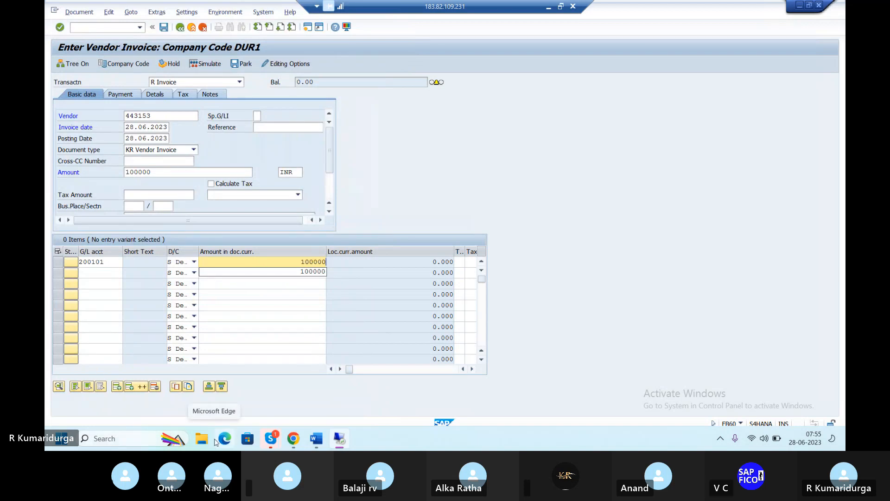
key(Return)
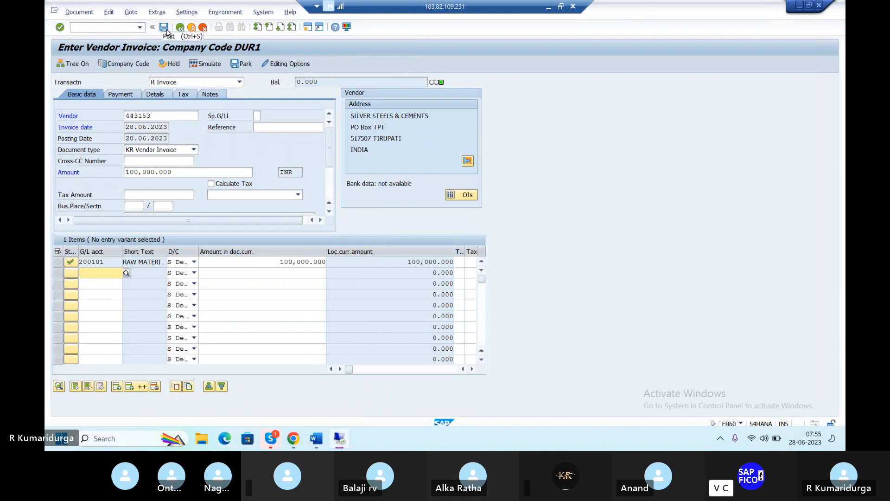
click(167, 30)
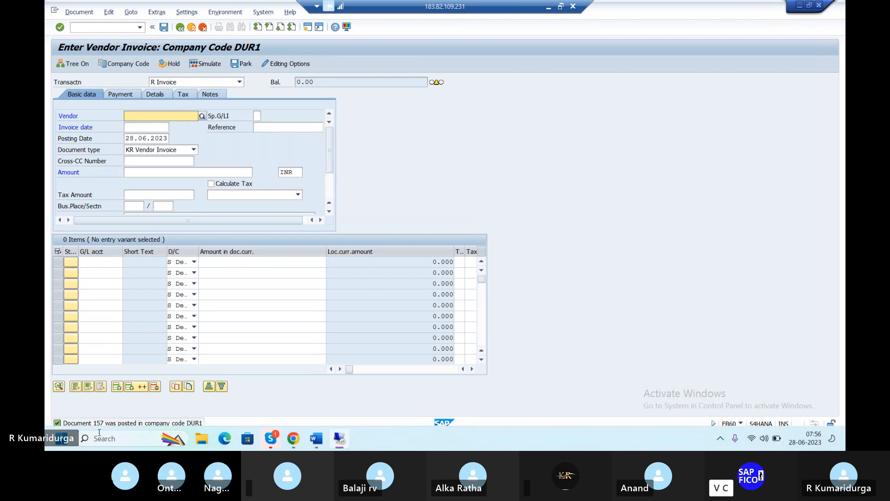
- Open the vendor line item display with transaction FBL1N and choose SILVER STEELS & CEMENTS from the suppliers of company code DUR1
click(112, 26)
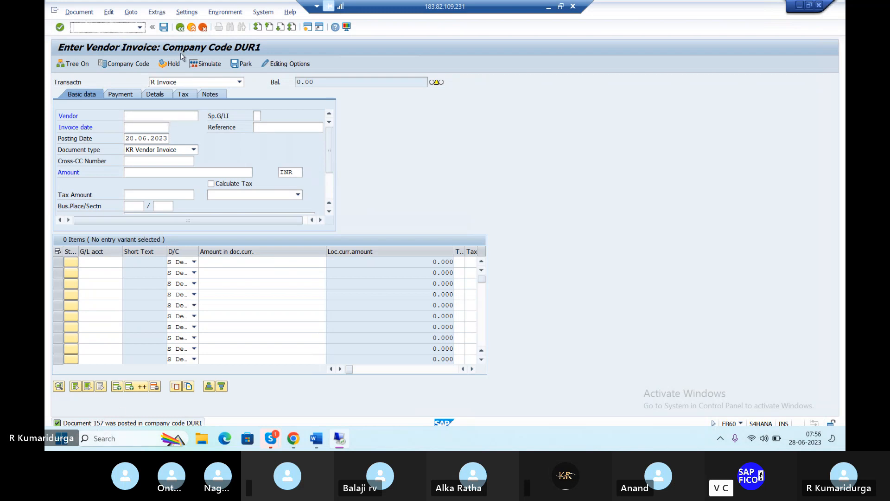
text(/NFB)
text(60)
key(Return)
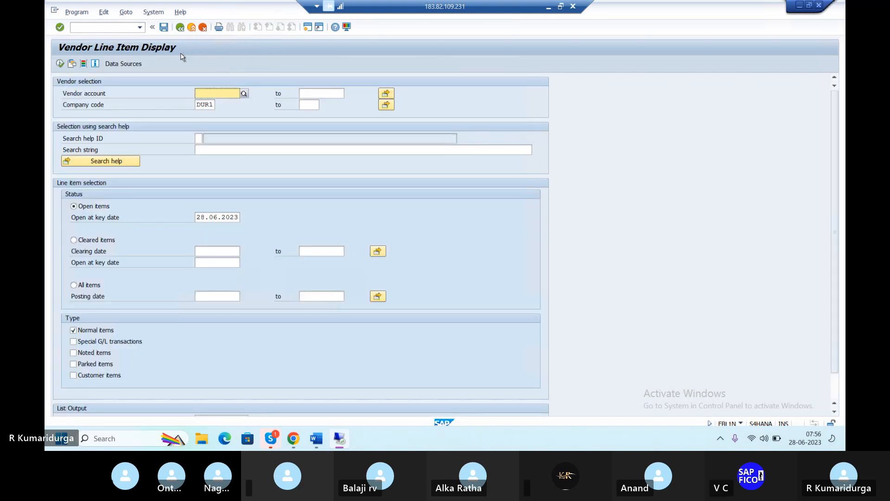
click(243, 93)
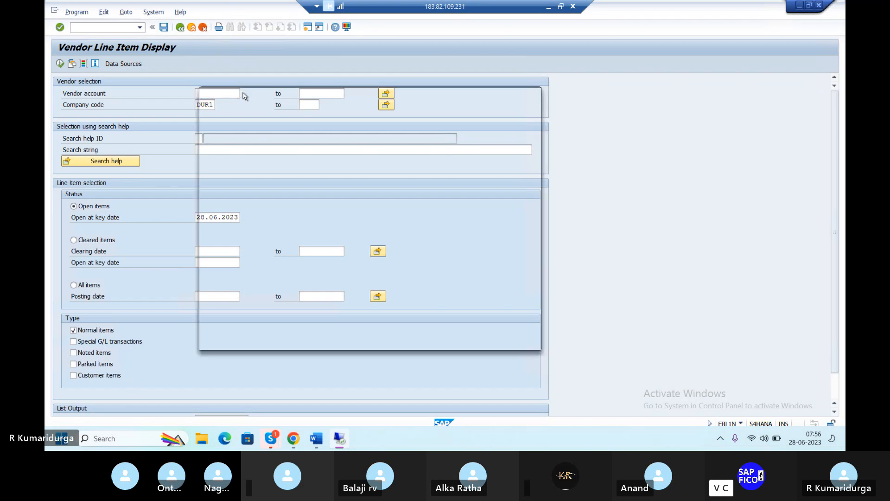
key(Return)
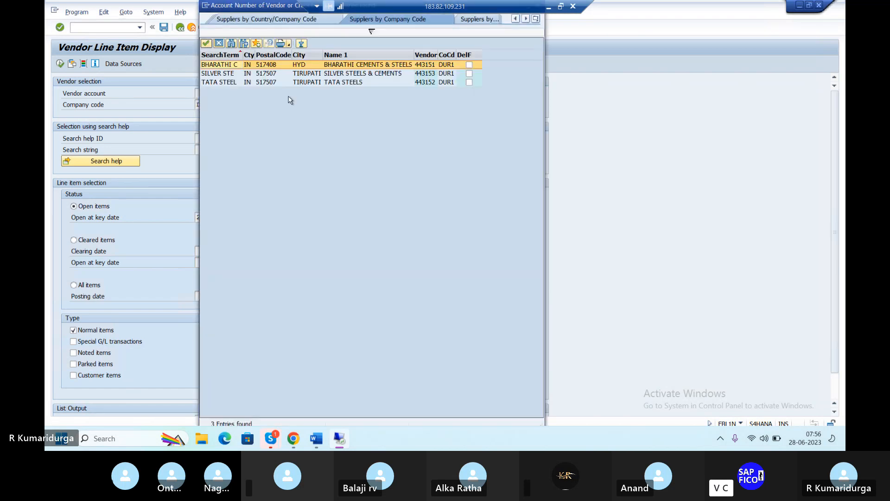
double_click(318, 74)
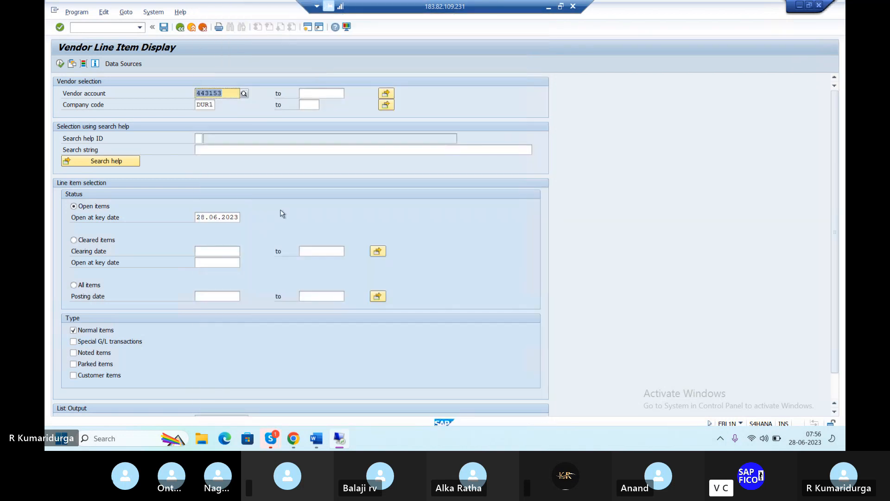
- Include special G/L transactions with the normal open items and run the vendor line item report
scroll(90, 343, down, 1)
click(74, 323)
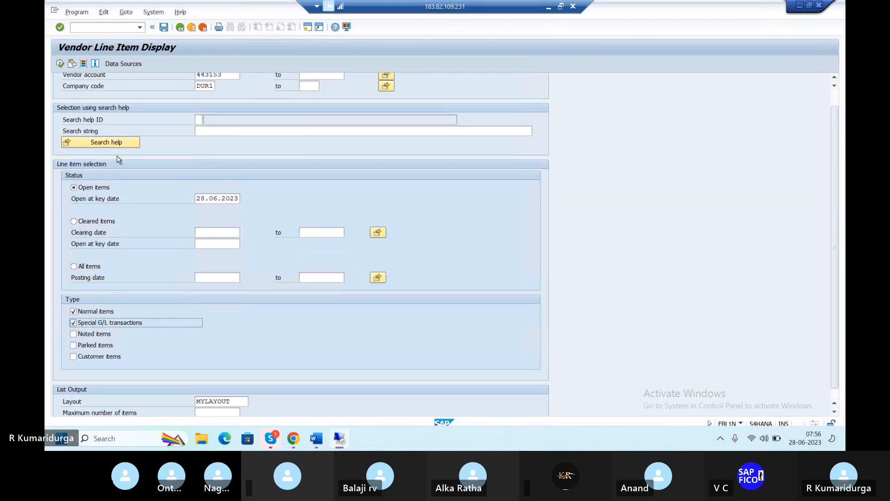
scroll(111, 150, up, 1)
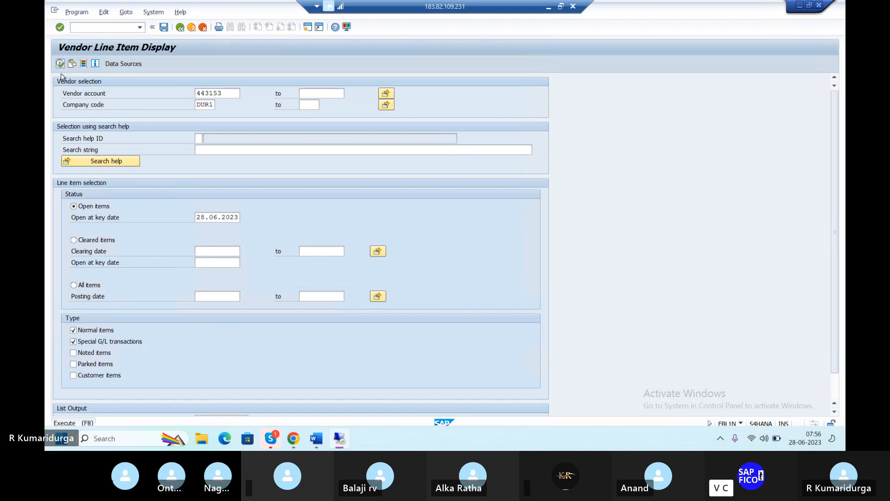
key(F8)
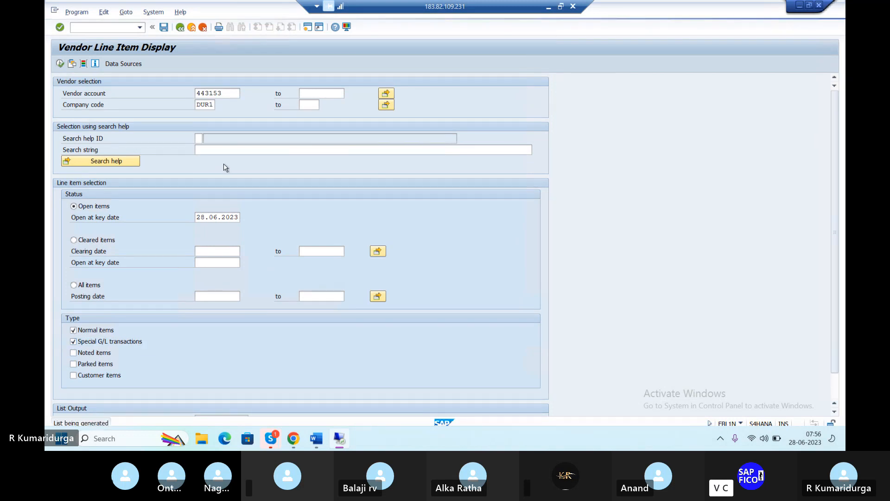
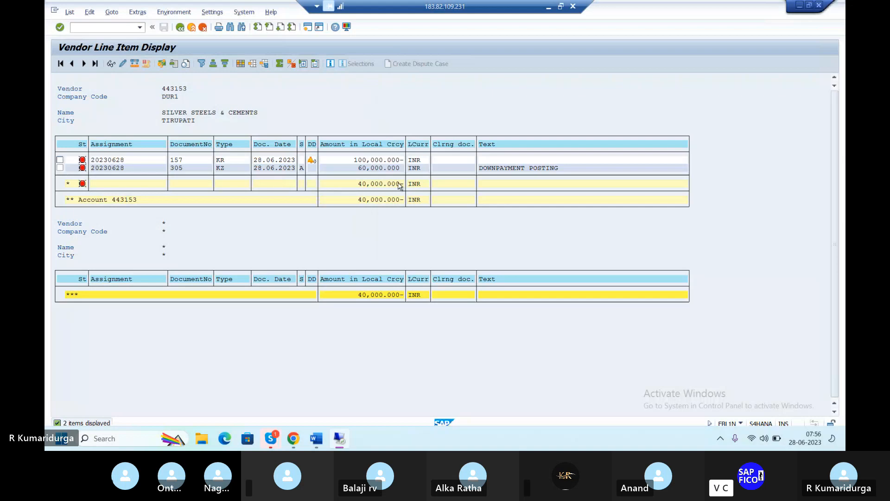
- Switch to the Word notes and record 157 as the document number on the RAISE VENDOR INVOICE line
click(316, 438)
key(BackSpace)
key(BackSpace)
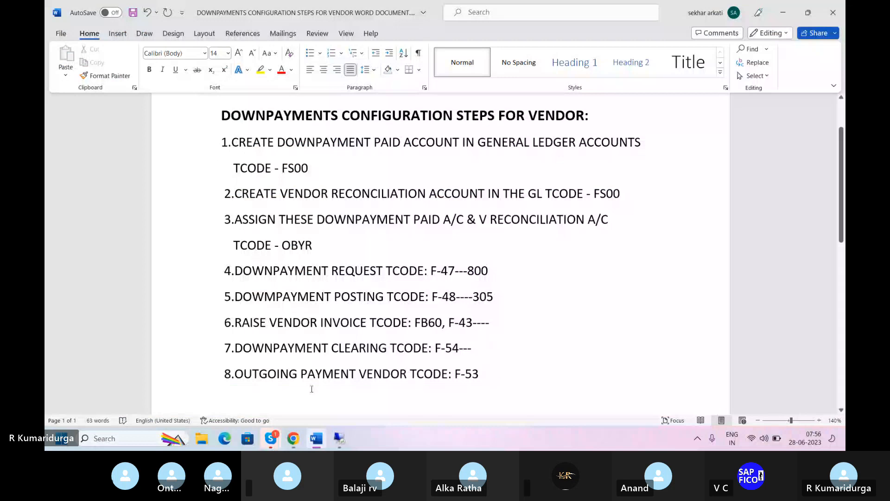
click(494, 323)
text(157)
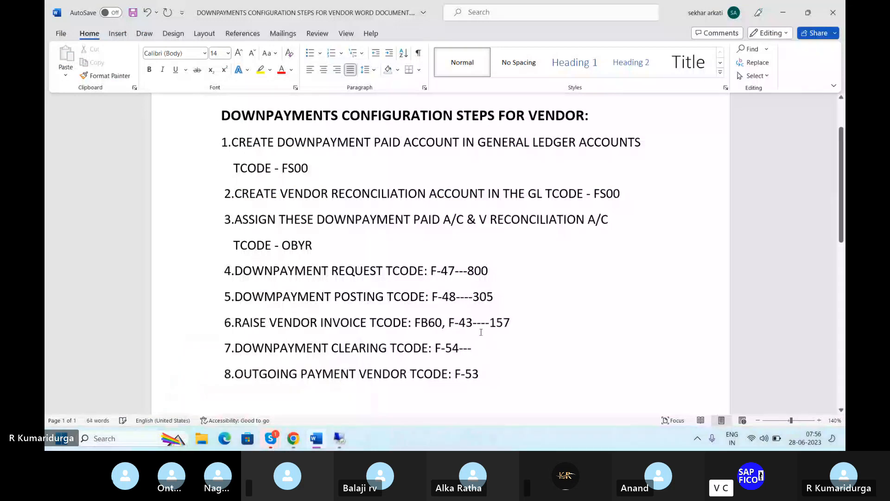
drag(434, 349, 459, 348)
click(481, 353)
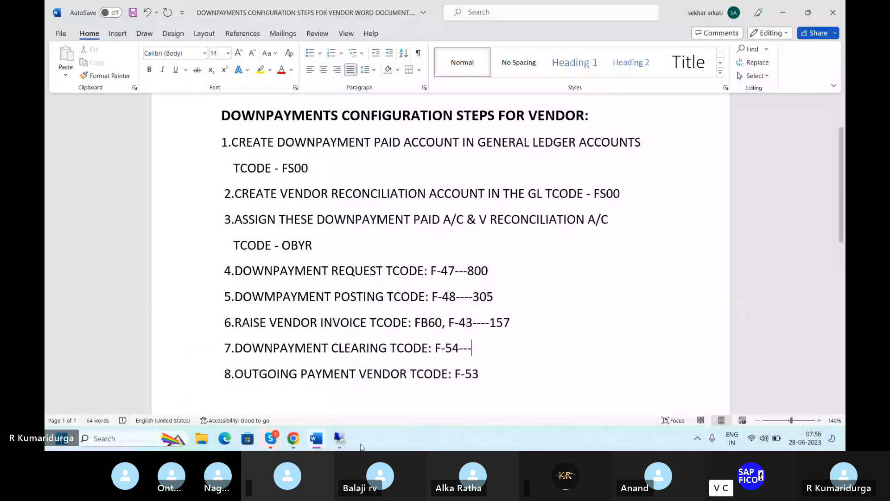
- Switch back to SAP, open down payment clearing with transaction F-54 and set the document date to 28.06.2023
click(340, 438)
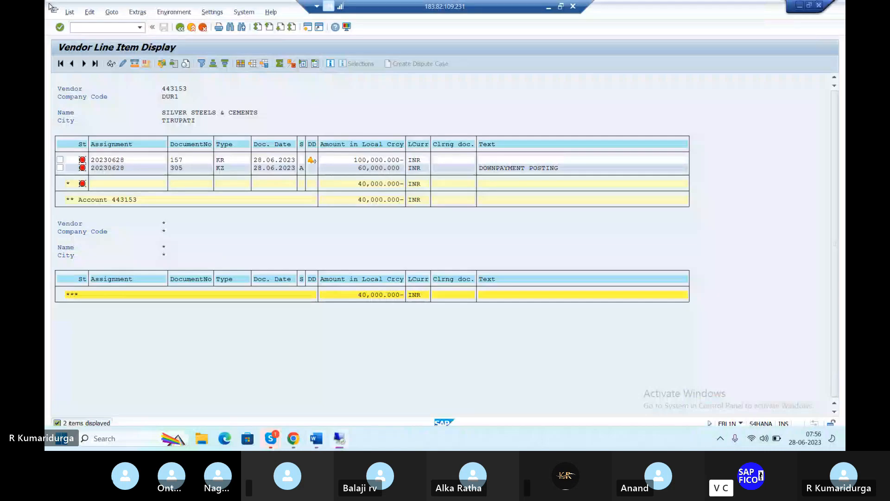
click(92, 28)
text(/NF-54)
key(Return)
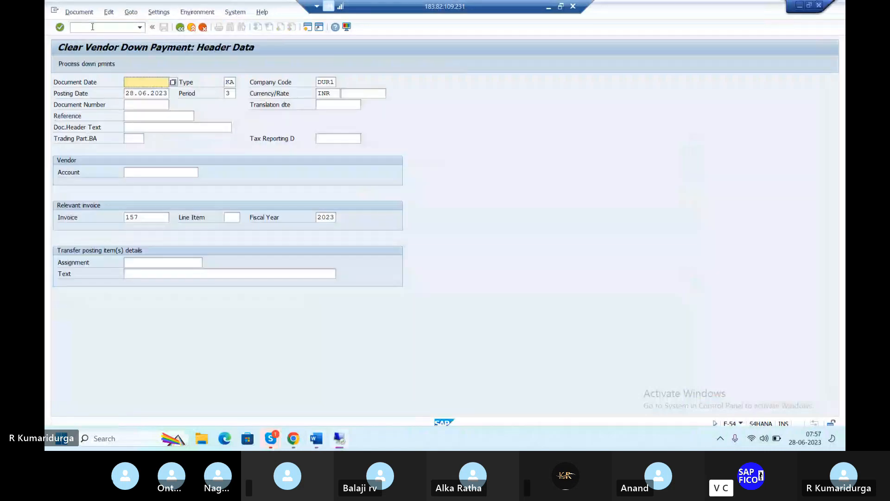
text(28.06.202)
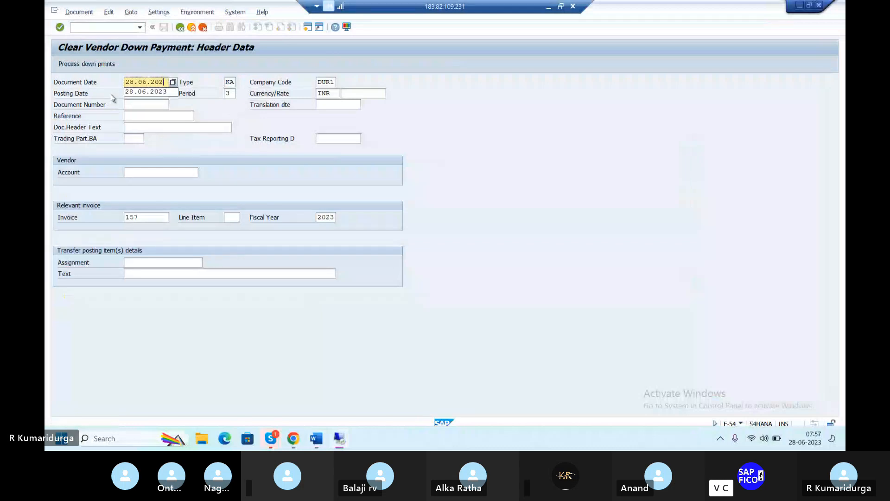
text(3)
- Set the document header text of the clearing to DOWNPAYMENT CLEARING
click(138, 128)
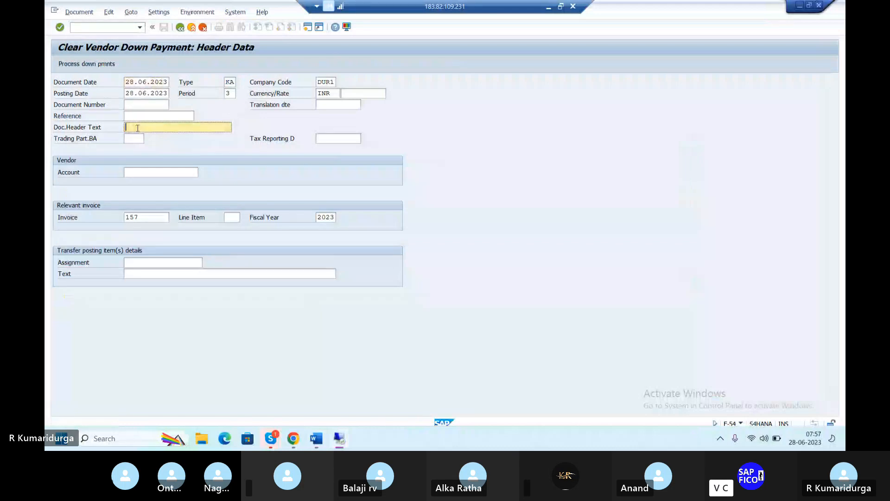
text(DOWNP)
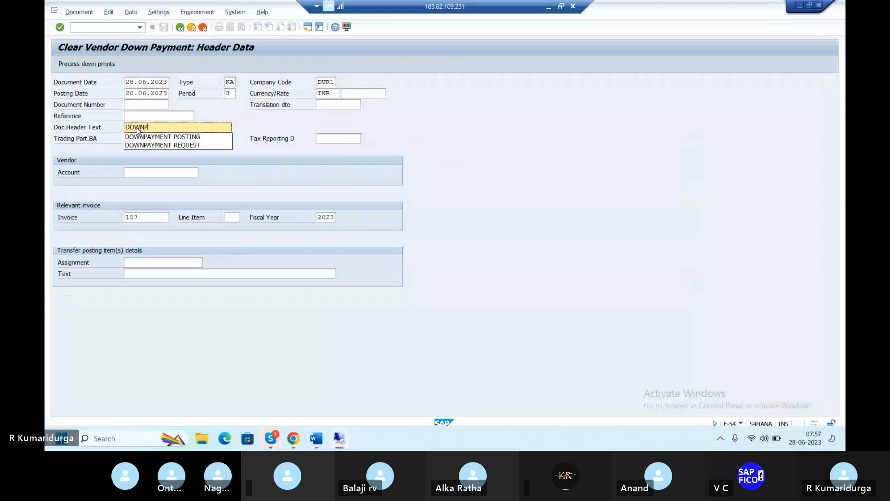
text(AYMENT )
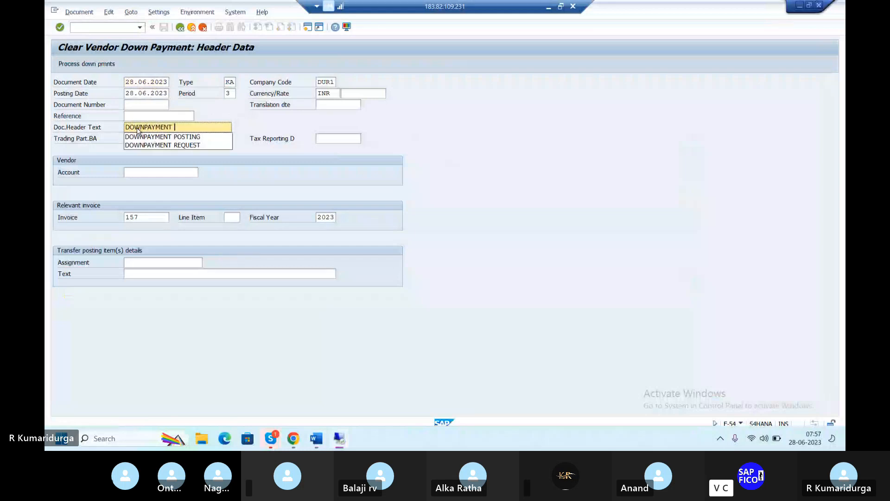
text(CLEARIN)
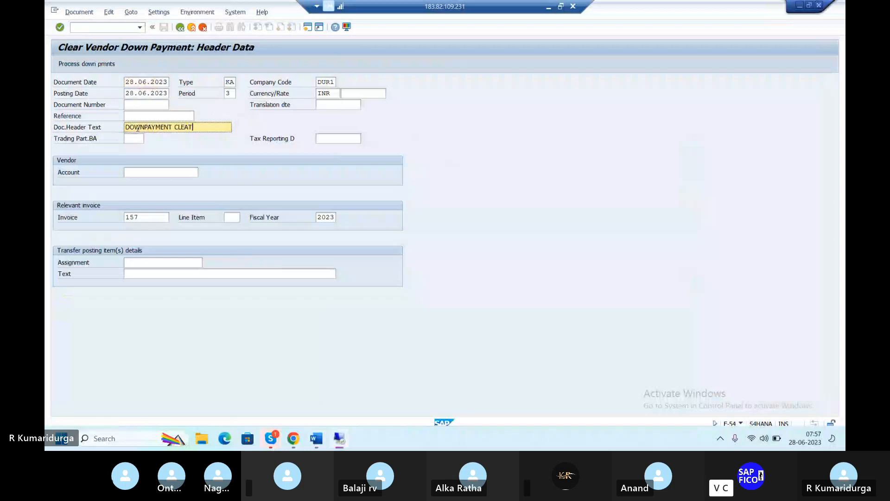
text(G)
- Look up the suppliers of company code DUR1 and choose SILVER STEELS & CEMENTS as the vendor account for the clearing
click(198, 172)
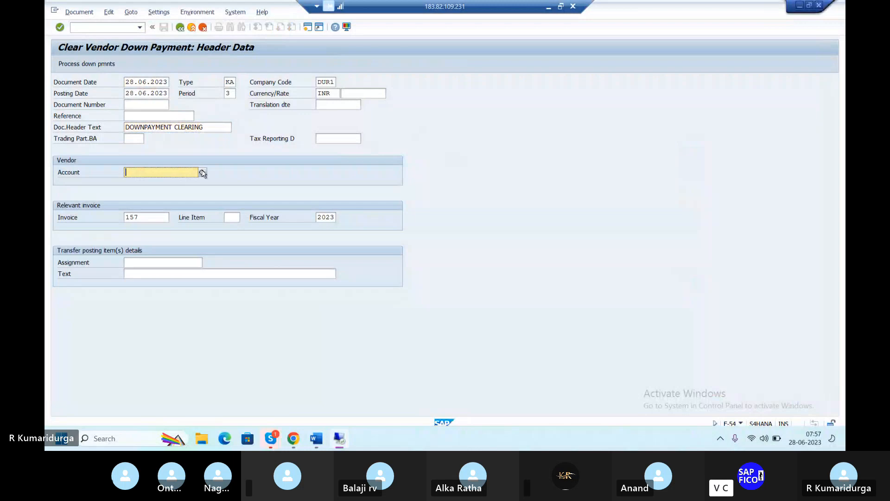
click(203, 172)
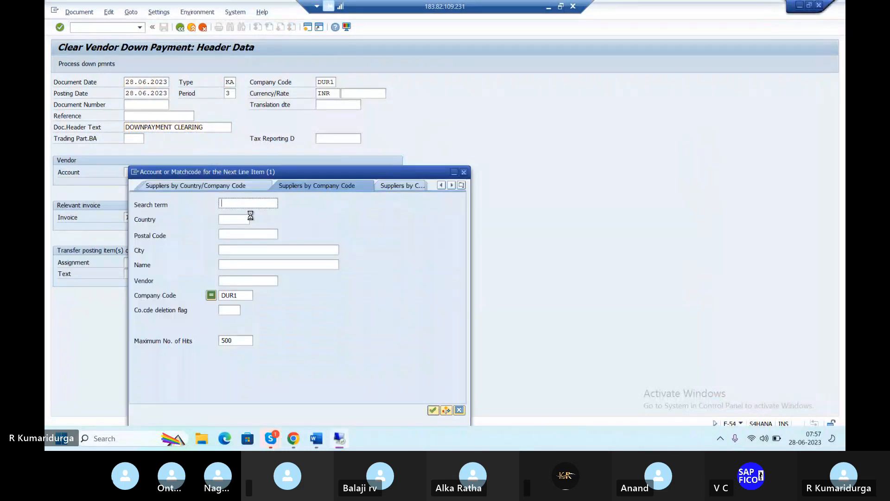
key(Return)
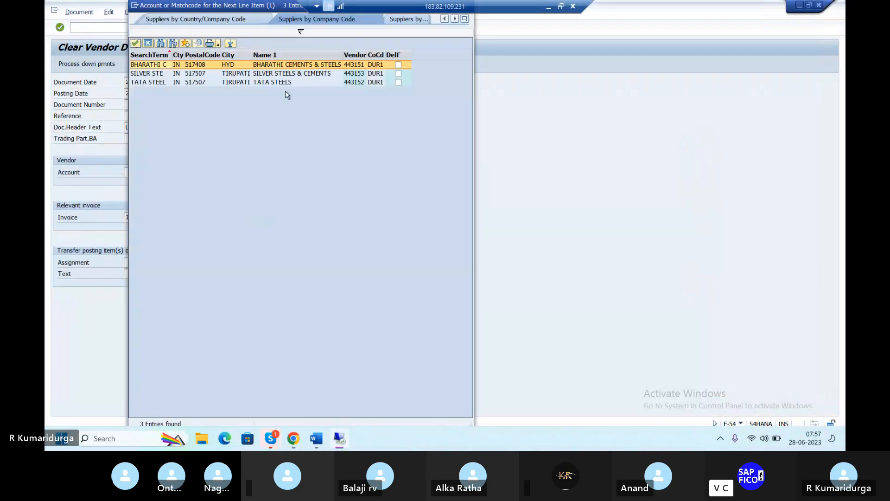
double_click(292, 73)
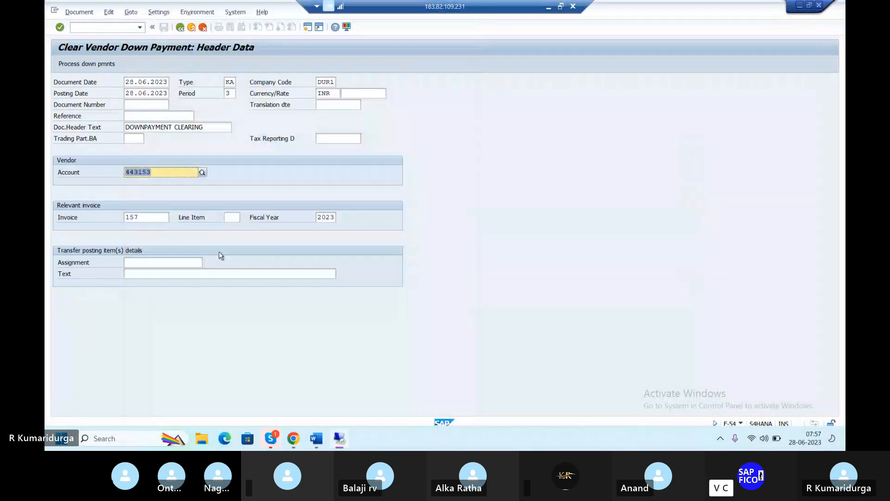
- Set the transfer posting text to DOWPAYMENT CLEARING and submit the header data
click(155, 276)
text(DO)
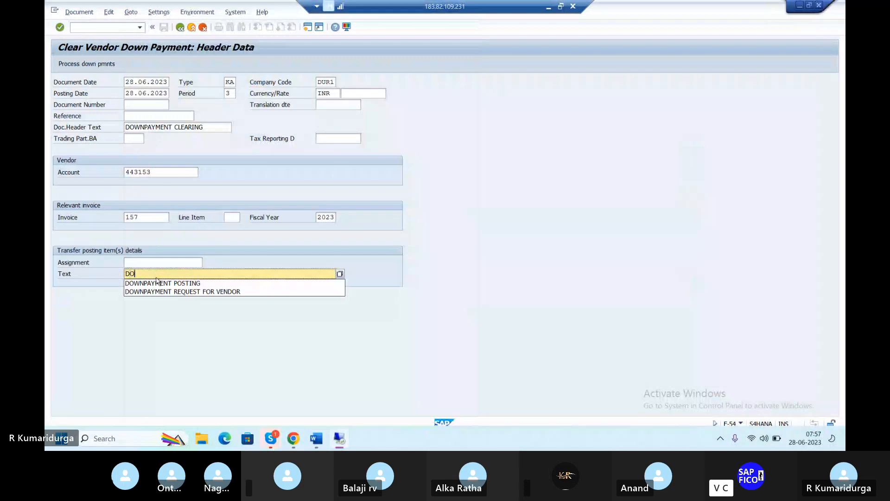
text(WPAYME)
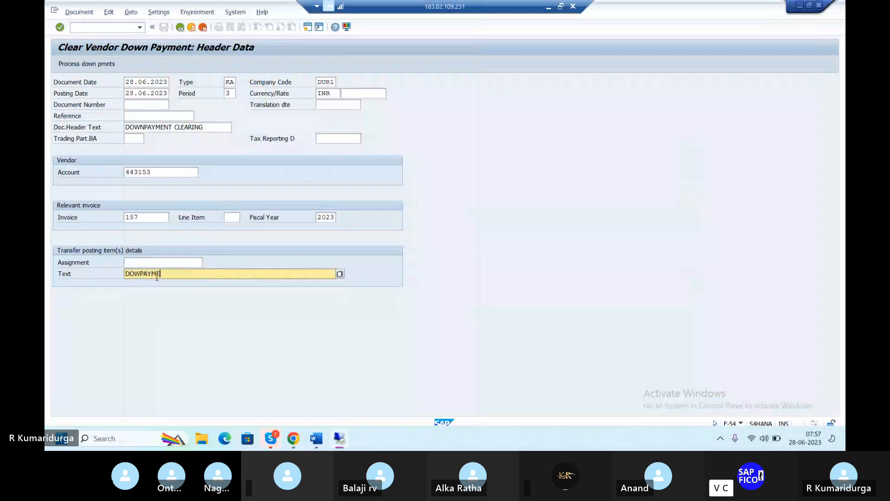
text(NT CLEARING)
key(Return)
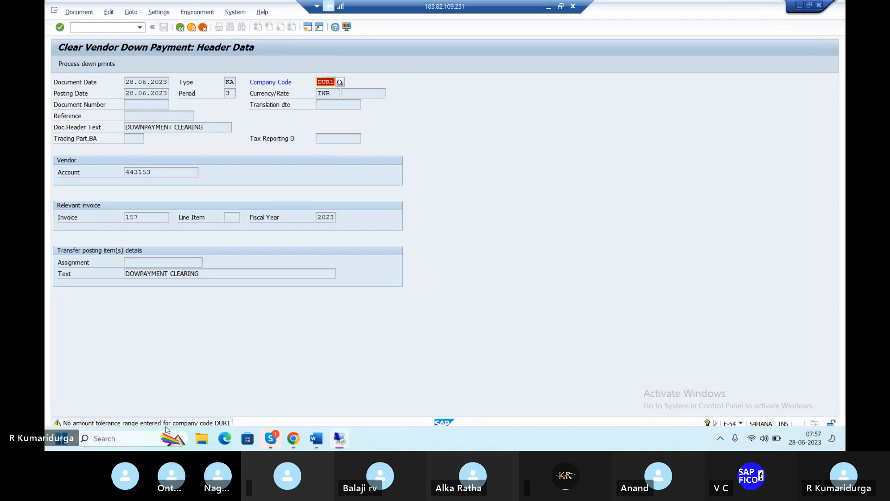
- Read the detailed help for the status message about company code DUR1 and close it
click(192, 423)
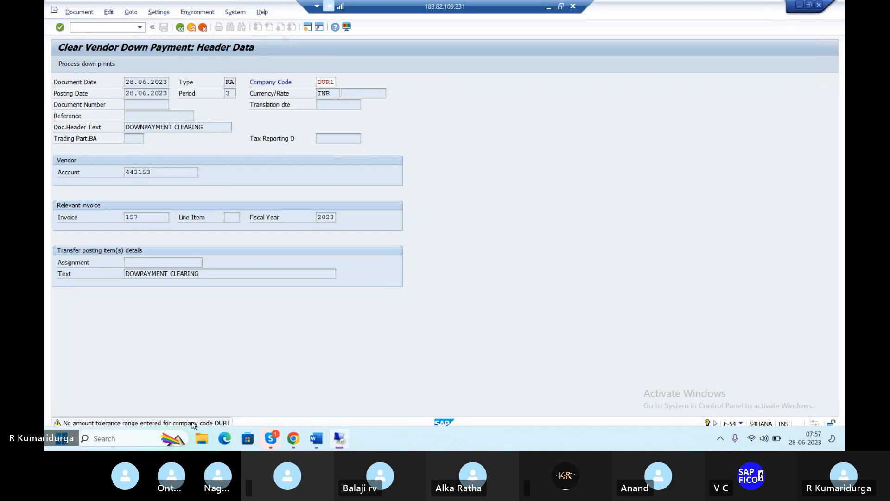
double_click(192, 423)
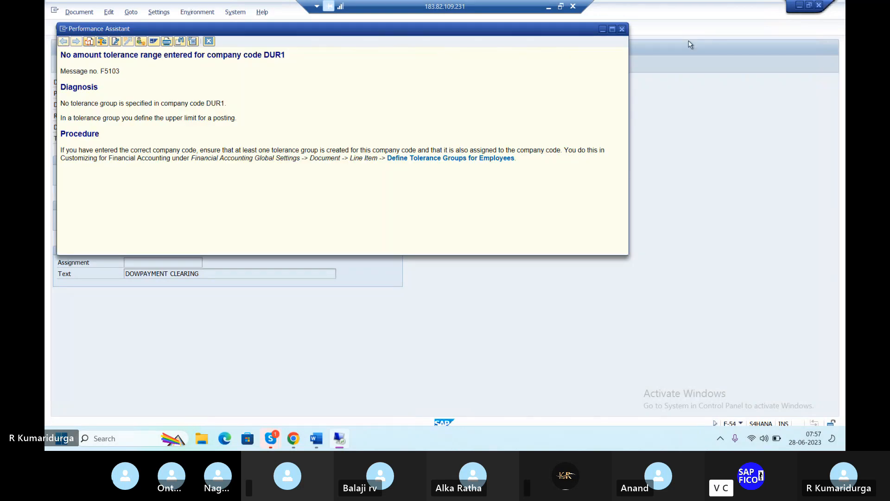
click(622, 29)
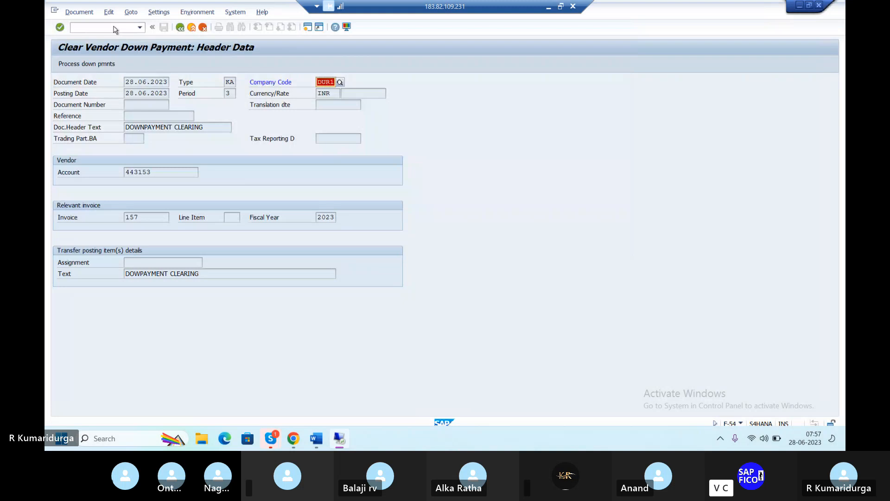
- Open transaction OB57, add an entry assigning tolerance group TGDU to user BEST, and save it
click(114, 29)
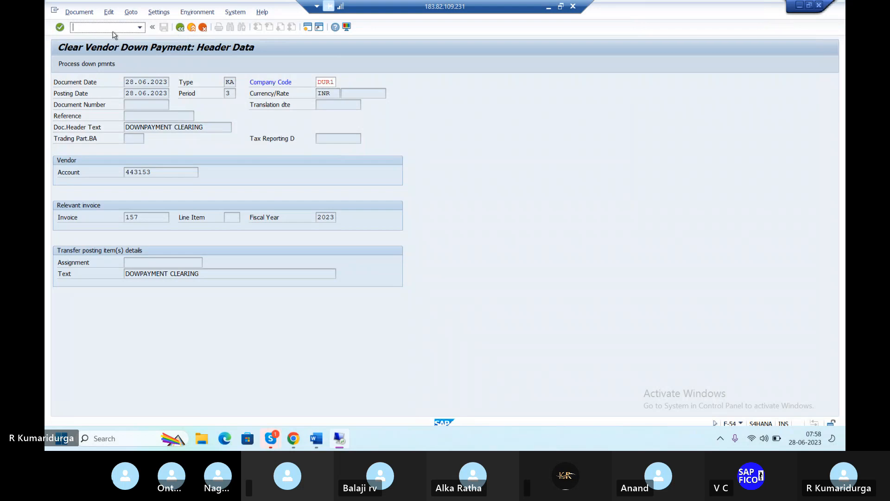
key(Return)
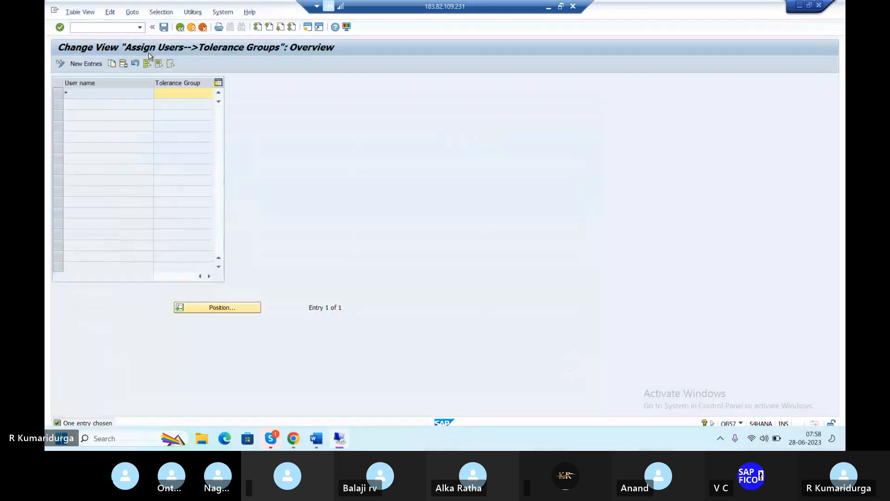
click(76, 62)
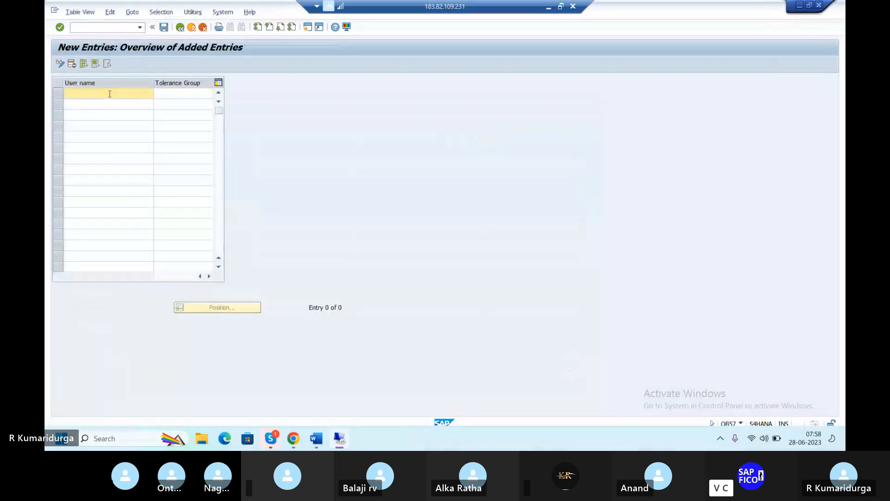
text(BEST)
key(Tab)
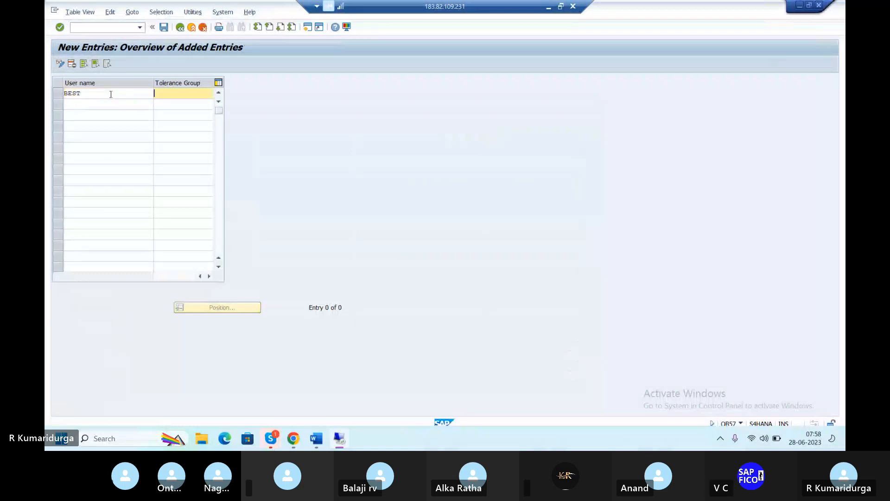
text(T)
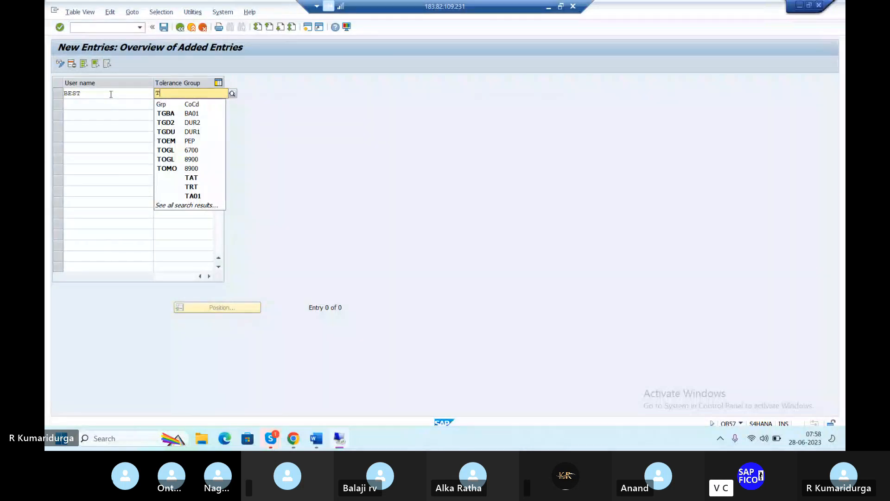
click(184, 134)
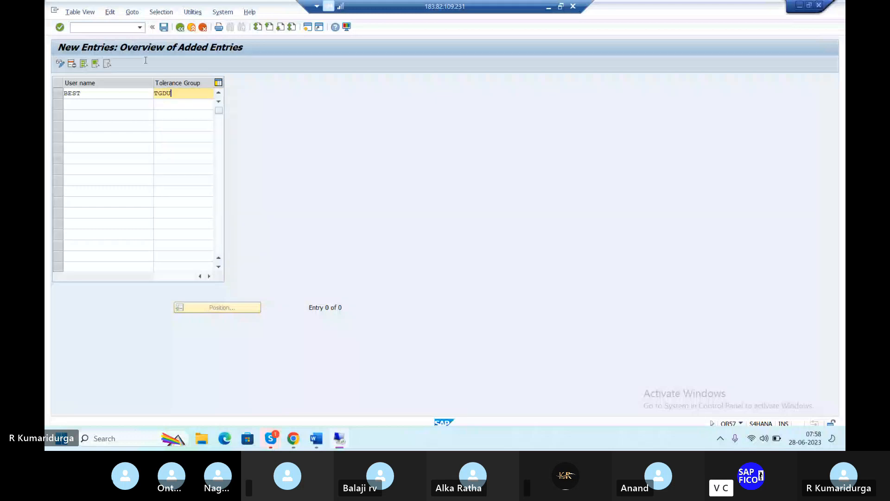
click(164, 27)
- Start transaction F-54 again and set the document date to 28.06.2023 and the header text to DOWNPAYMENT CLEARING
click(105, 27)
text(/NF-54)
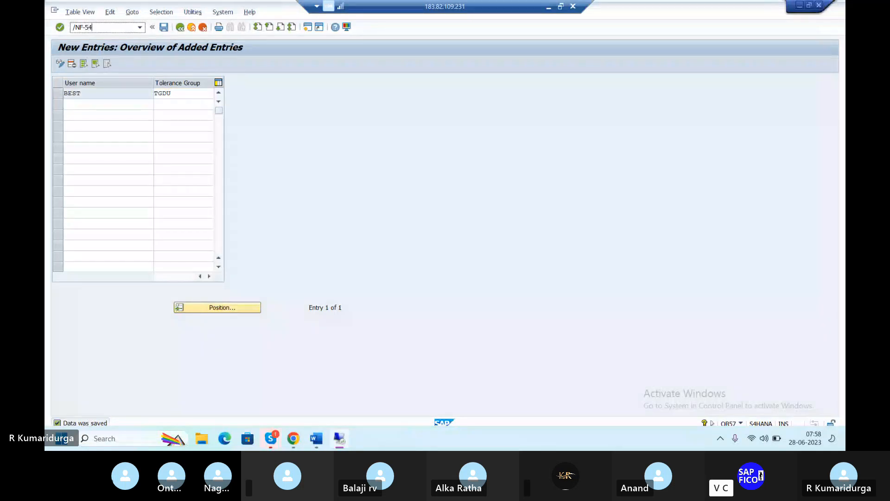
key(Return)
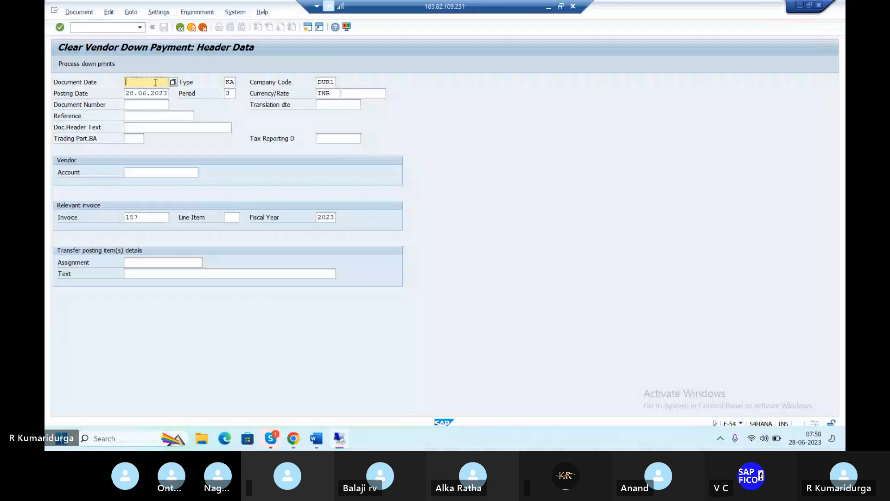
text(28.0)
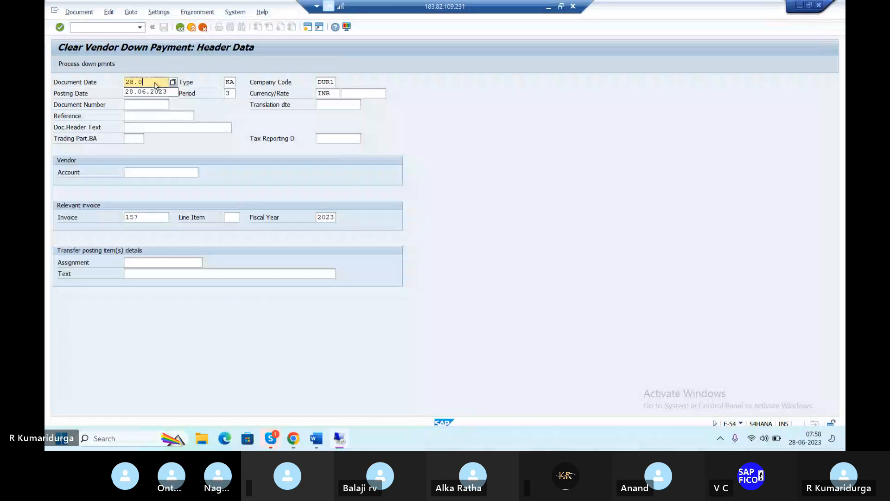
click(153, 92)
click(145, 127)
text(D)
click(162, 137)
- Look up the suppliers of company code DUR1 and choose SILVER STEELS & CEMENTS as the vendor account
click(186, 172)
click(203, 173)
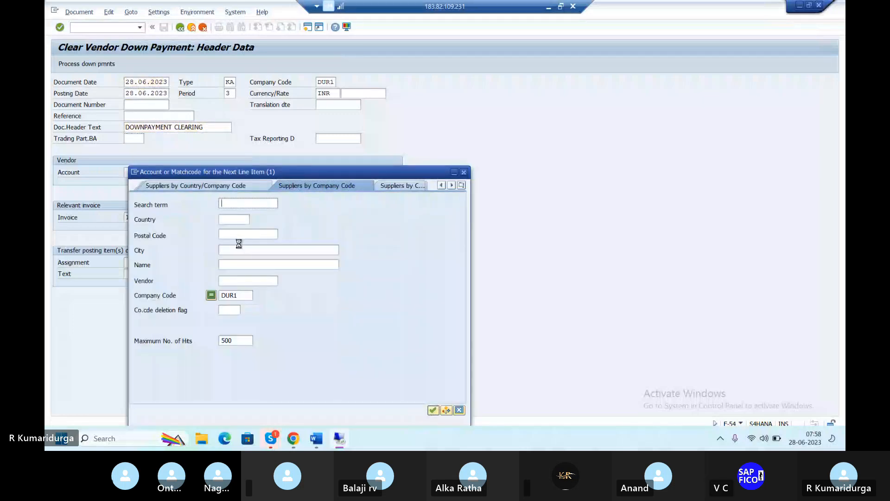
key(Return)
double_click(318, 73)
- Fill in the transfer posting text from the earlier entries and proceed to the vendor's down payments
click(173, 274)
text(D)
click(191, 284)
key(Return)
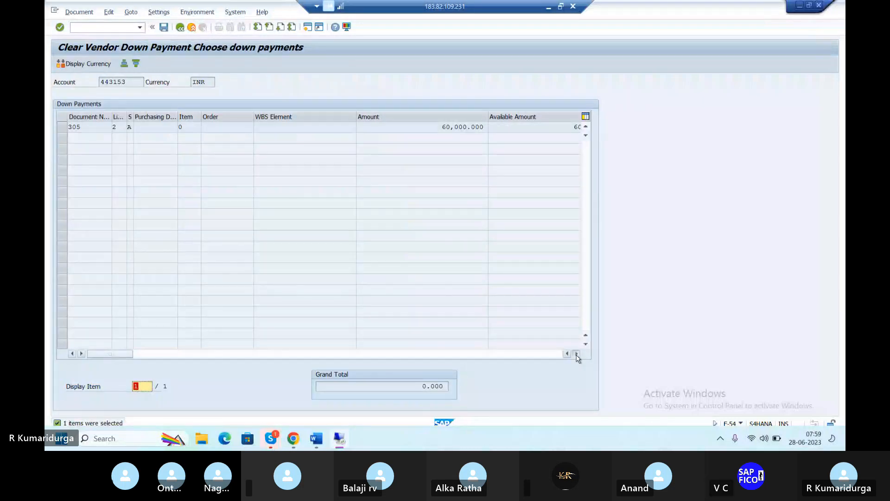
- Enter 60,000.000 as the transfer posting amount for the vendor's down payment and post the clearing document
click(577, 354)
click(577, 354)
click(527, 353)
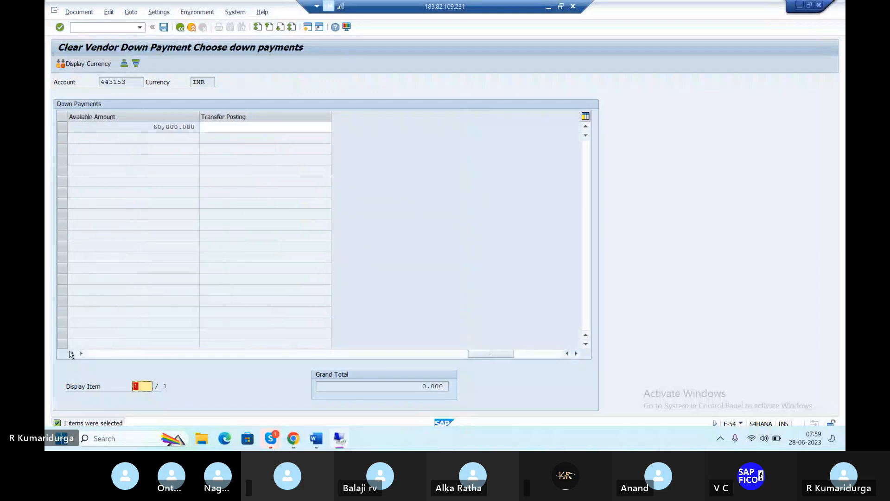
click(72, 353)
click(71, 353)
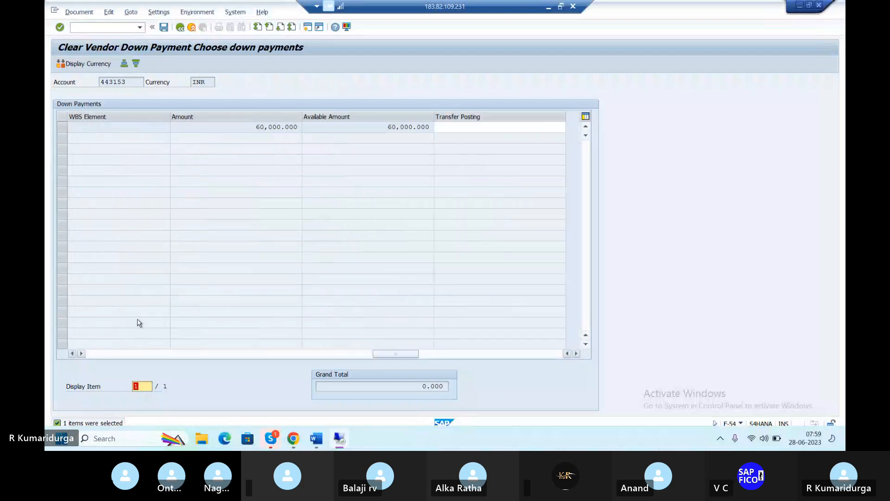
click(462, 128)
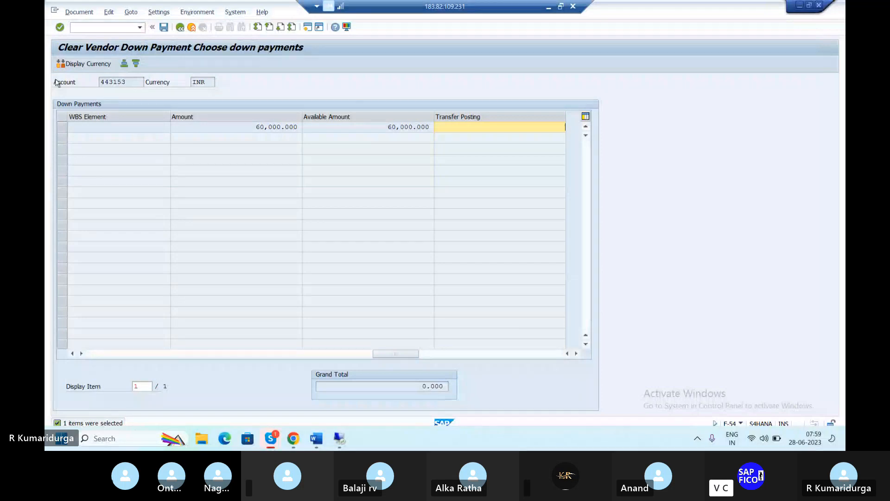
click(485, 129)
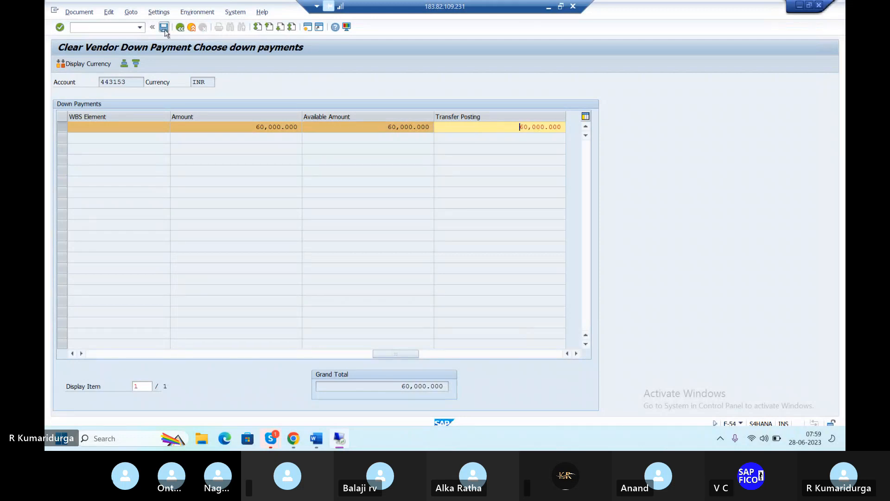
key(Return)
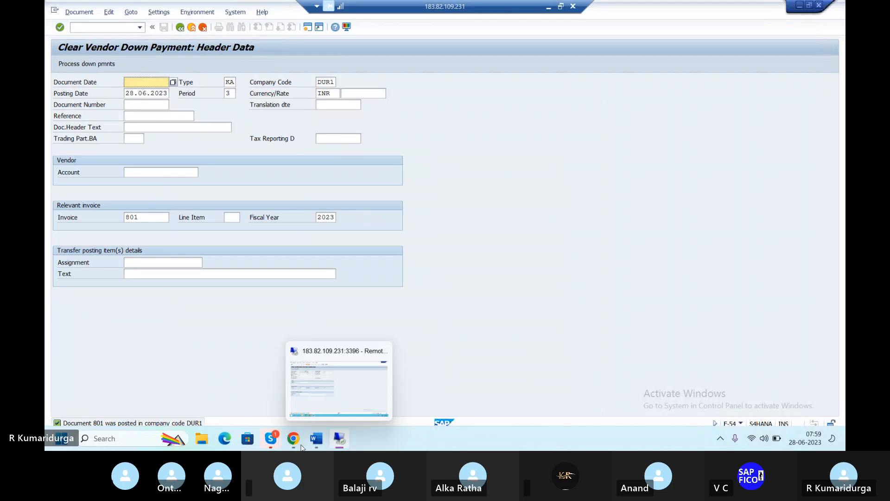
- Switch to the Word notes, add ---801 to the F-54 clearing line and append --- to the F-53 line
mouse_move(316, 438)
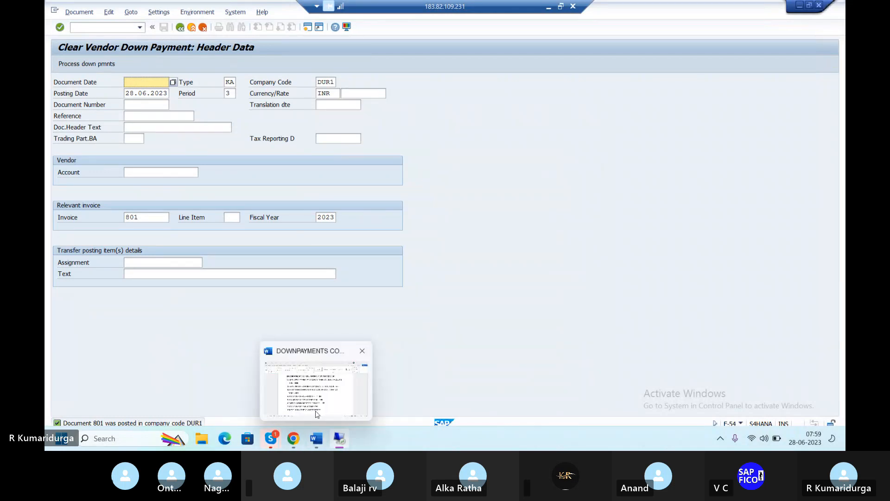
click(317, 414)
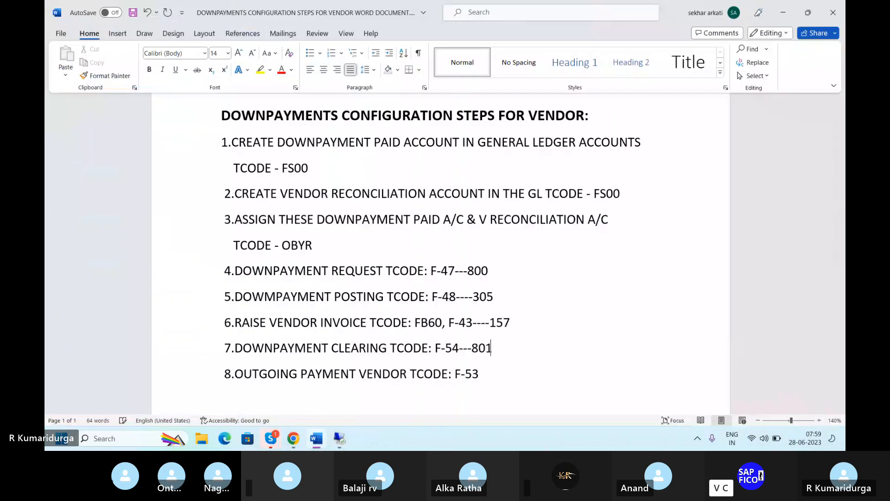
click(477, 373)
text(---)
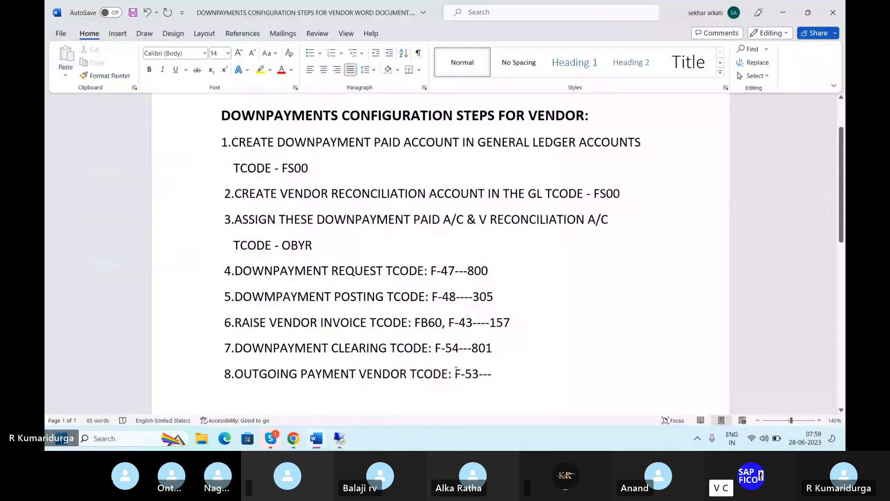
drag(455, 373, 475, 372)
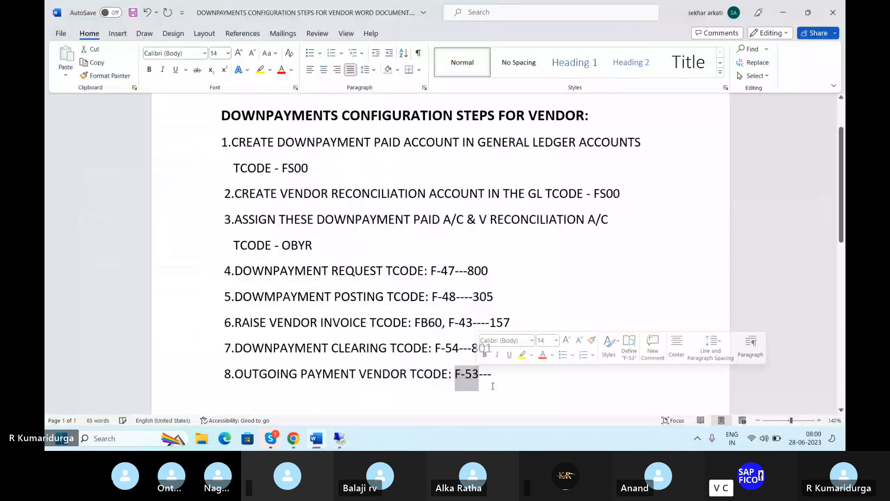
click(511, 394)
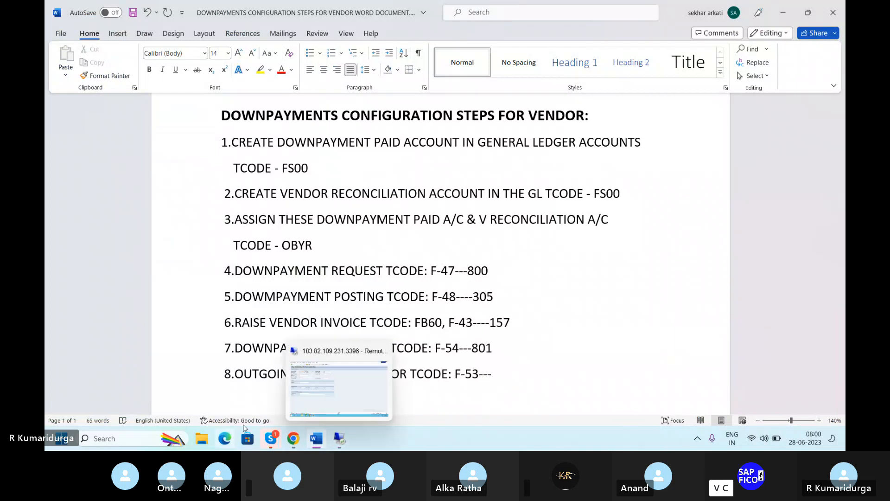
- Return to SAP, start transaction F-53 and set the document date to 28.06.2023 and the header text to VENDOR CLEARING
click(339, 437)
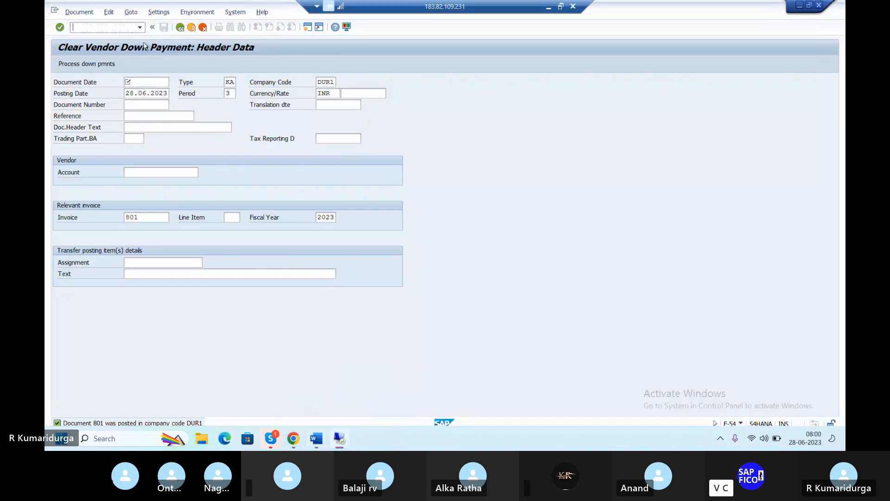
text(/NF-53)
key(Return)
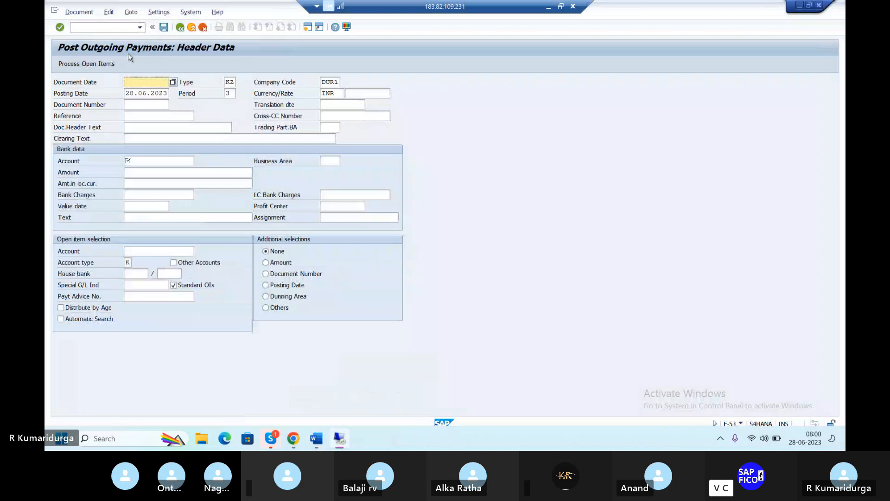
text(28.06.2023)
click(141, 124)
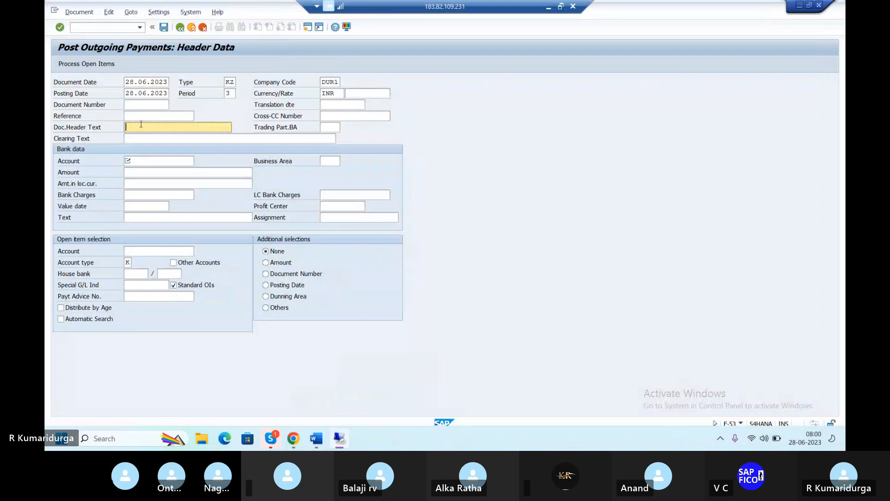
text(VEN)
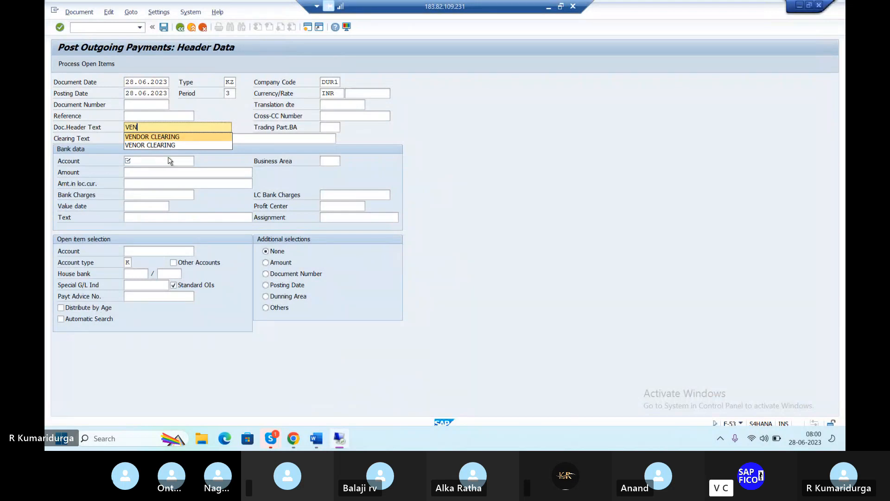
key(Tab)
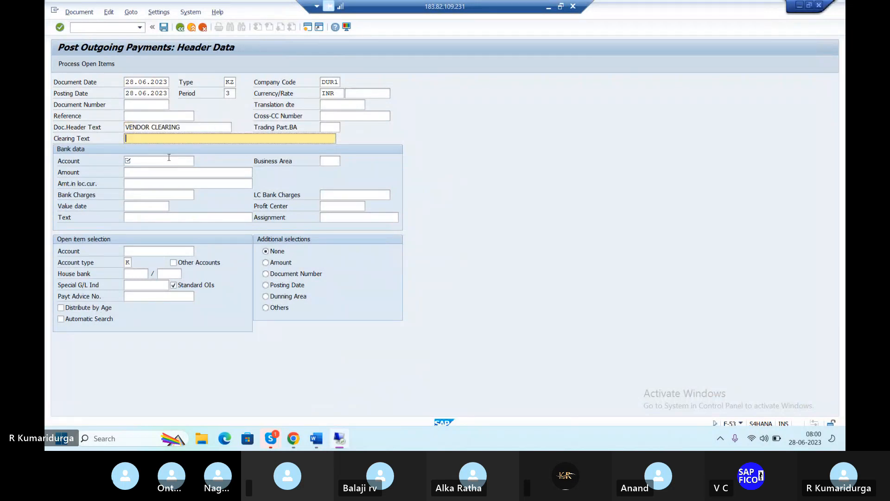
- Look up the G/L accounts of company code DUR1 and choose the bank account for the outgoing payment
click(169, 161)
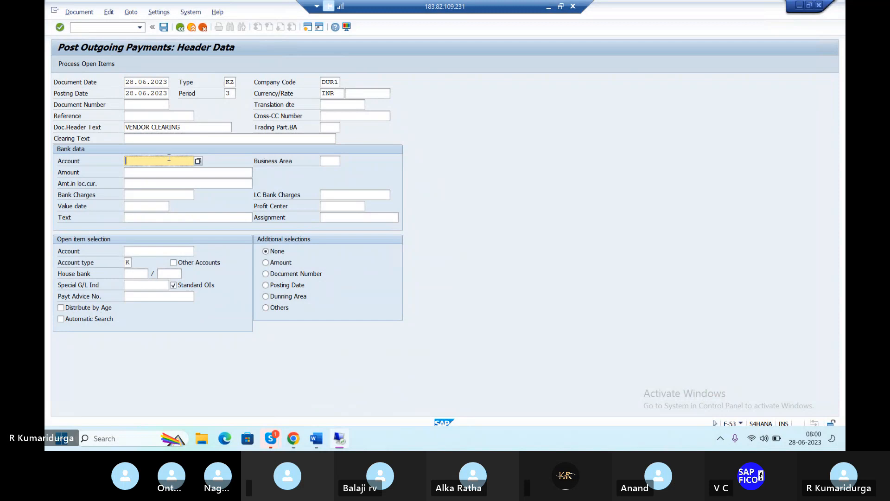
click(199, 161)
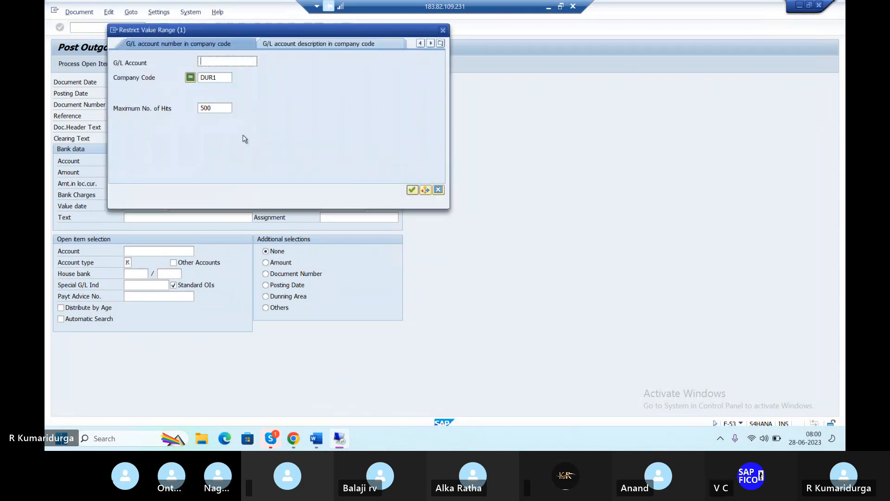
key(Return)
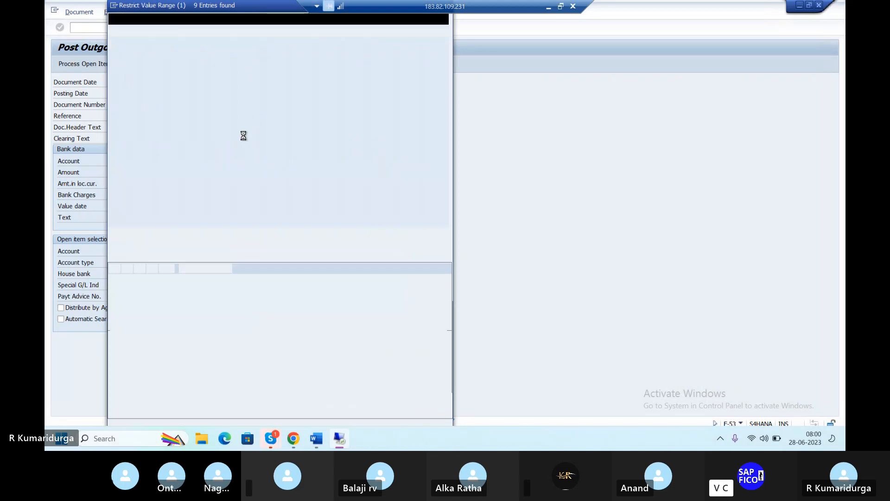
double_click(194, 74)
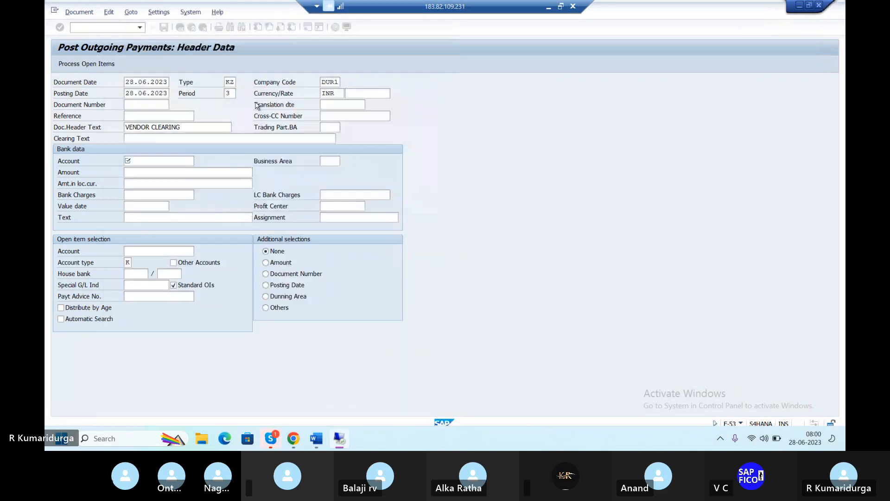
- Set the bank data's business area to TIBA and the outgoing payment amount to 40000
click(337, 159)
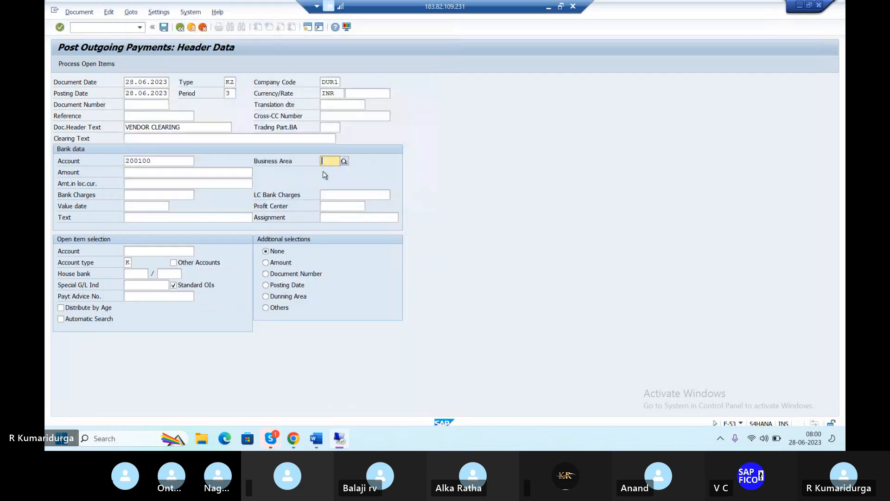
text(TIB)
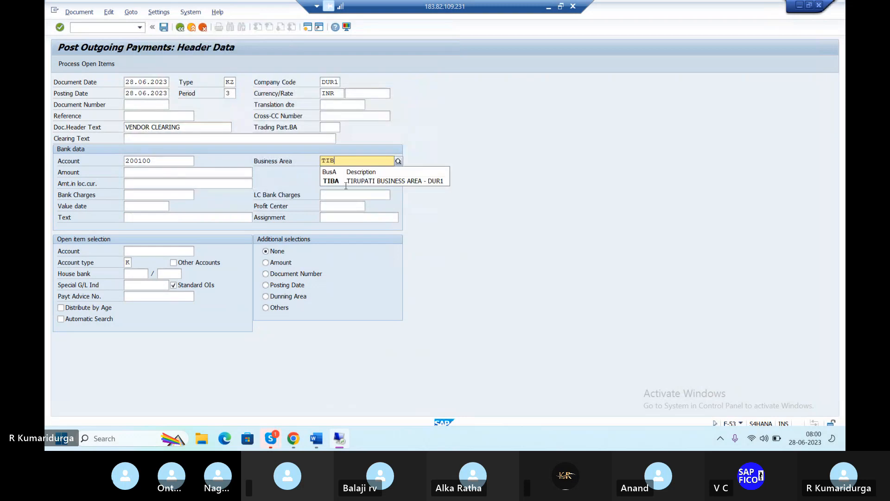
click(346, 181)
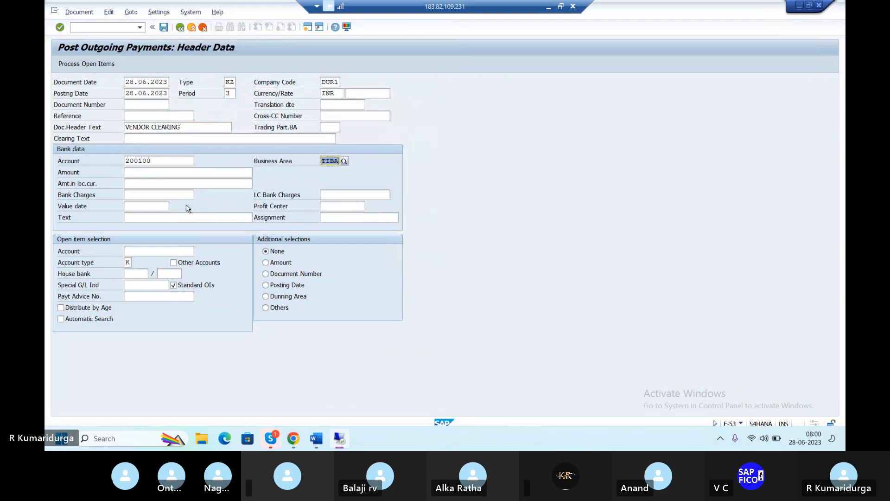
click(154, 172)
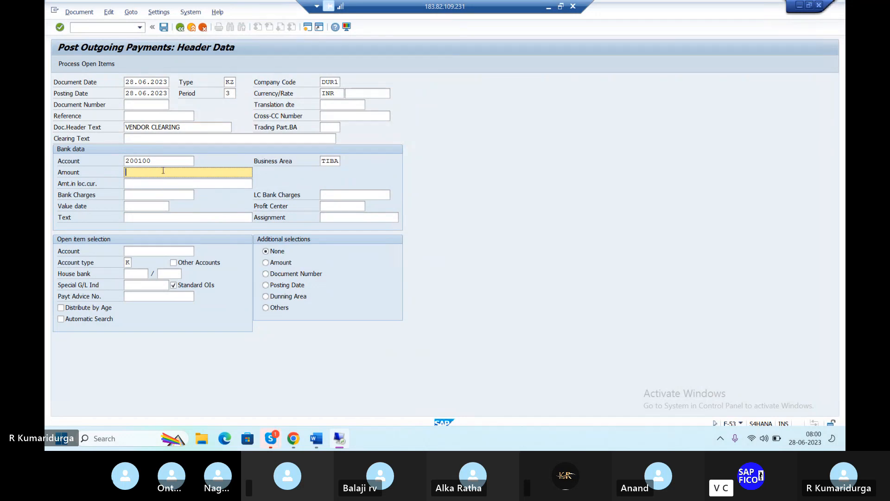
text(400)
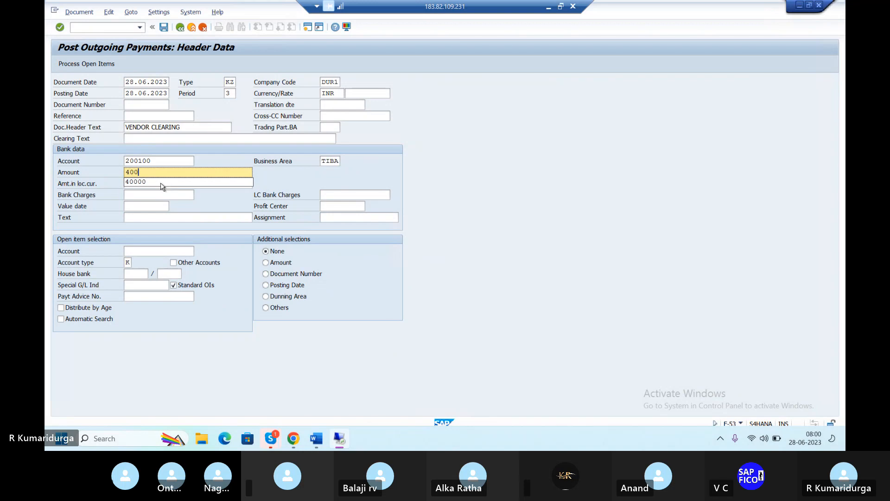
click(162, 183)
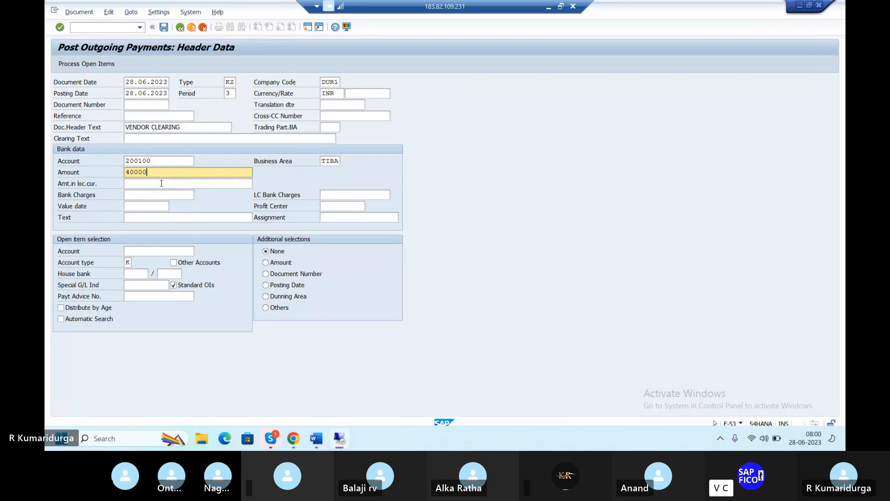
- Set the value date in the bank data to 28.06.2023
click(153, 207)
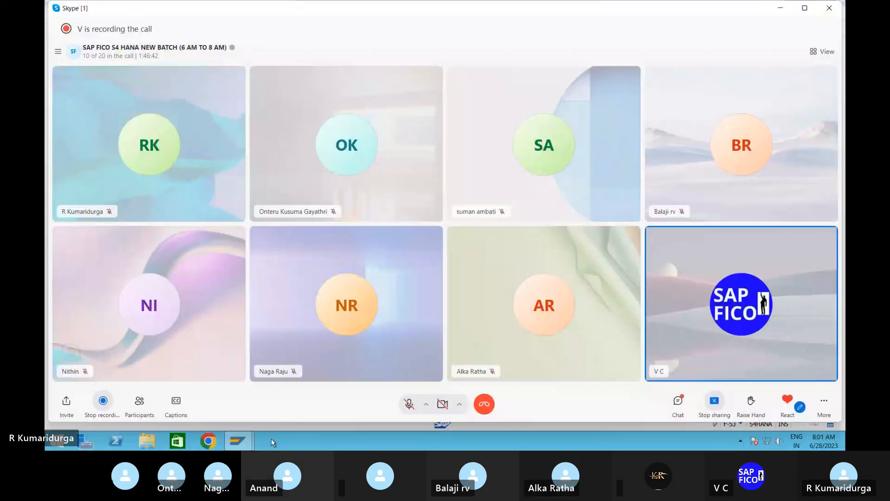
click(783, 9)
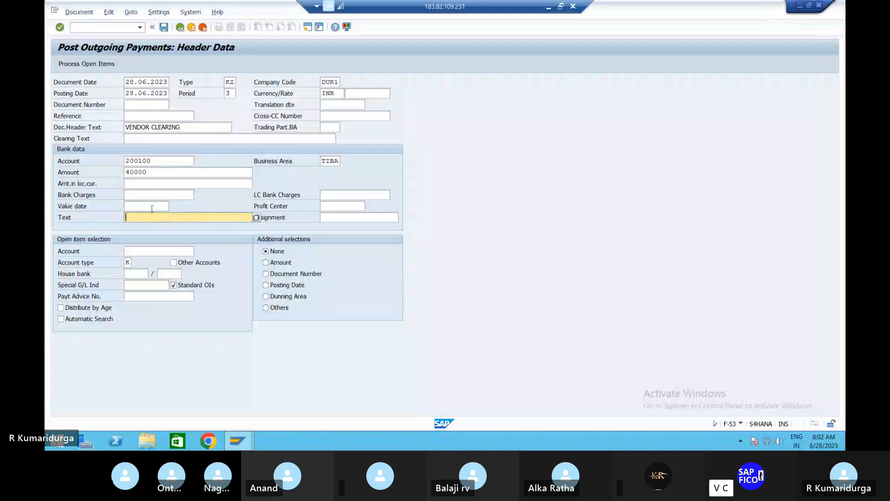
text(28)
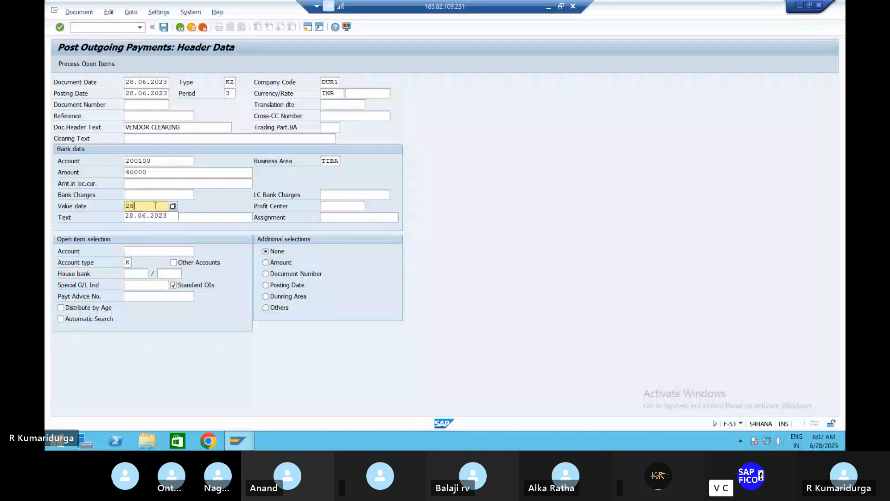
key(Down)
key(Return)
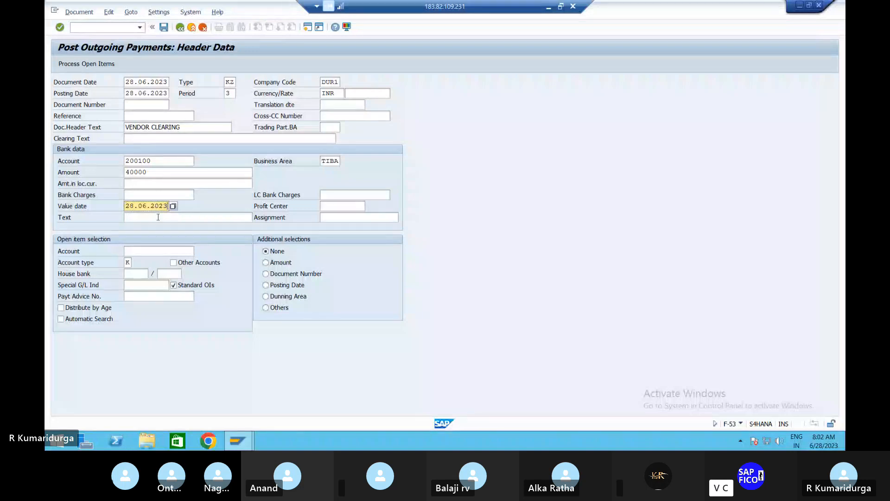
- Enter PAYMENT TO VENDOR as the text in the bank data
click(159, 218)
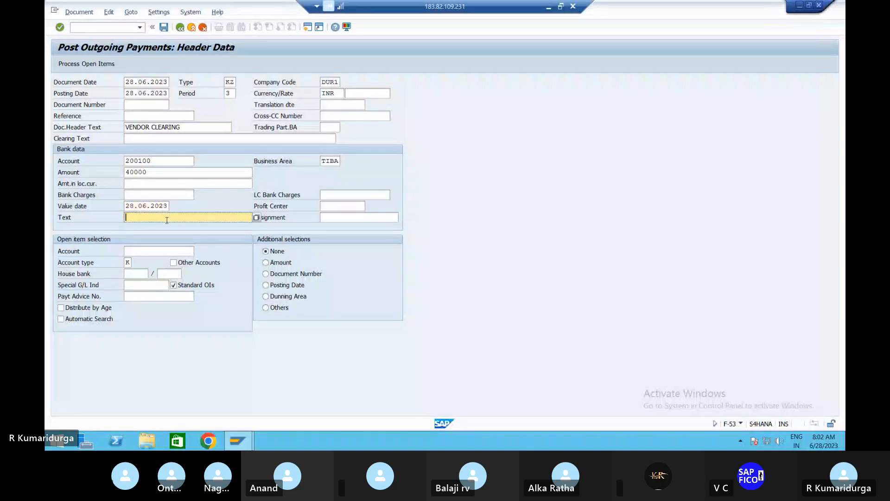
text(VE)
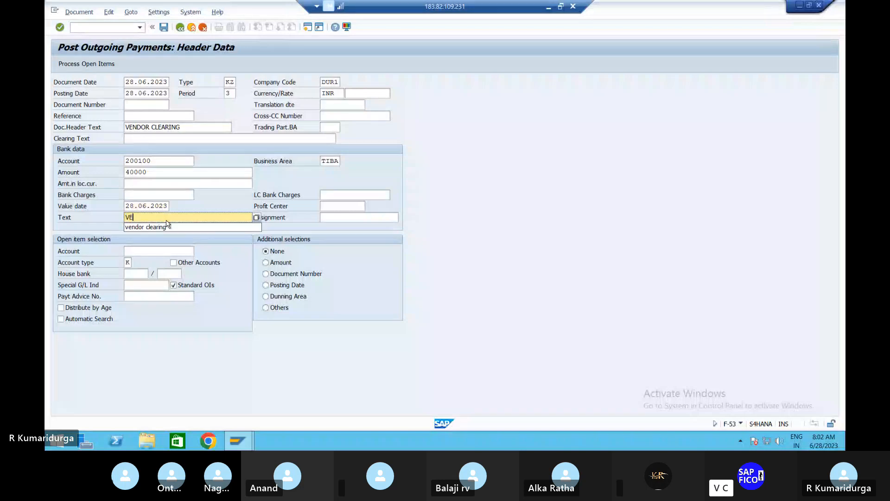
key(BackSpace)
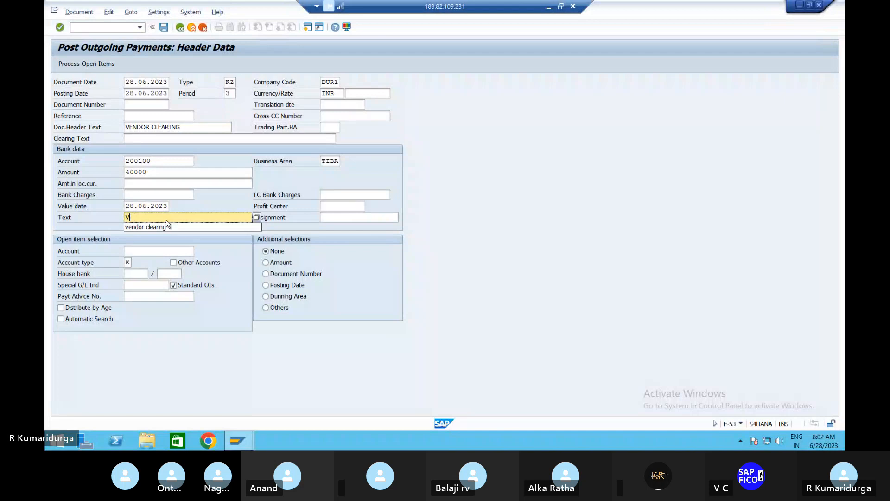
text(EN)
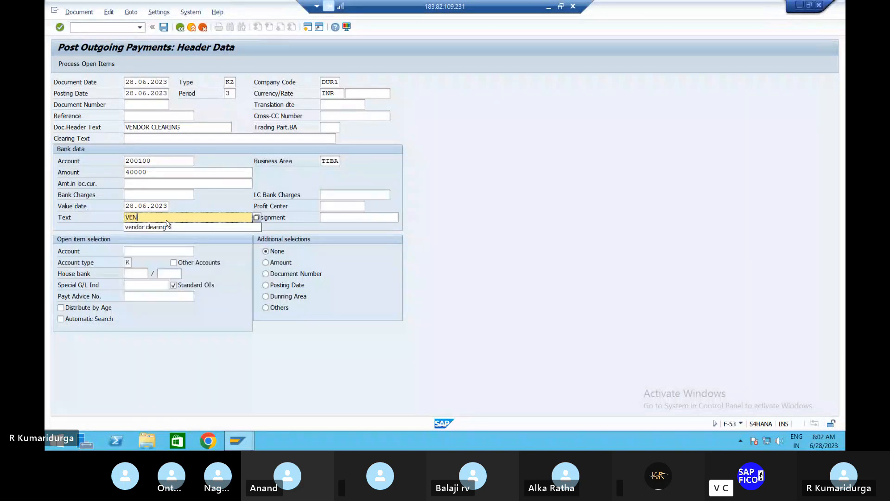
key(BackSpace)
key(BackSpace)
key(BackSpace)
text(PAY)
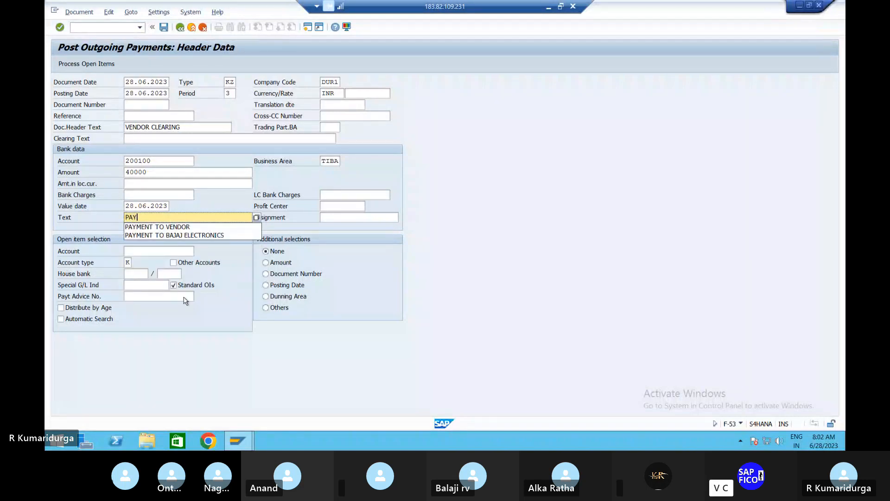
click(201, 227)
- Select the vendor SILVER STEELS & CEMENTS for open item selection, process its open items and post the outgoing payment
click(194, 251)
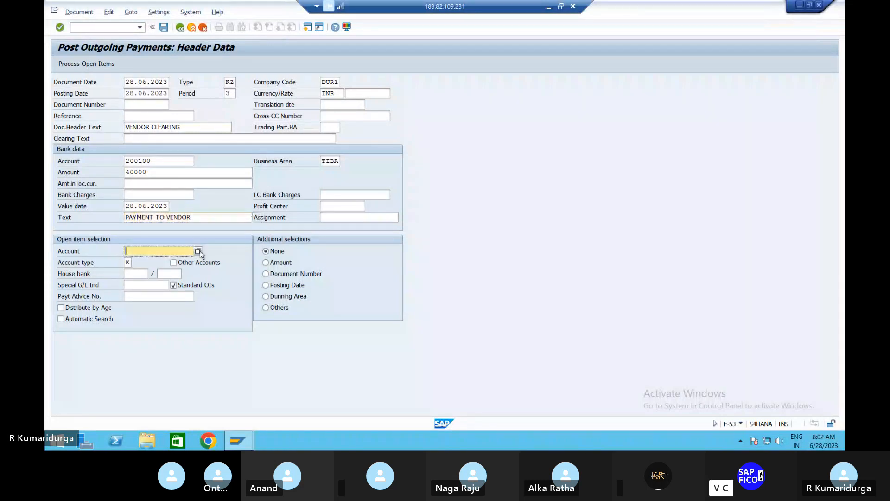
click(198, 251)
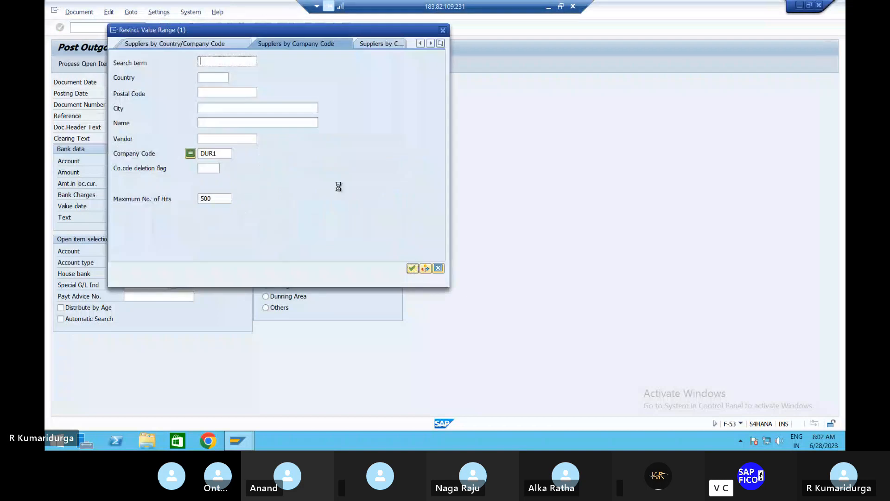
key(Return)
click(257, 74)
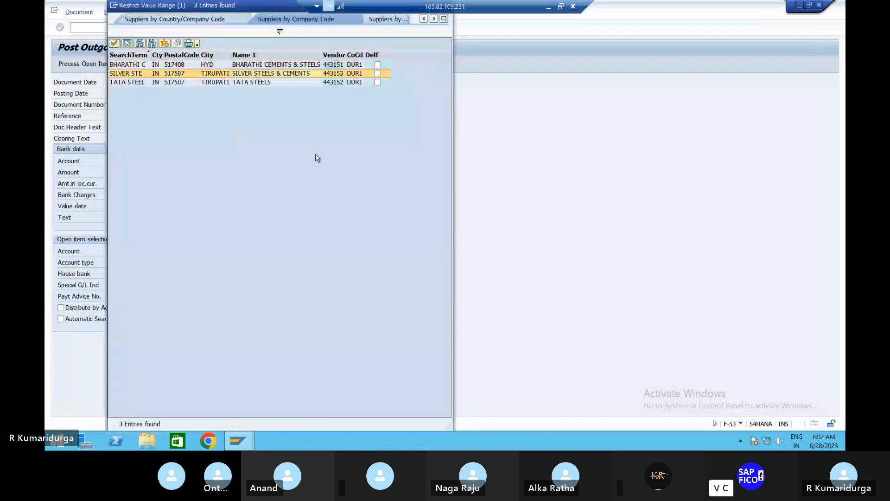
key(Return)
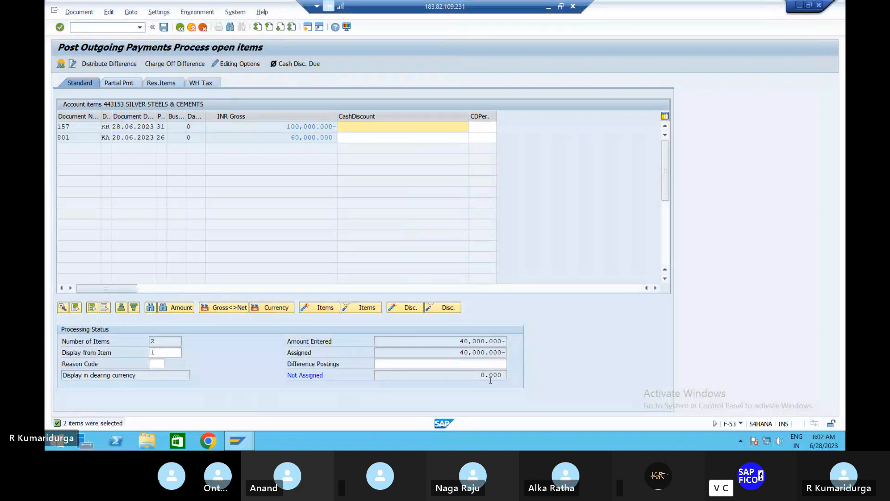
click(164, 27)
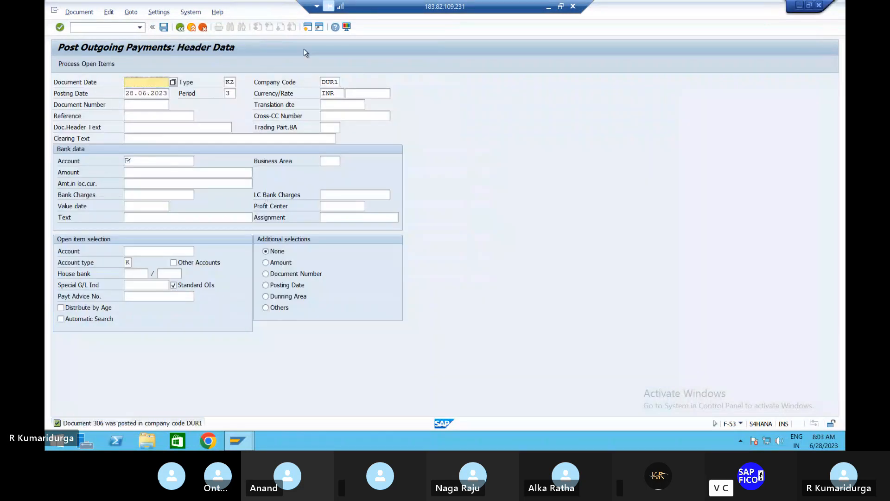
- Start transaction FBL1N and list all items of the vendor SILVER STEELS & CEMENTS in company code DUR1
click(547, 7)
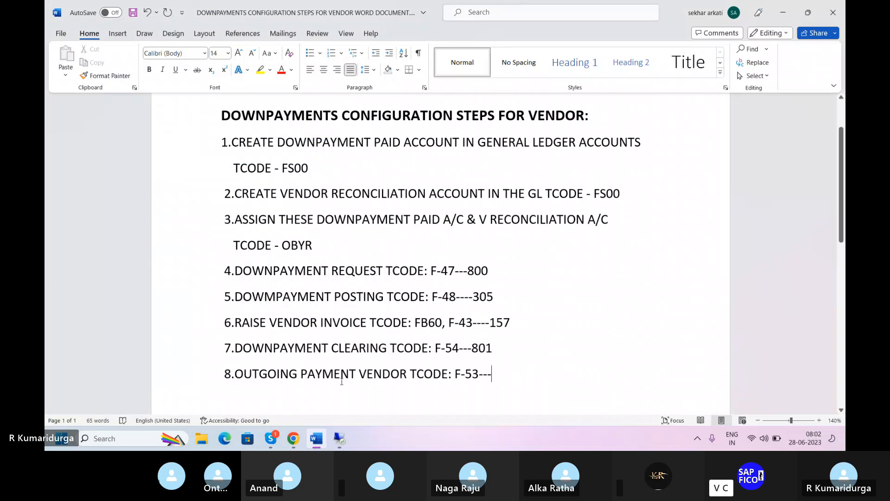
click(340, 441)
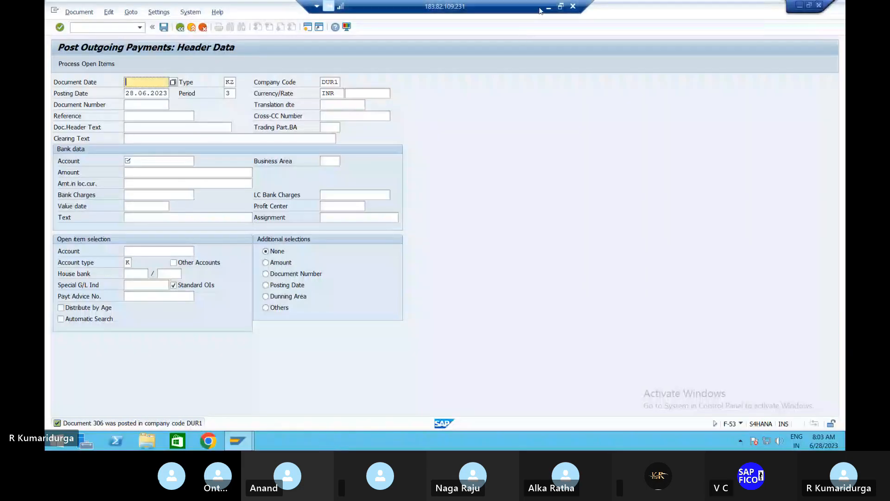
click(102, 27)
text(/NFBL1)
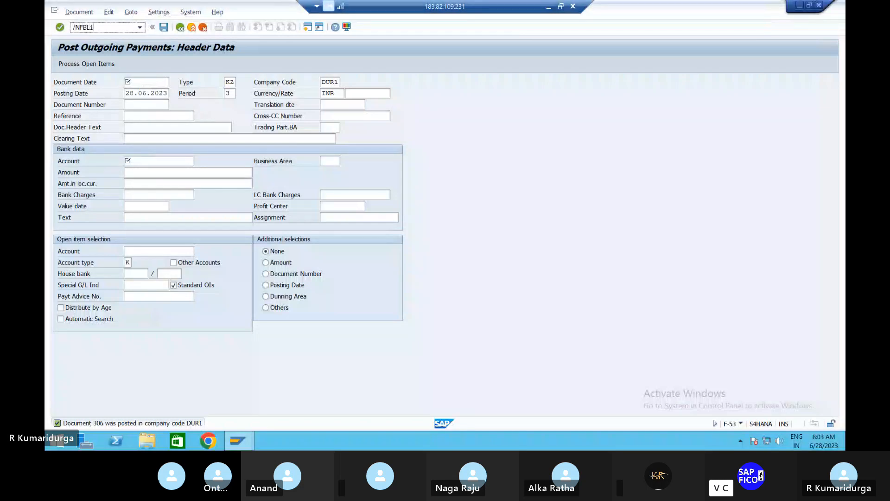
text(N)
key(Return)
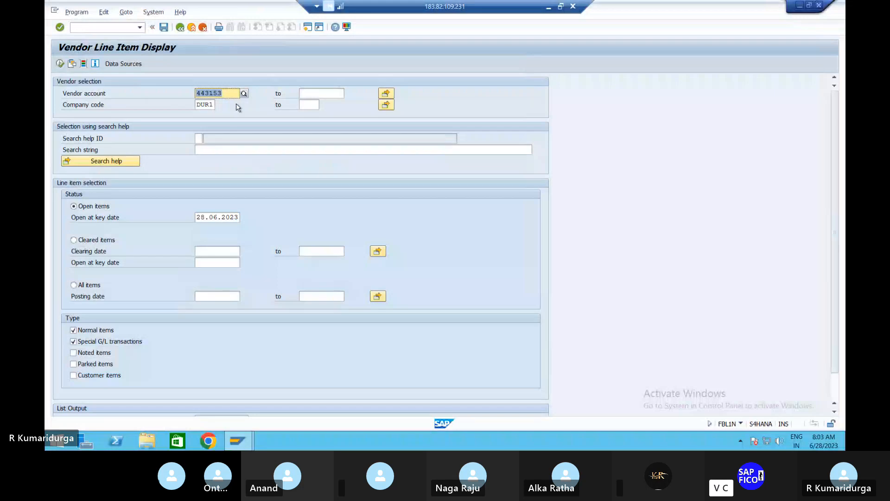
click(59, 64)
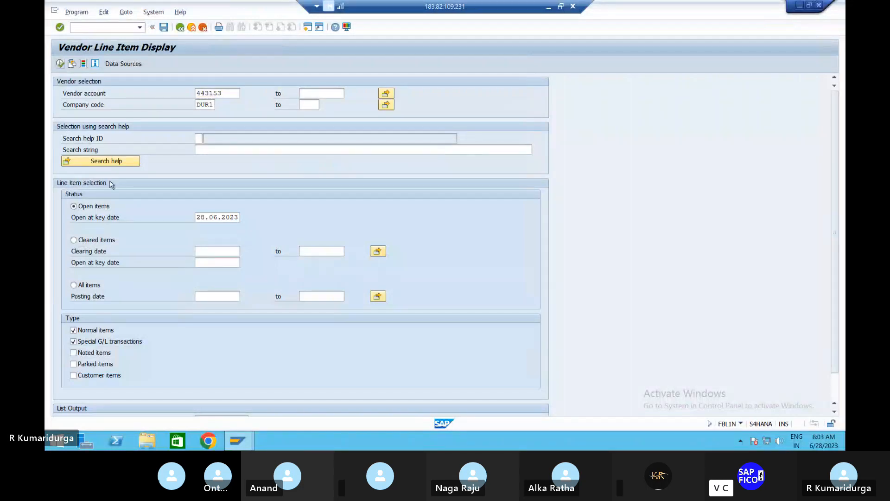
click(73, 286)
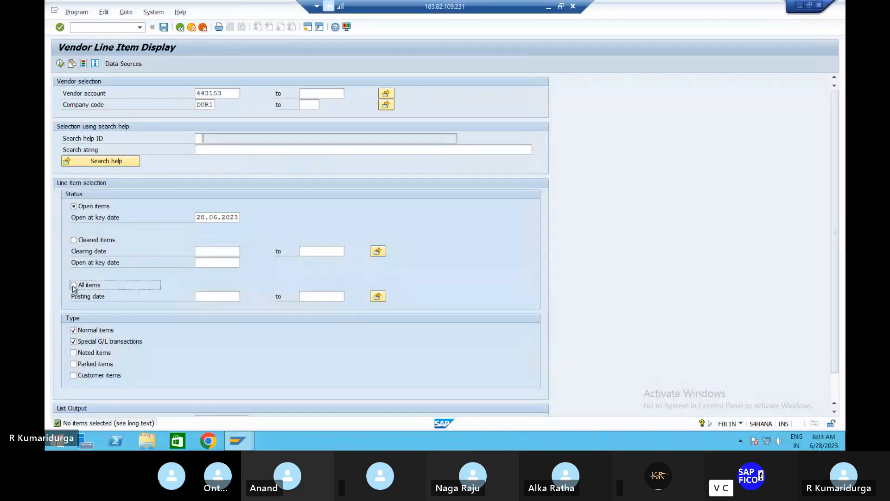
click(59, 64)
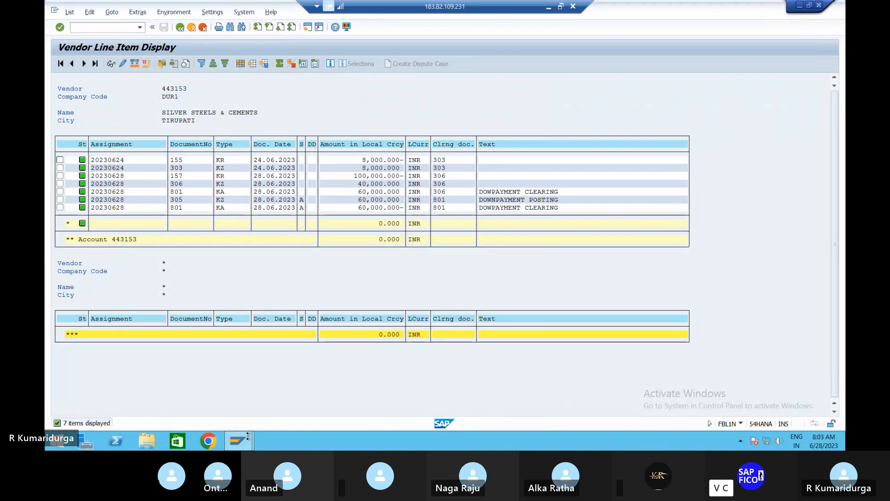
- Switch to the Word notes and append 306 to the F-53 outgoing payment line
click(547, 9)
text(306)
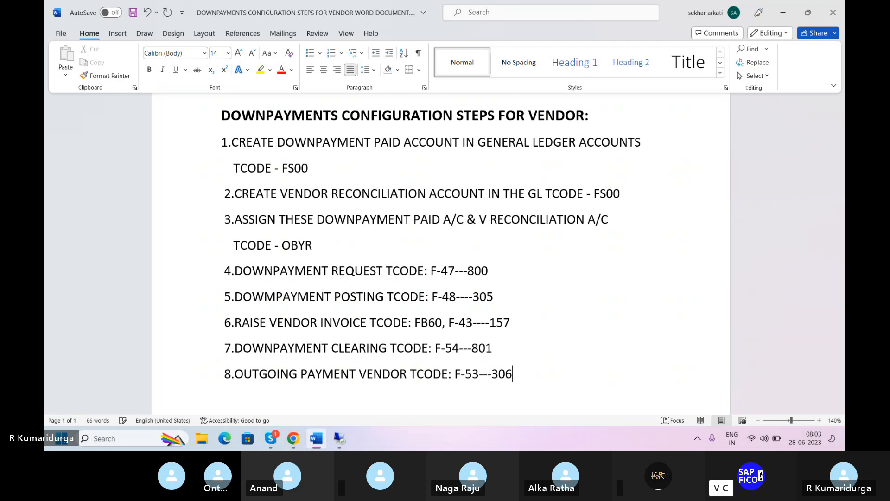
- Return to SAP and examine the invoice and down payment clearing amounts in the vendor line item list
click(341, 408)
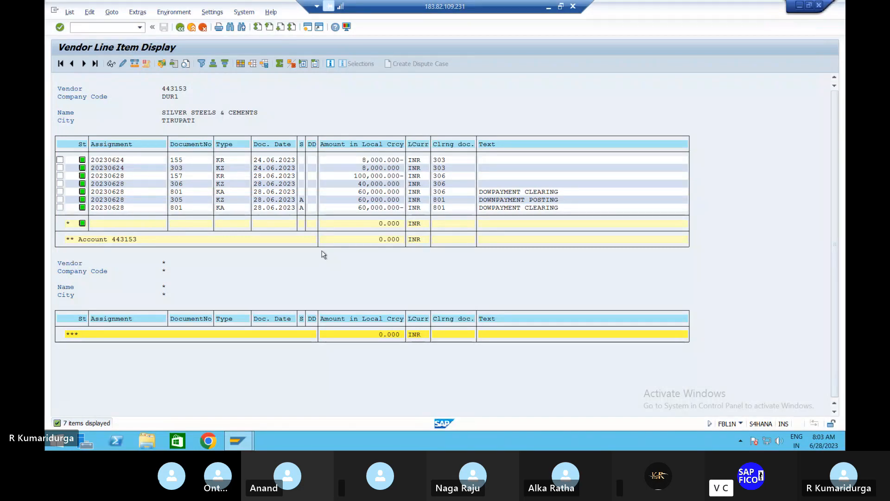
click(352, 176)
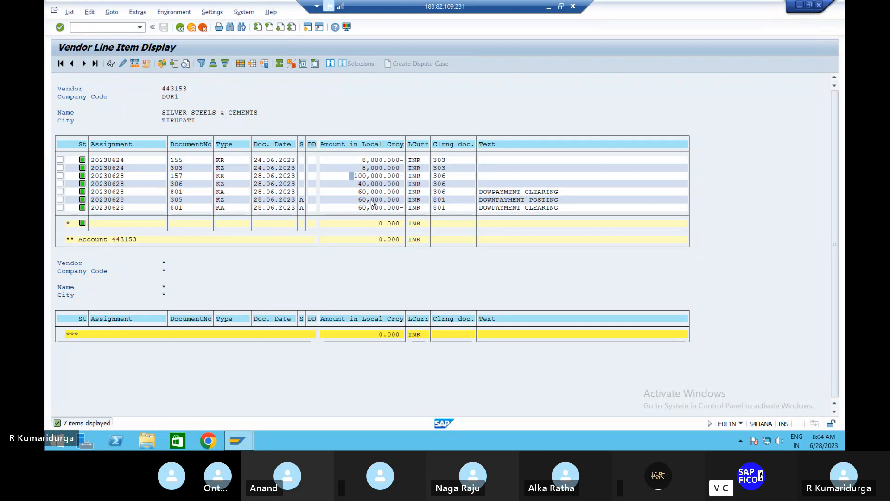
click(393, 208)
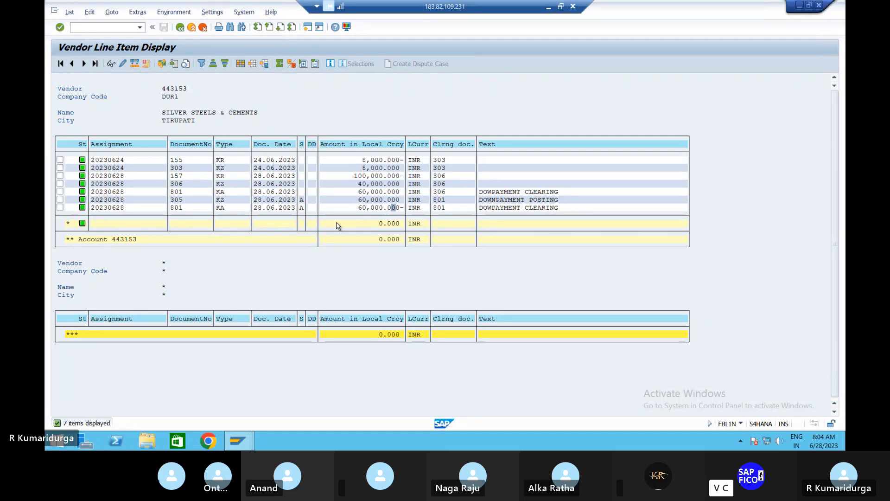